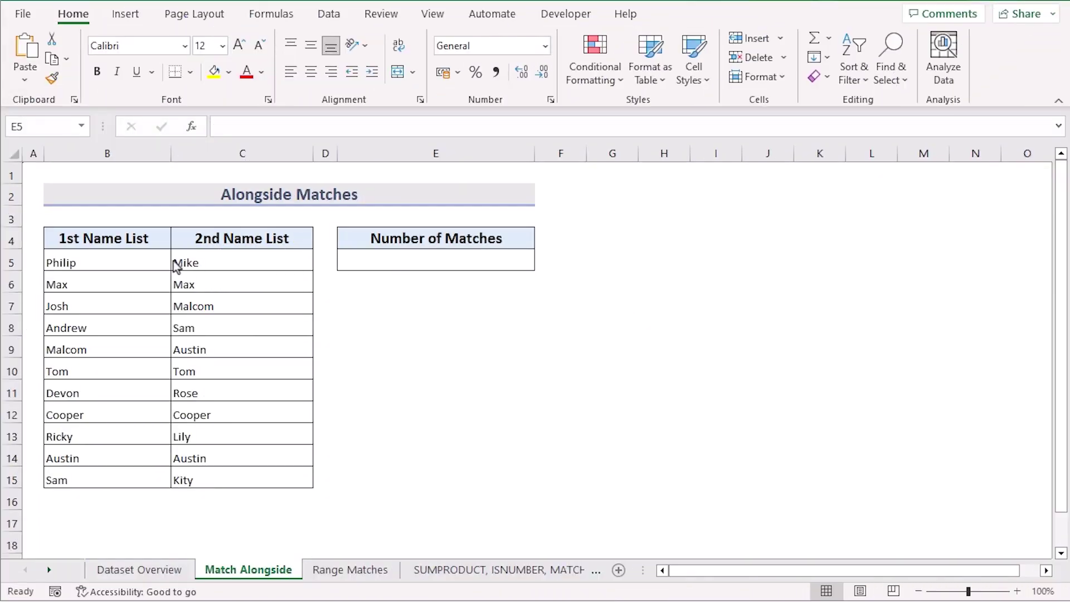
# - Review the 1st Name List and 2nd Name List columns and the Number of Matches header
pyautogui.click(154, 240)
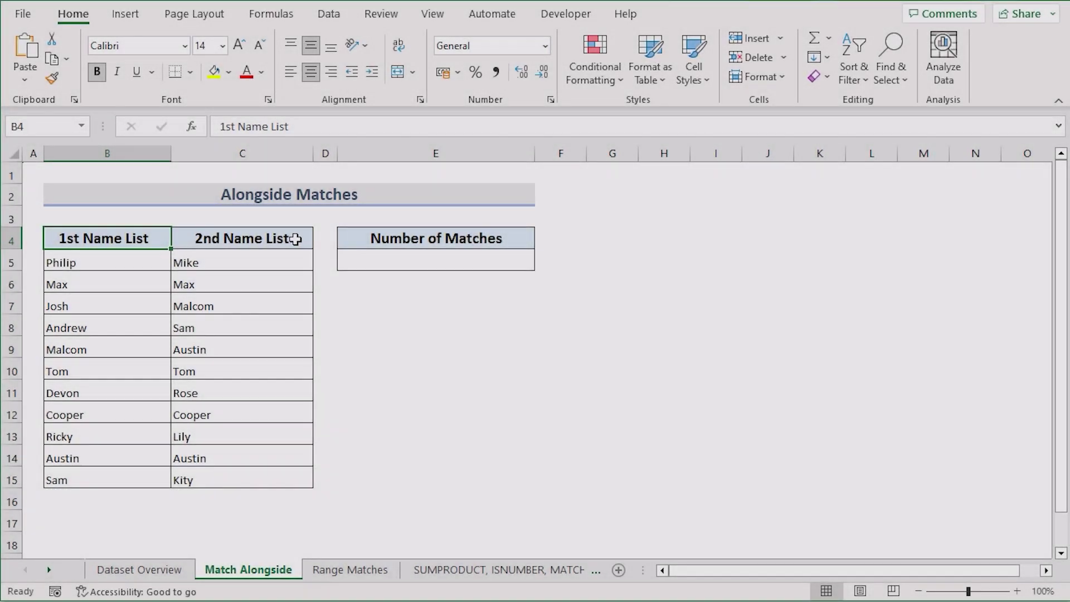
pyautogui.click(321, 237)
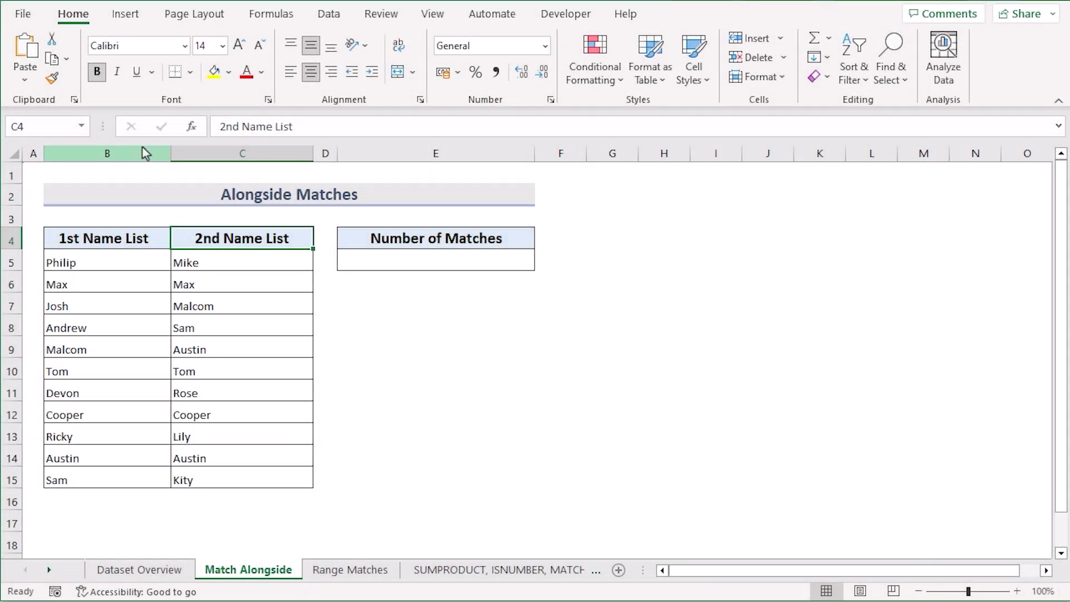
pyautogui.click(143, 146)
pyautogui.click(225, 144)
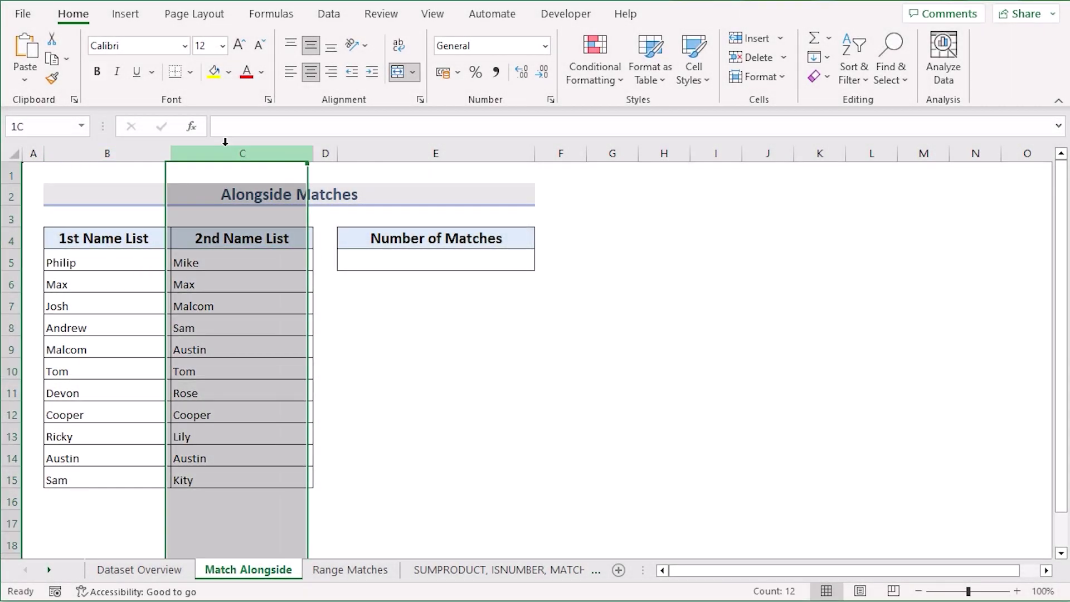
pyautogui.click(430, 246)
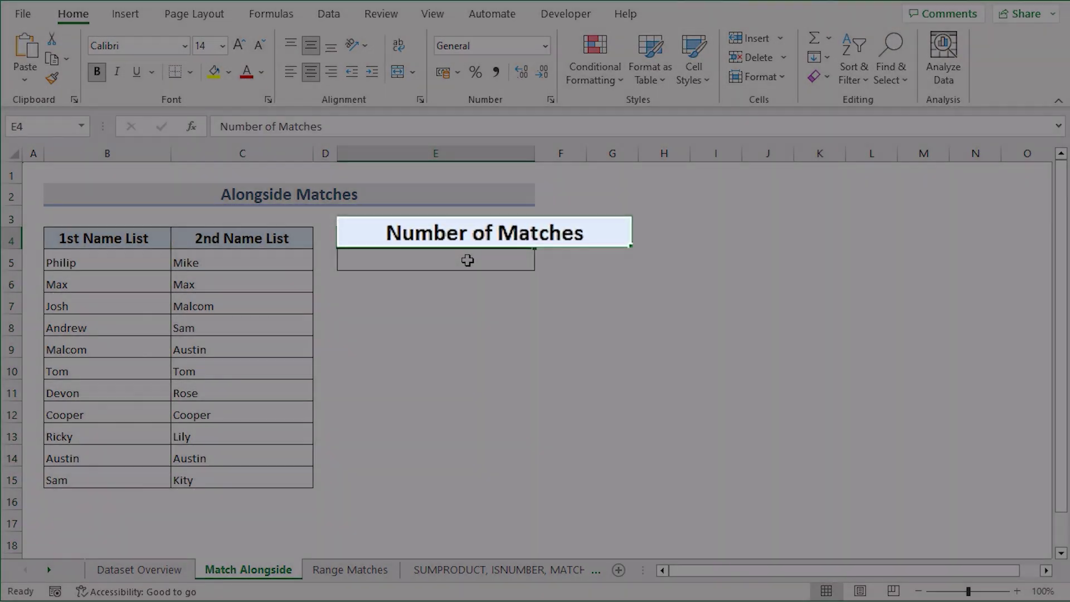
# - Enter =SUMPRODUCT(--(B5:B15=C5:C15)) in cell E5 to count the row-by-row matches between the two name lists
pyautogui.click(466, 262)
pyautogui.doubleClick(450, 263)
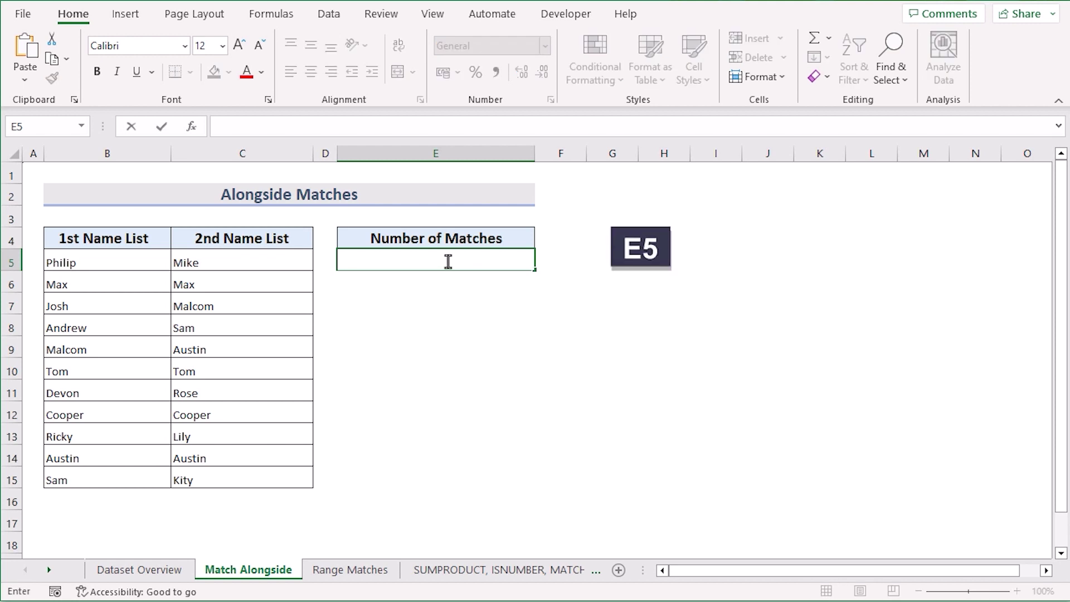
pyautogui.write('=')
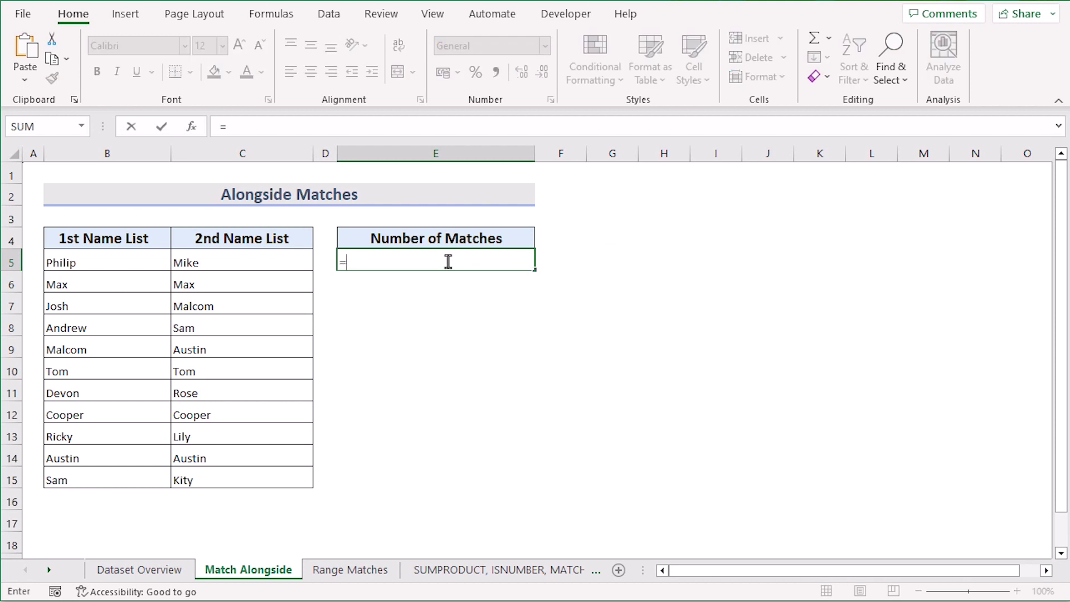
pyautogui.write('SU')
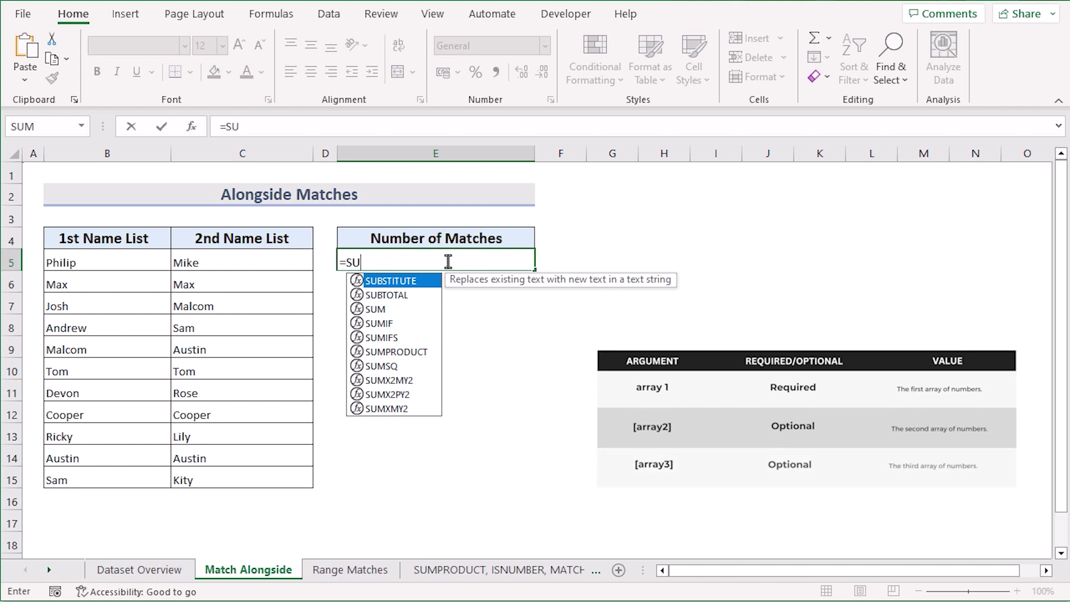
pyautogui.write('MP')
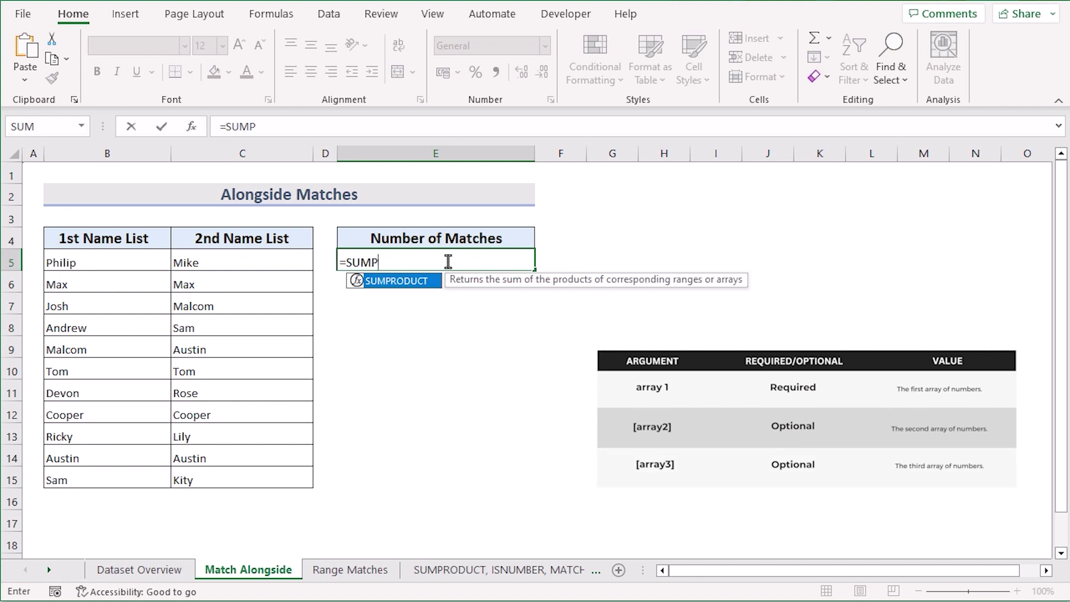
pyautogui.doubleClick(412, 282)
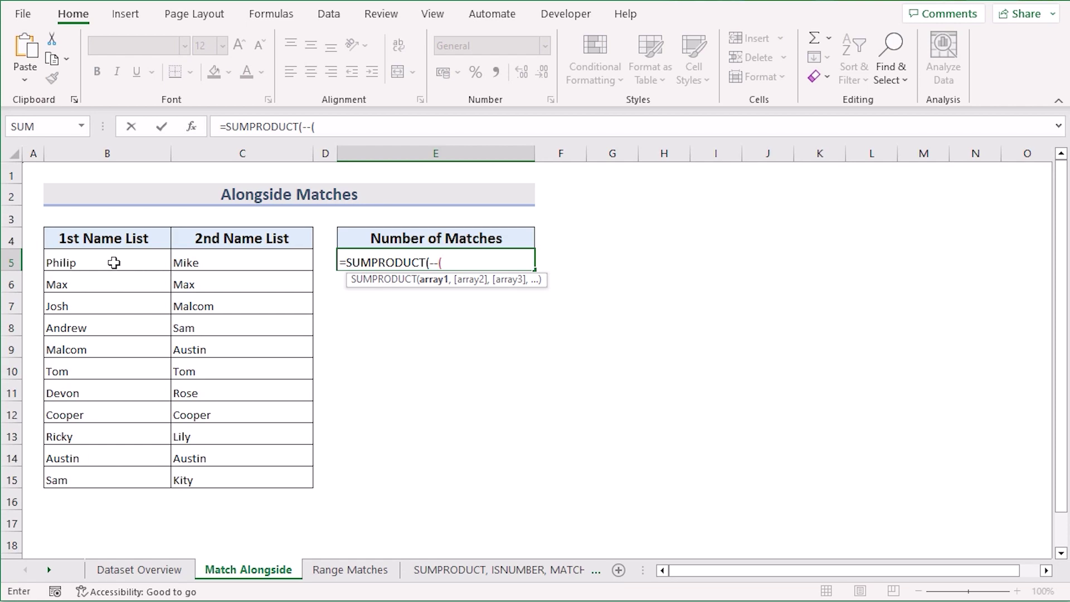
pyautogui.moveTo(114, 262); pyautogui.dragTo(86, 477)
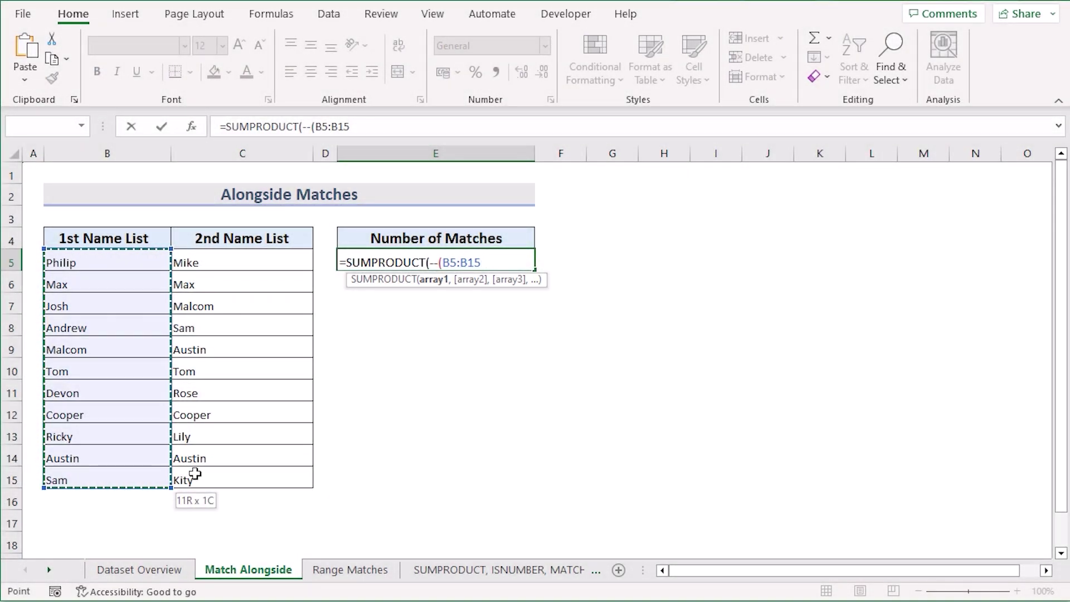
pyautogui.write('=')
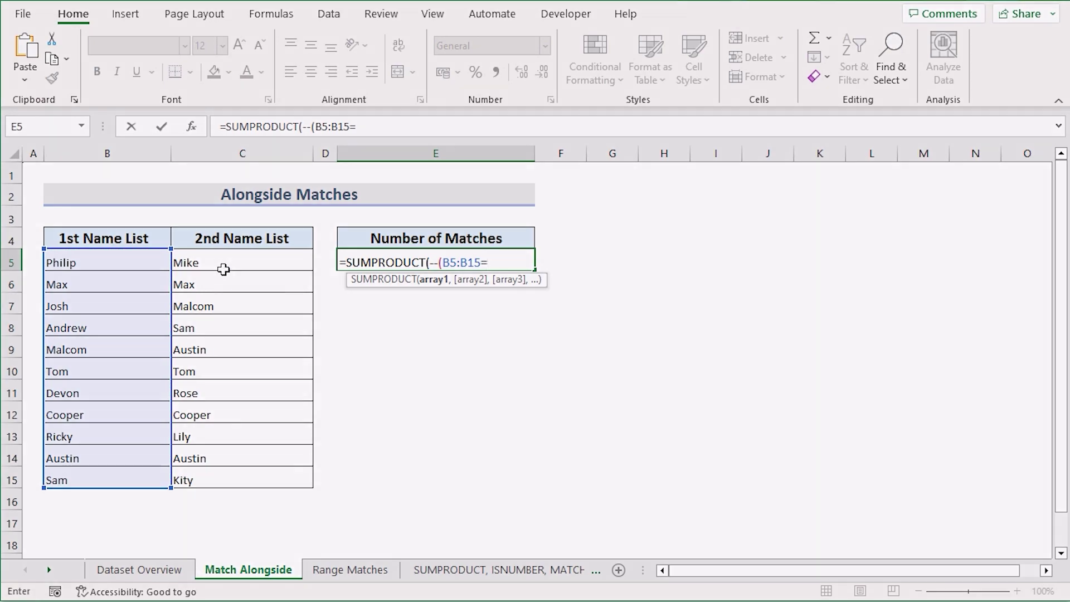
pyautogui.click(285, 263)
pyautogui.moveTo(227, 449); pyautogui.dragTo(229, 478)
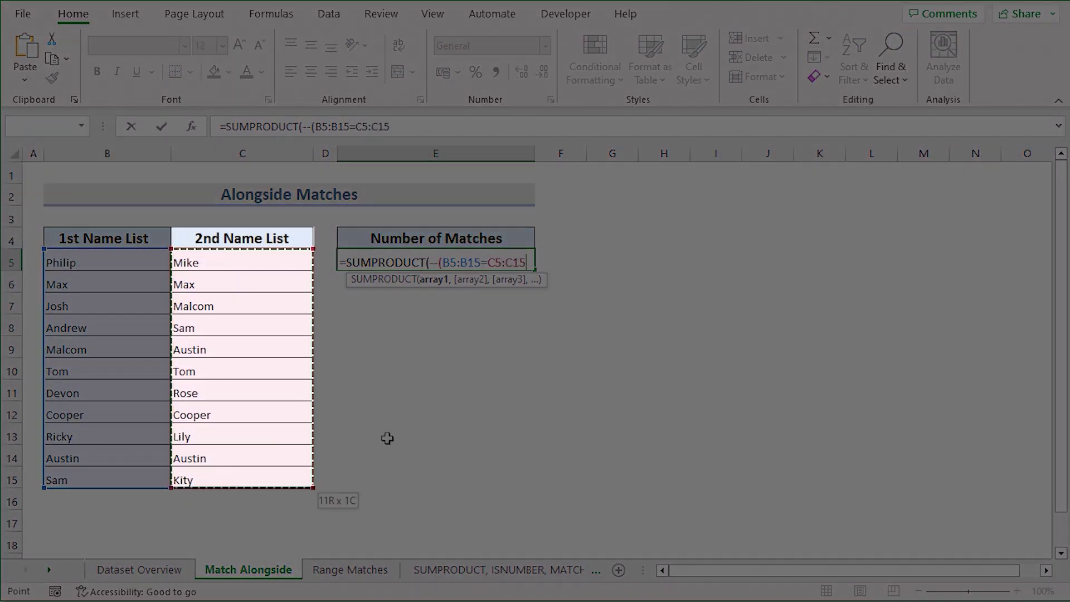
pyautogui.write('))')
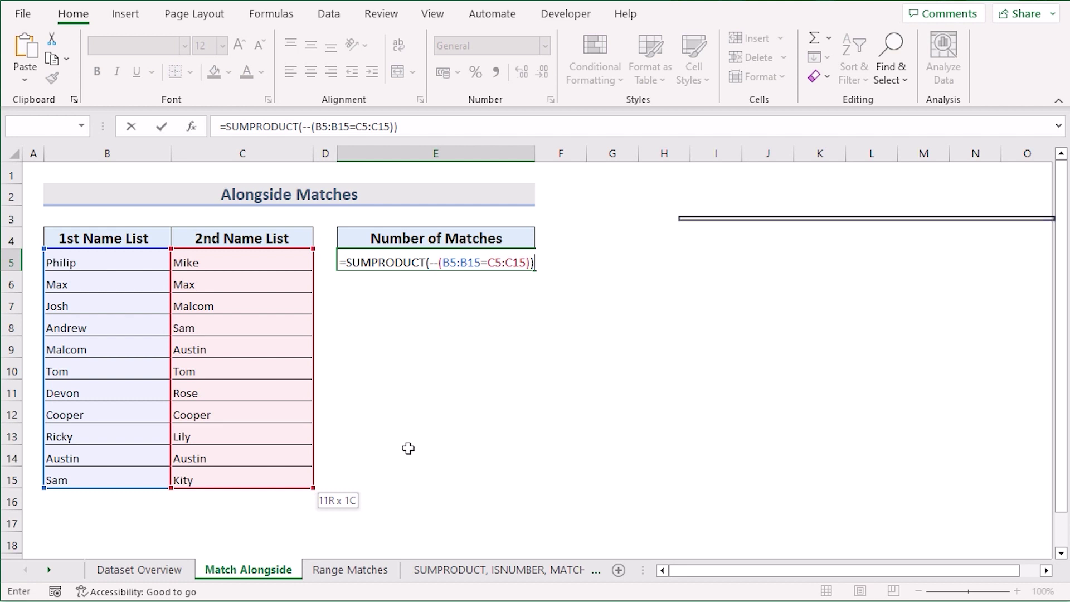
pyautogui.press('Return')
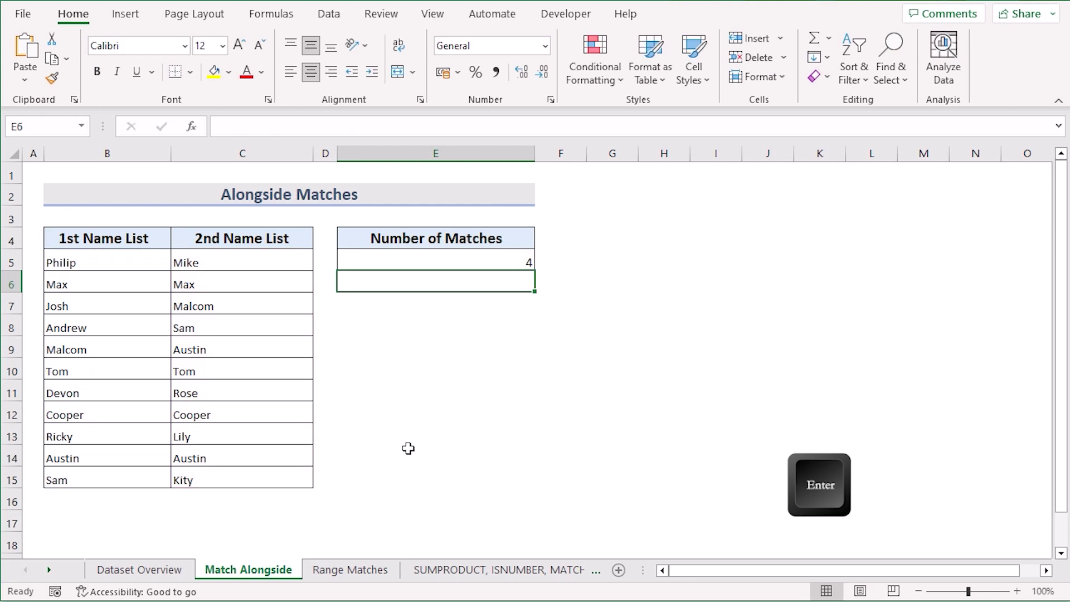
# - Check the match count in E5 against the matching name pairs in rows 6, 10, 12 and 14
pyautogui.click(485, 268)
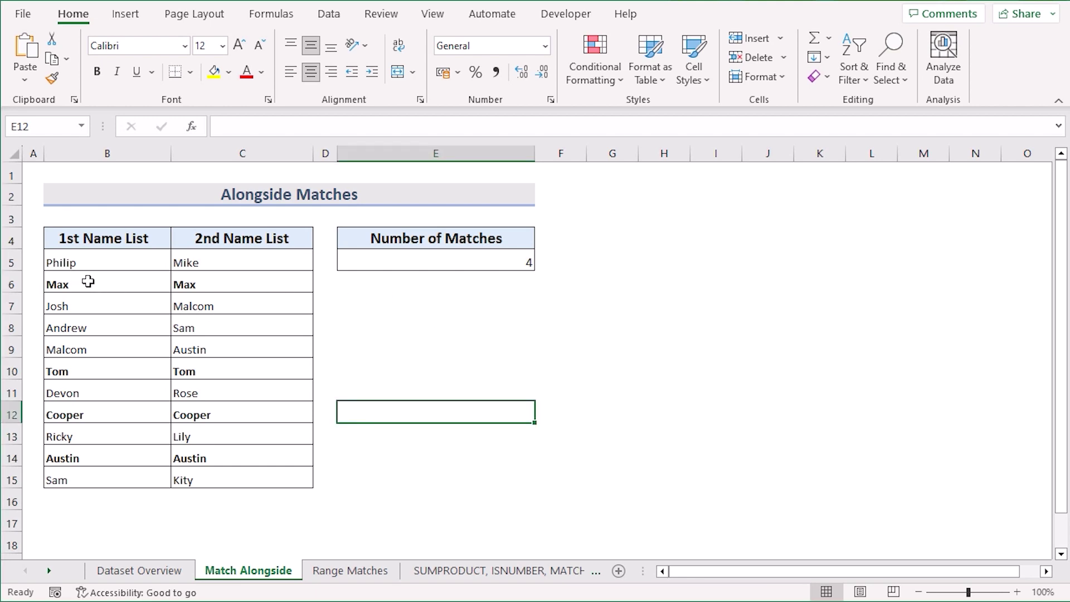
pyautogui.moveTo(89, 281); pyautogui.dragTo(215, 282)
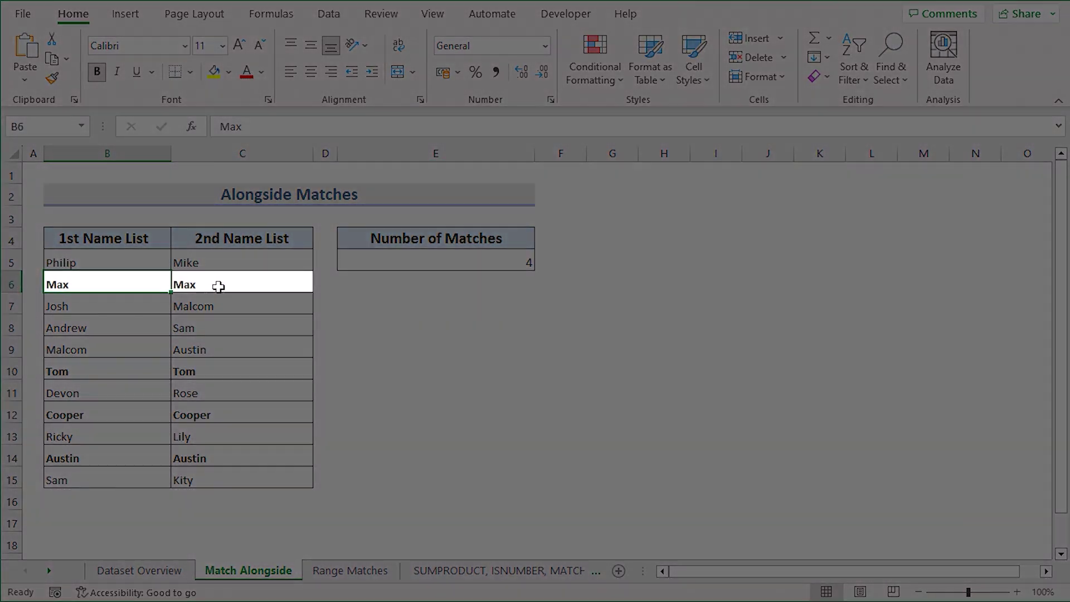
pyautogui.moveTo(80, 375); pyautogui.dragTo(234, 372)
pyautogui.moveTo(111, 415); pyautogui.dragTo(250, 415)
pyautogui.moveTo(107, 463); pyautogui.dragTo(223, 456)
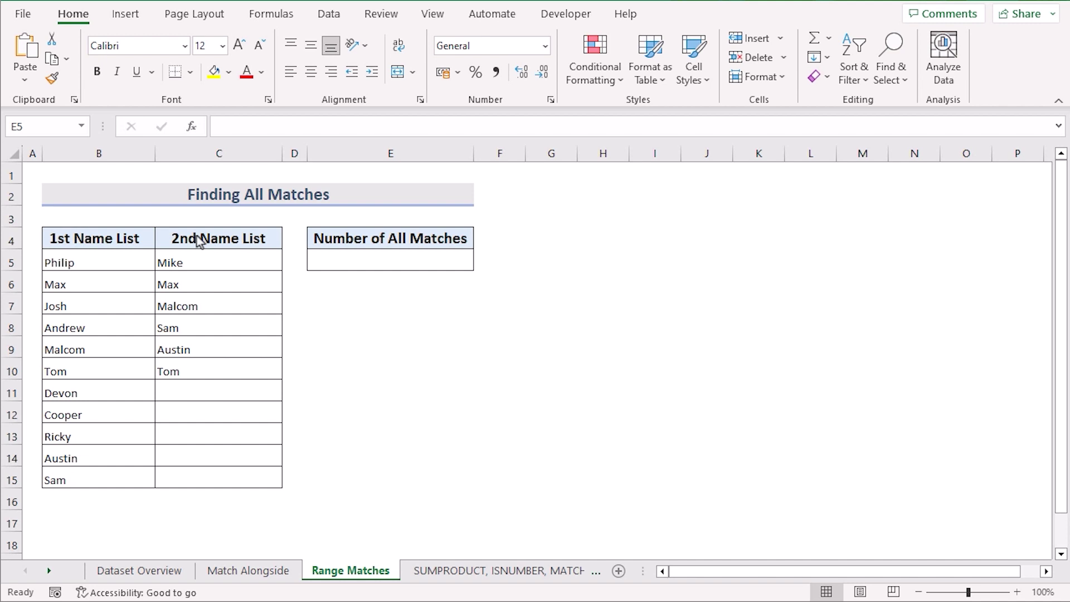
# - Begin a SUMPRODUCT formula in cell E5 under Number of All Matches
pyautogui.click(369, 257)
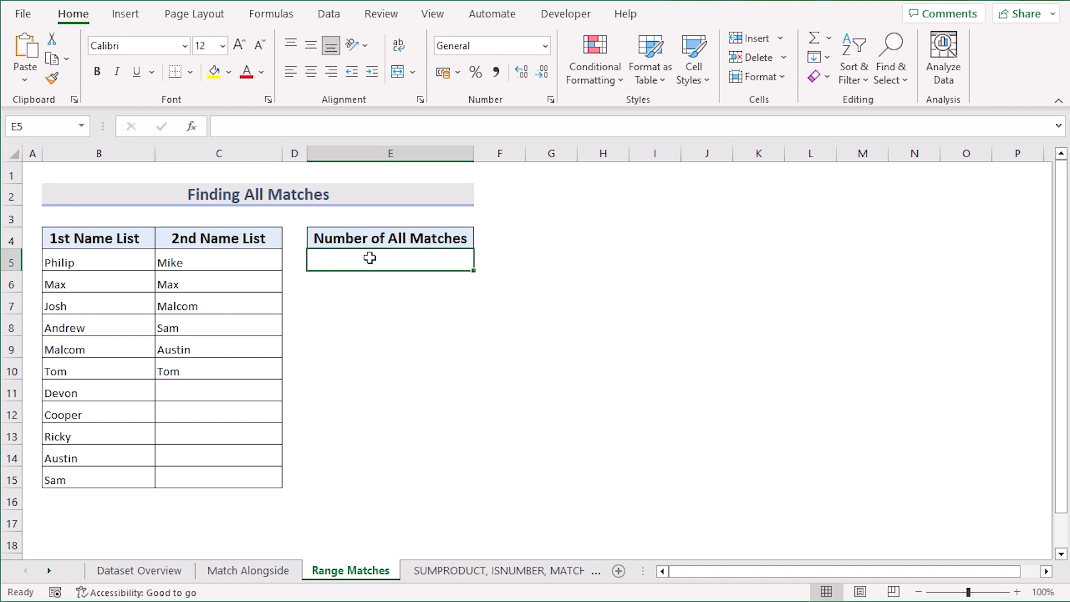
pyautogui.doubleClick(368, 258)
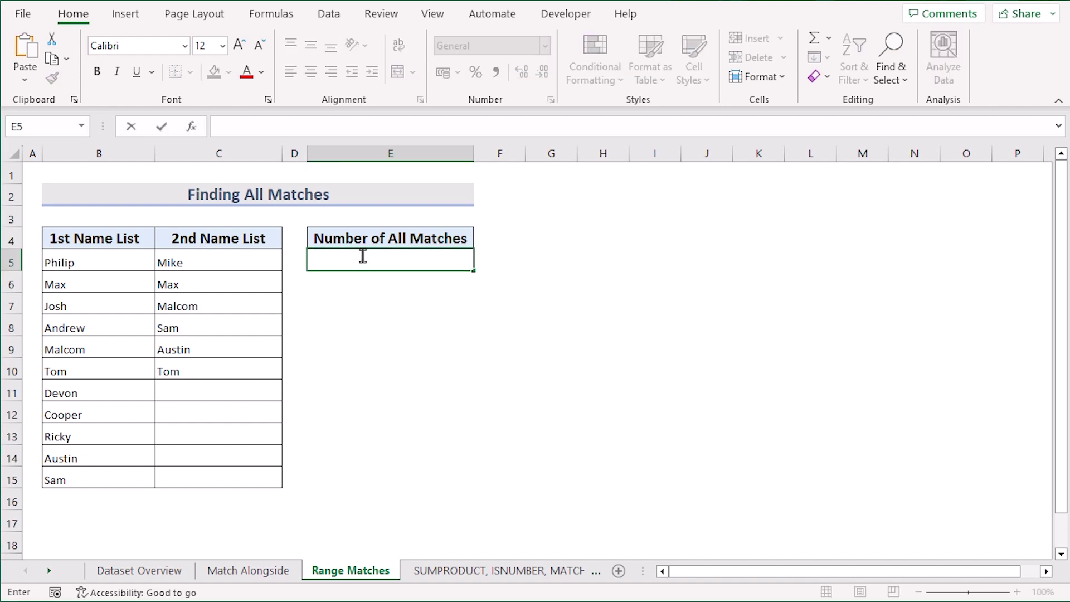
pyautogui.write('=')
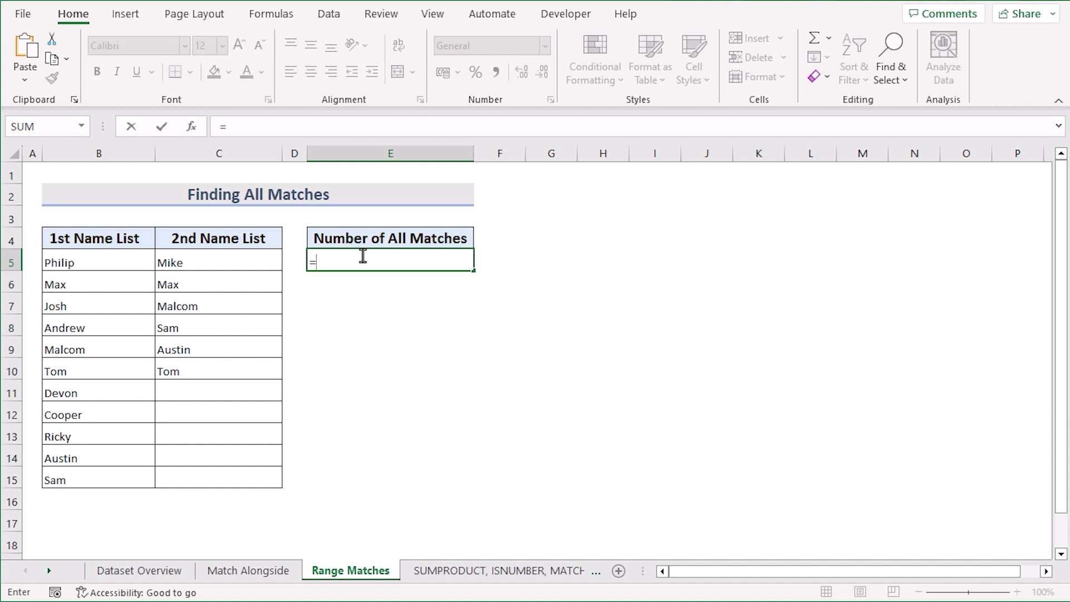
pyautogui.write('SU')
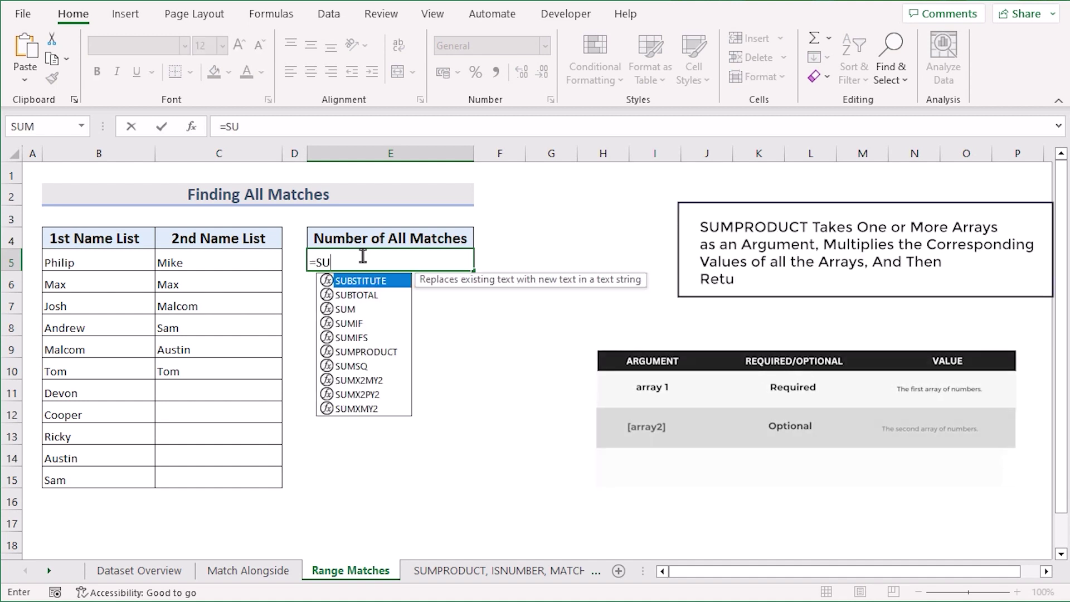
pyautogui.write('MPR')
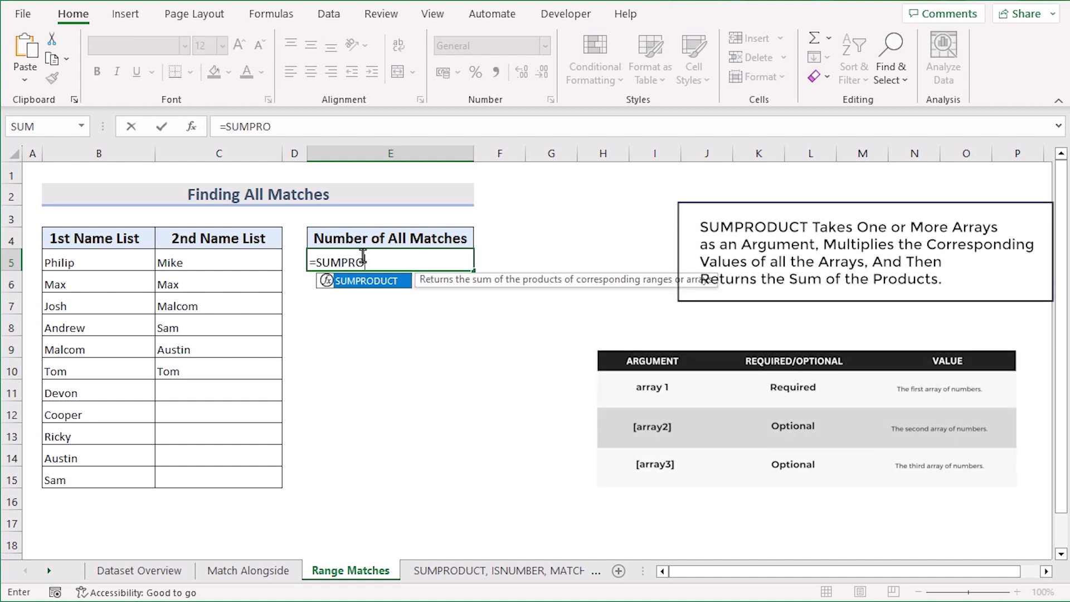
pyautogui.write('O')
pyautogui.doubleClick(375, 280)
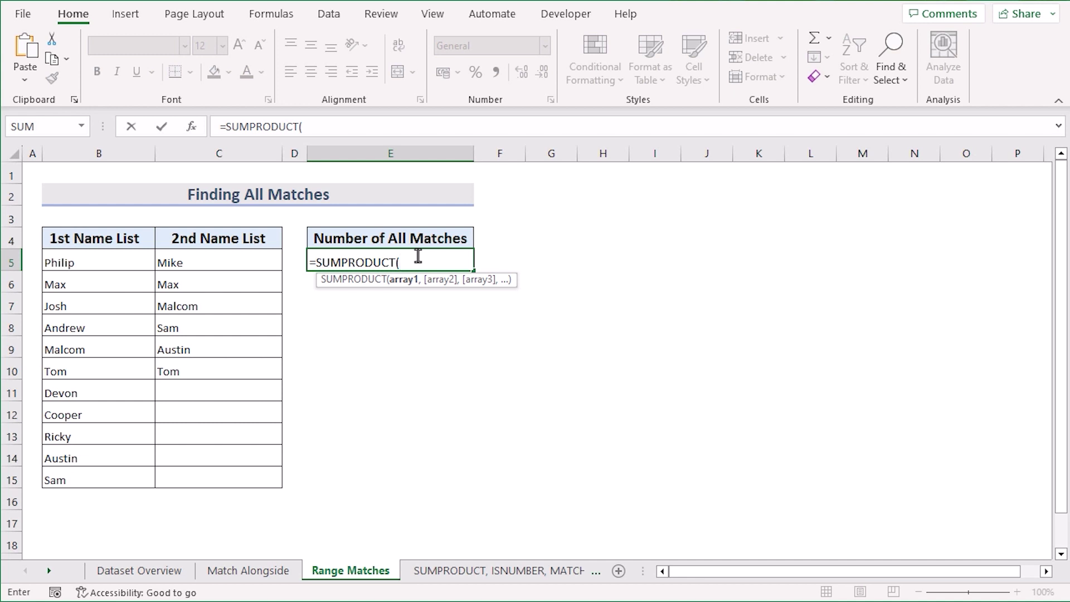
# - Complete the formula with COUNTIF(B5:B15,C5:C15) as the SUMPRODUCT array to count all matches between the lists
pyautogui.write('CO')
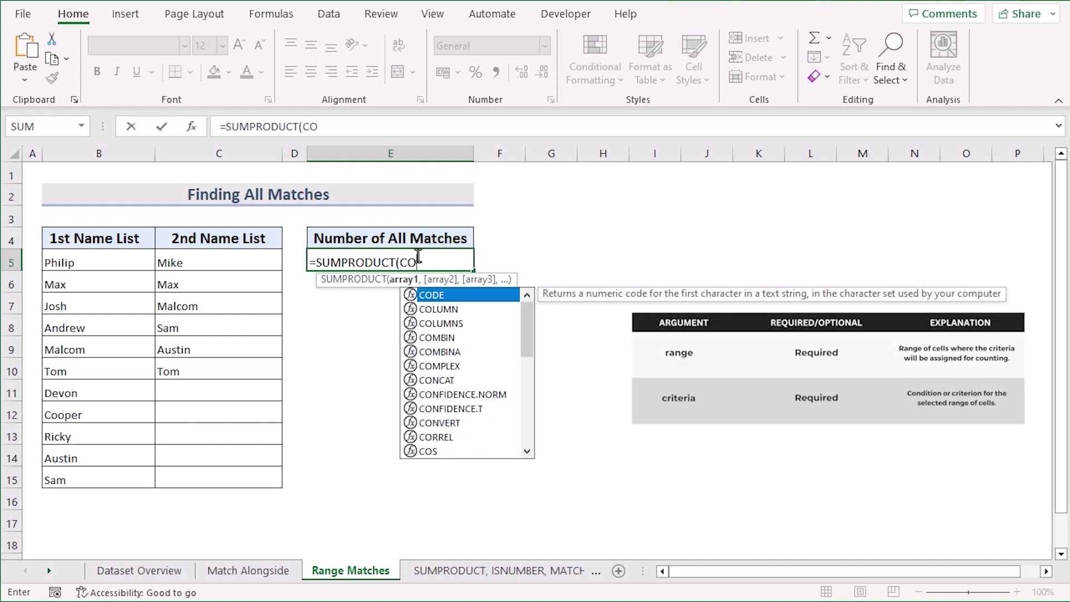
pyautogui.write('UNTIF')
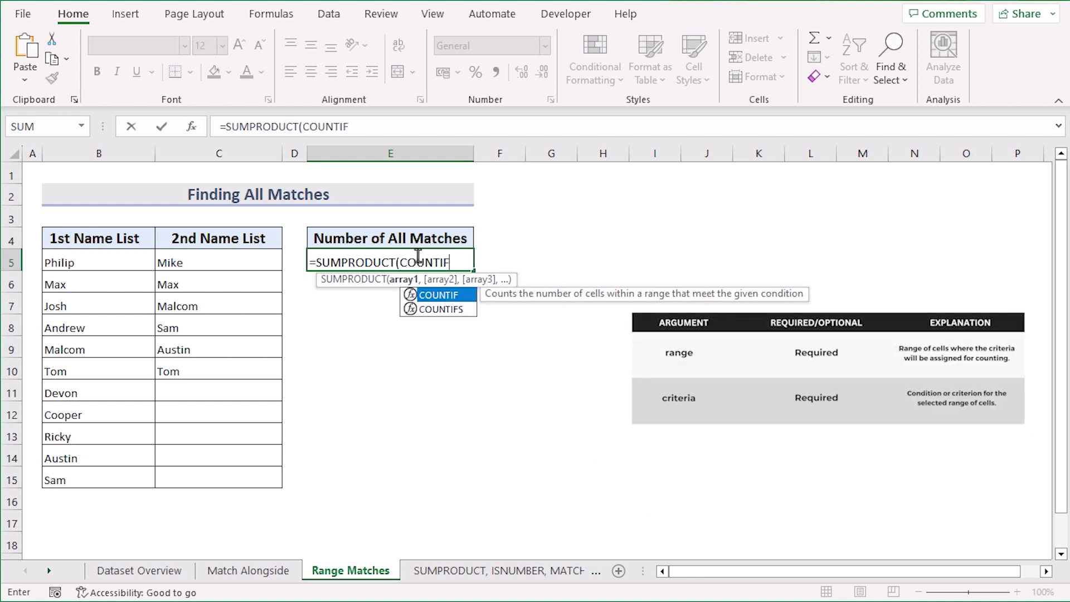
pyautogui.write('(')
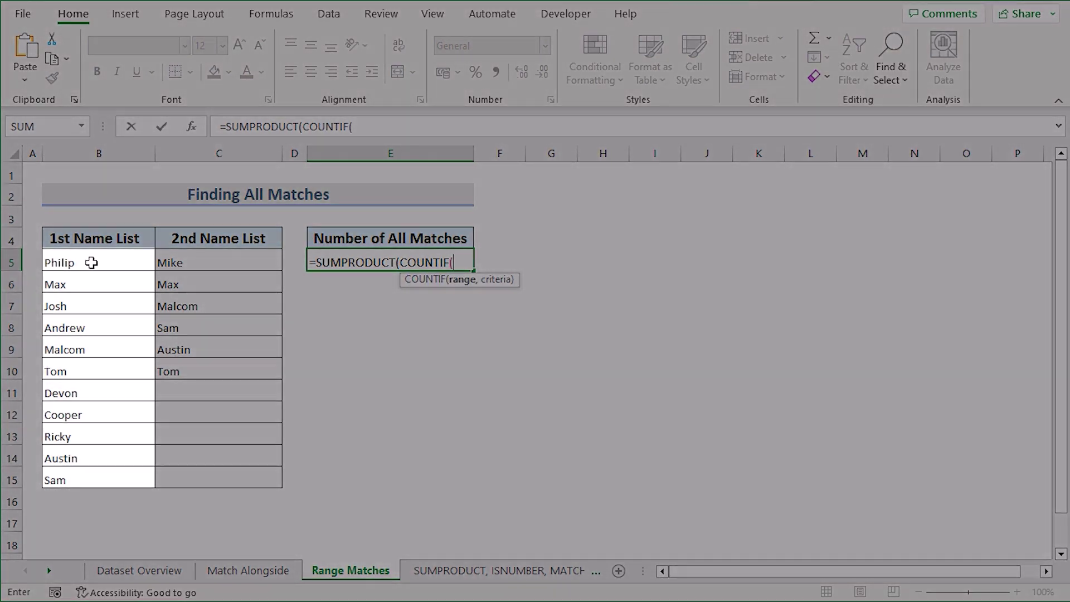
pyautogui.click(90, 262)
pyautogui.moveTo(116, 480); pyautogui.dragTo(245, 497)
pyautogui.write(',')
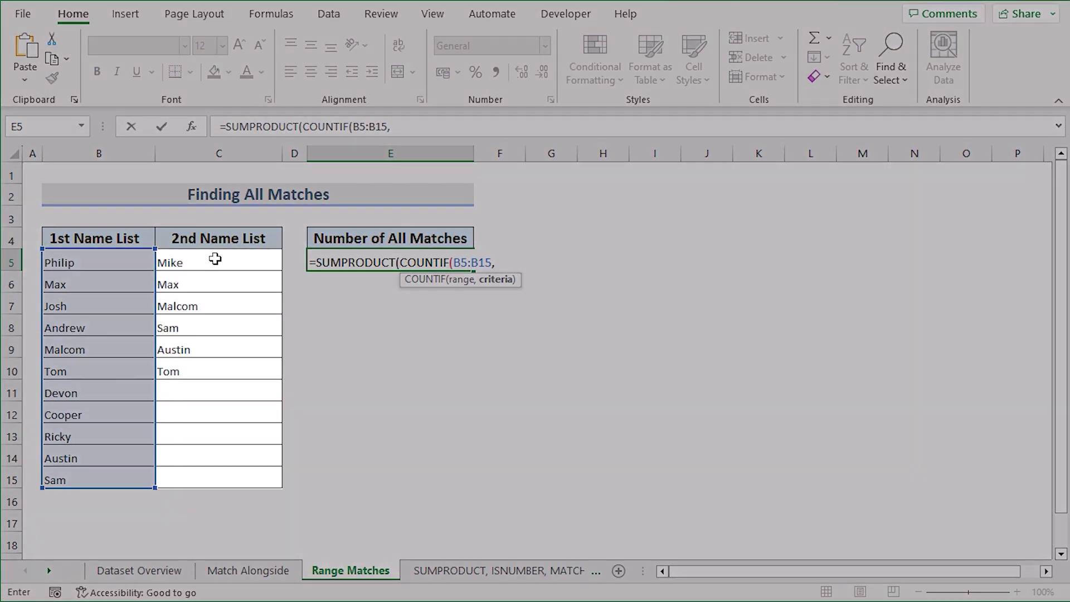
pyautogui.click(215, 260)
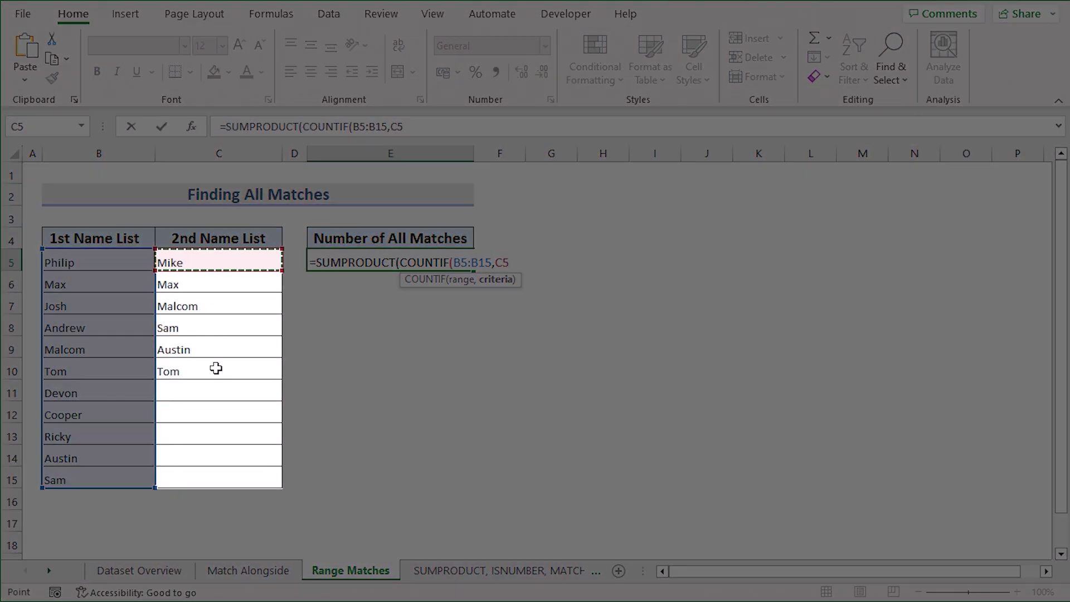
pyautogui.keyDown('shift'); pyautogui.click(228, 474); pyautogui.keyUp('shift')
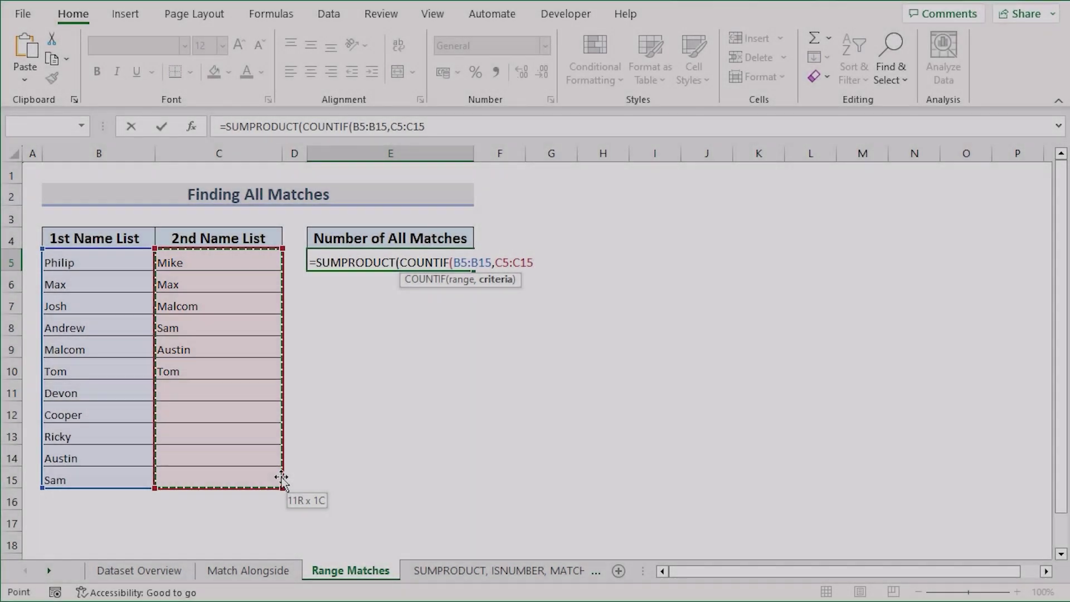
pyautogui.write('))')
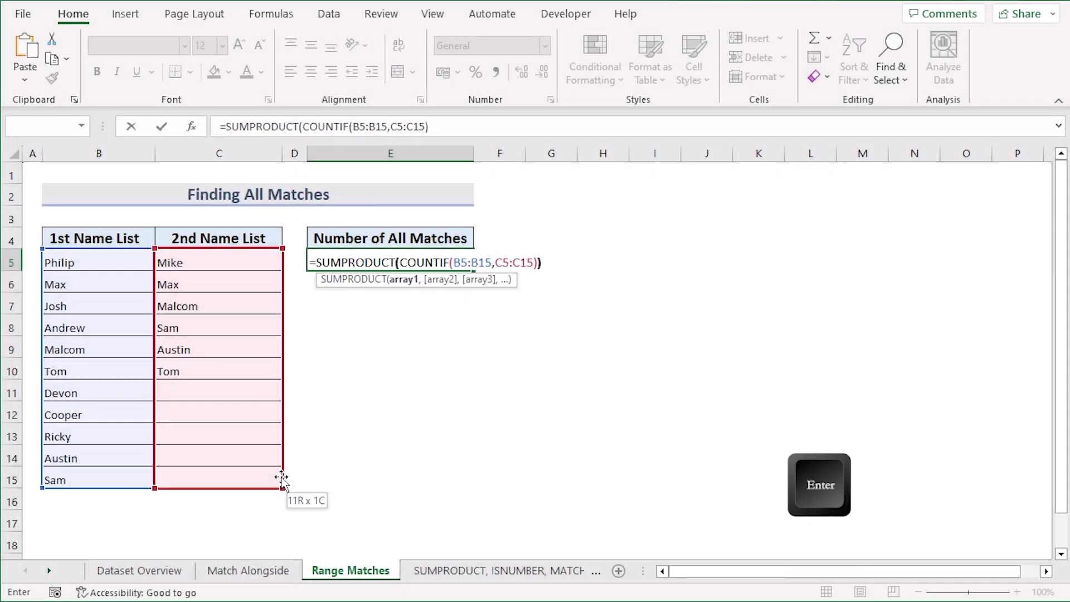
pyautogui.press('Return')
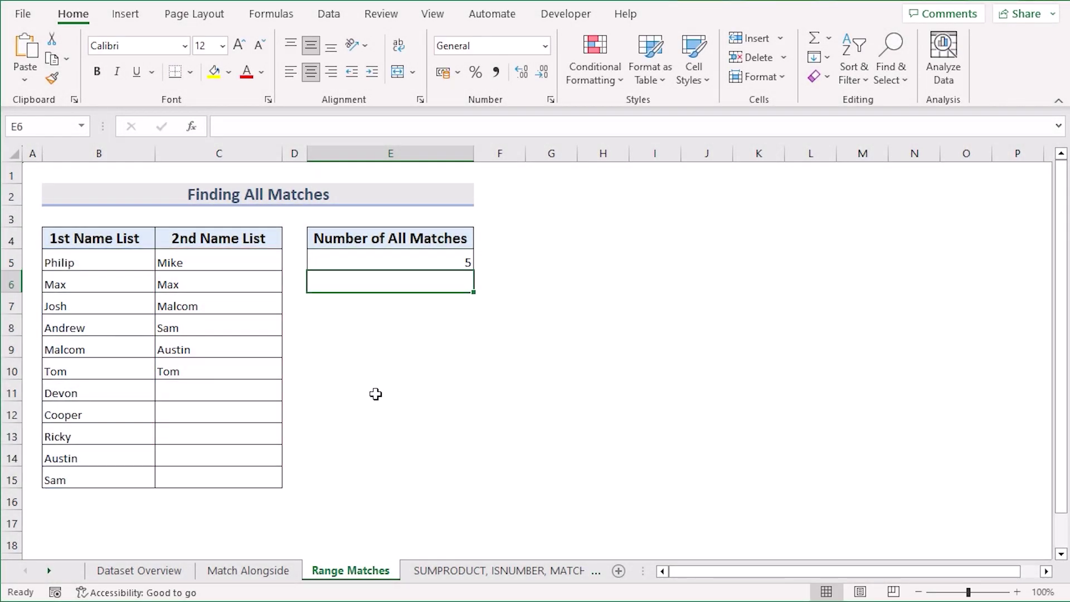
# - Examine the COUNTIF part and the whole SUMPRODUCT formula in cell E5, keeping the formula as it is
pyautogui.doubleClick(442, 262)
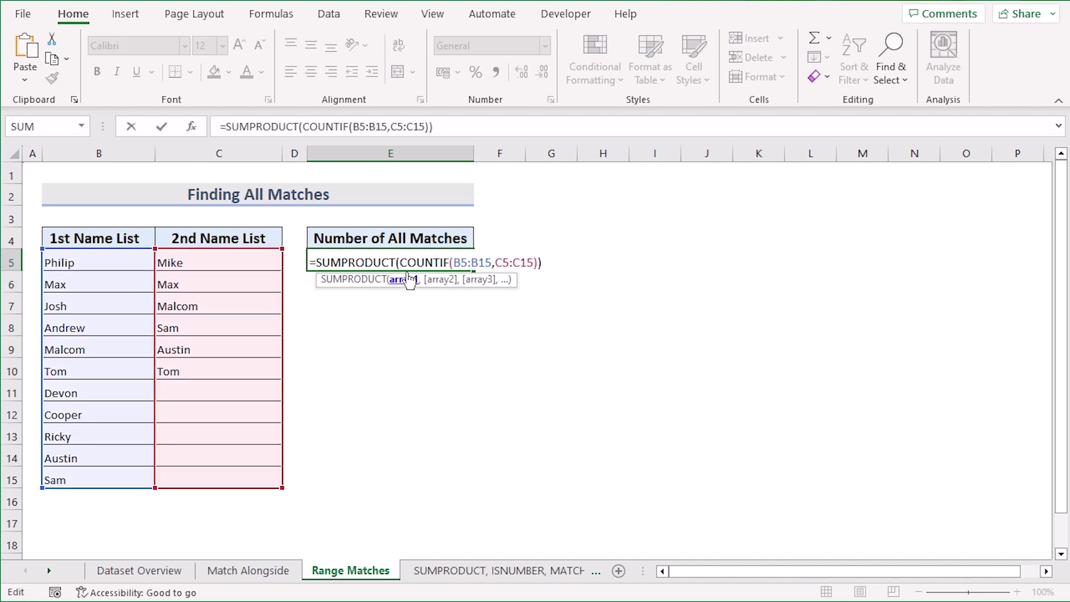
pyautogui.moveTo(399, 262); pyautogui.dragTo(539, 266)
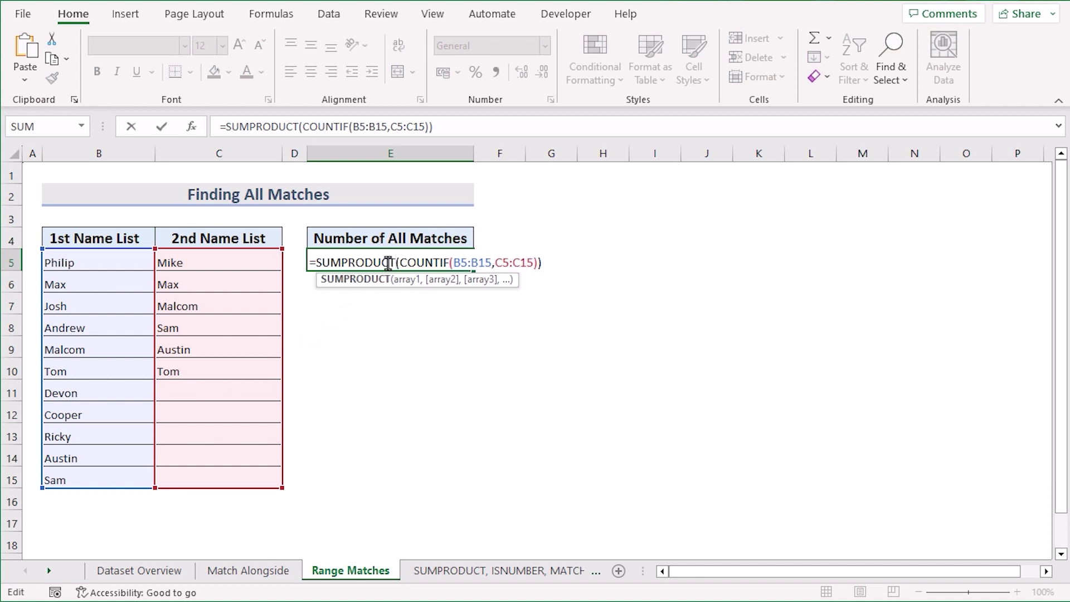
pyautogui.moveTo(314, 262); pyautogui.dragTo(555, 274)
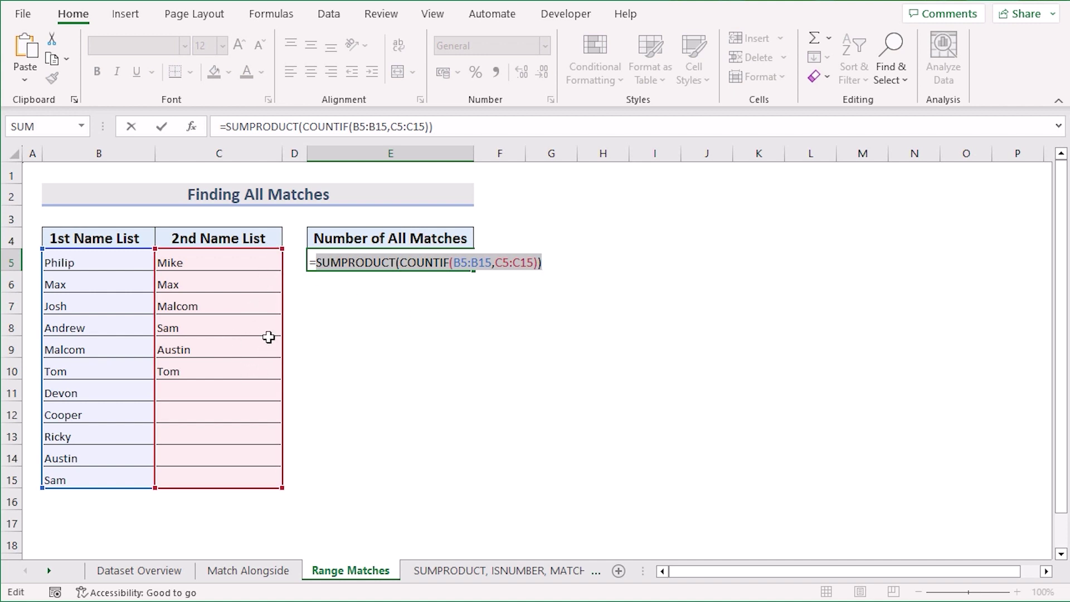
pyautogui.press('Return')
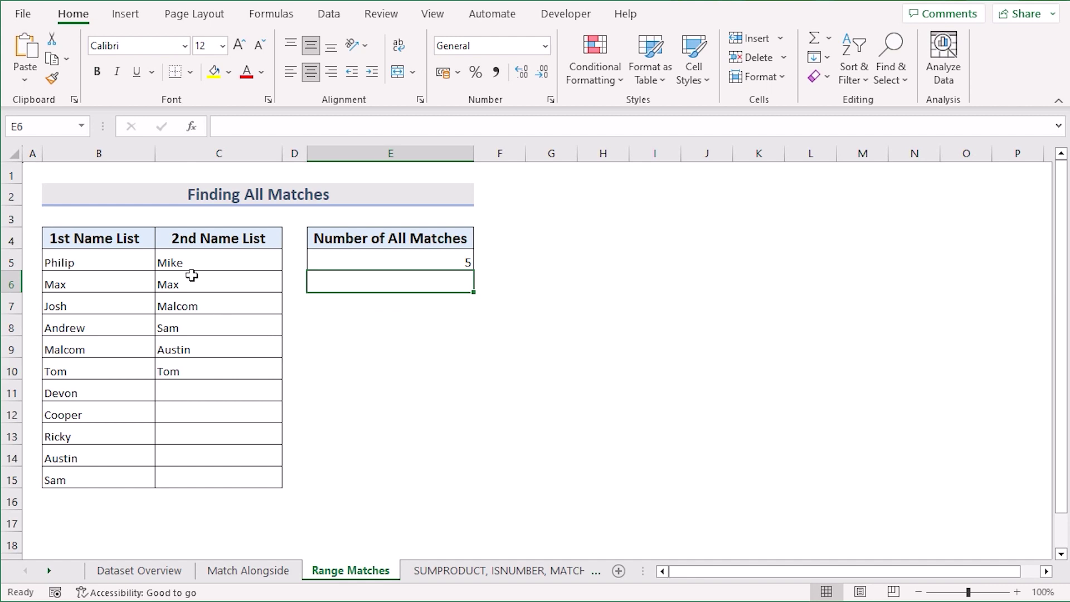
# - Highlight the duplicate names in B5:C15 with a Duplicate Values rule using Light Red Fill with Dark Red Text
pyautogui.click(112, 268)
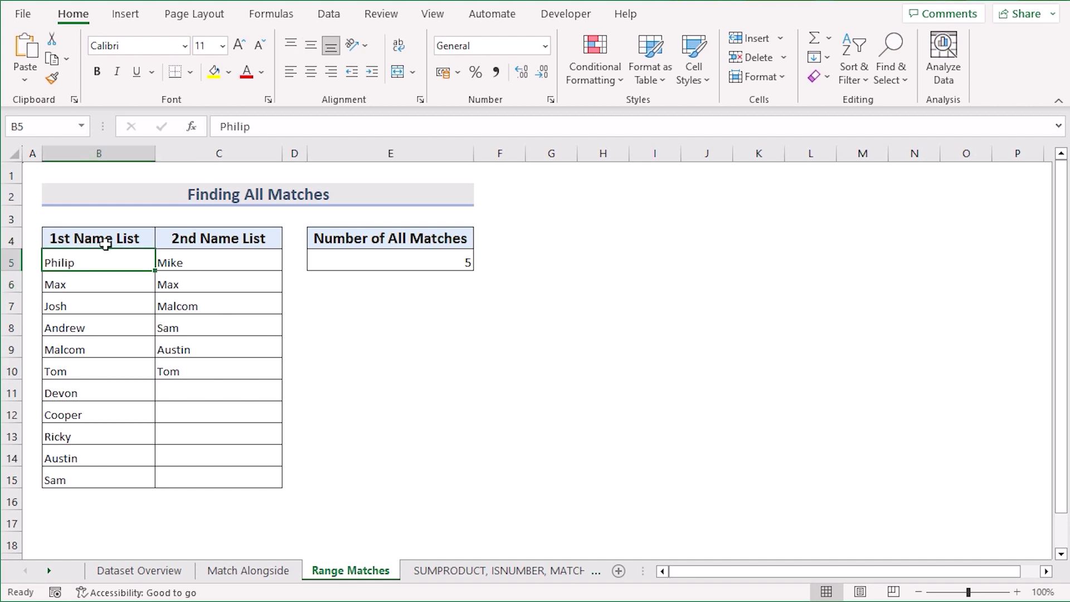
pyautogui.keyDown('shift'); pyautogui.click(208, 470); pyautogui.keyUp('shift')
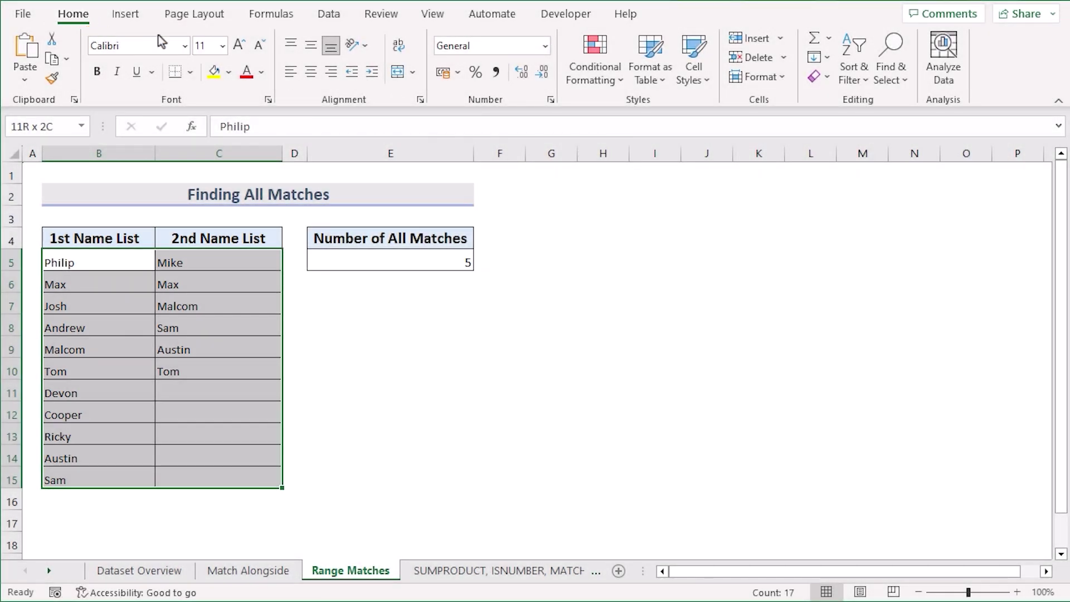
pyautogui.click(613, 80)
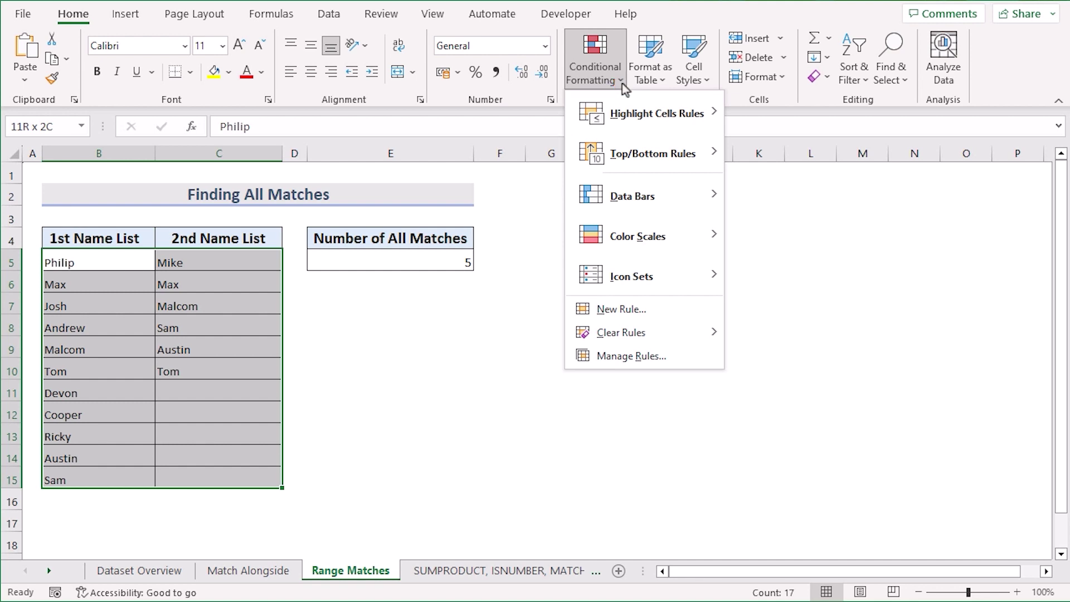
pyautogui.moveTo(653, 115)
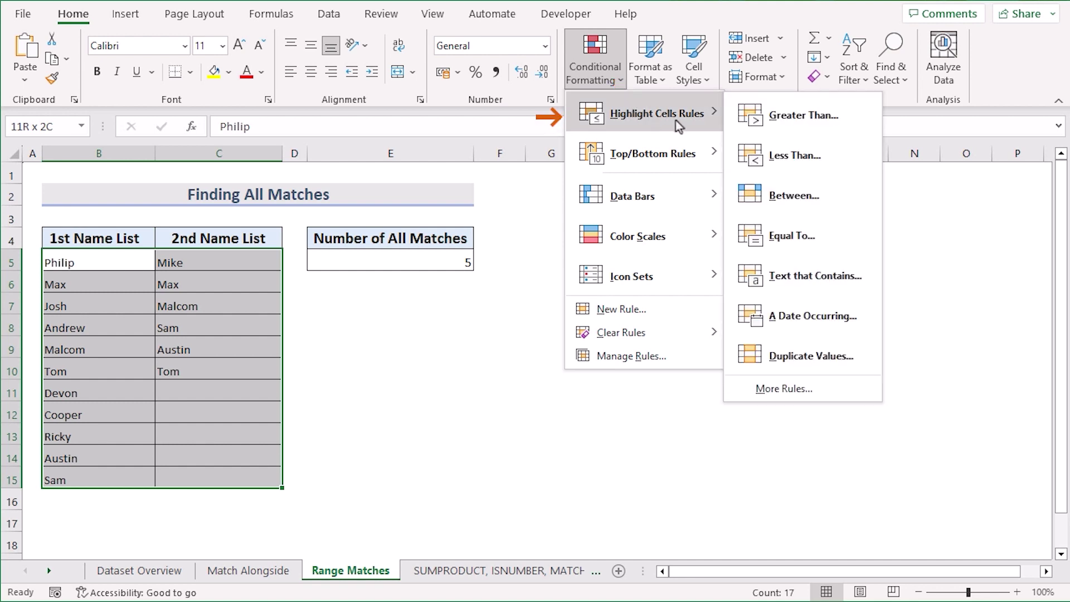
pyautogui.click(839, 357)
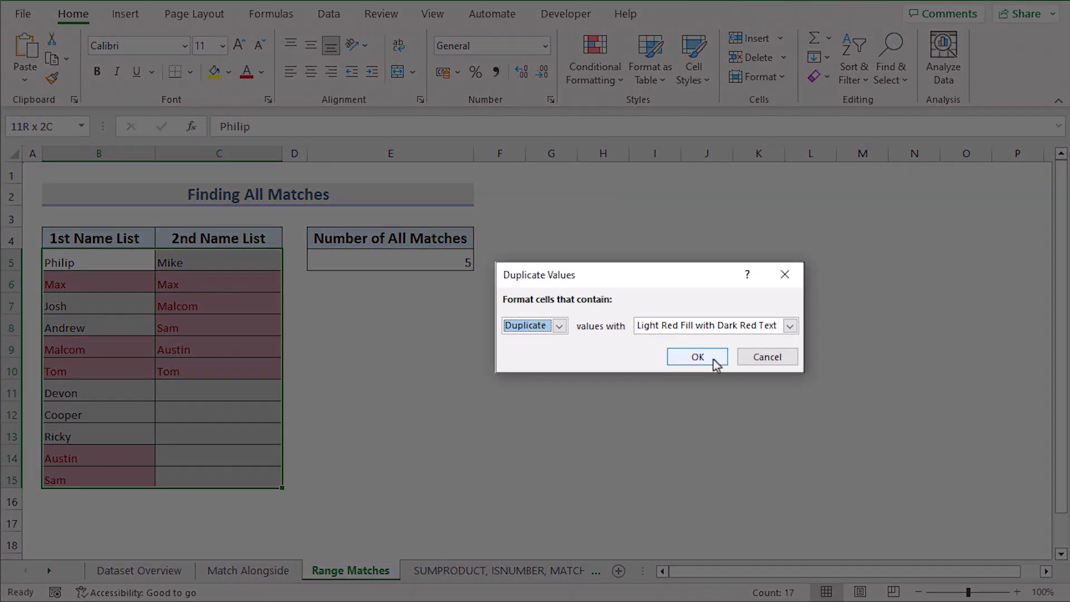
pyautogui.click(703, 363)
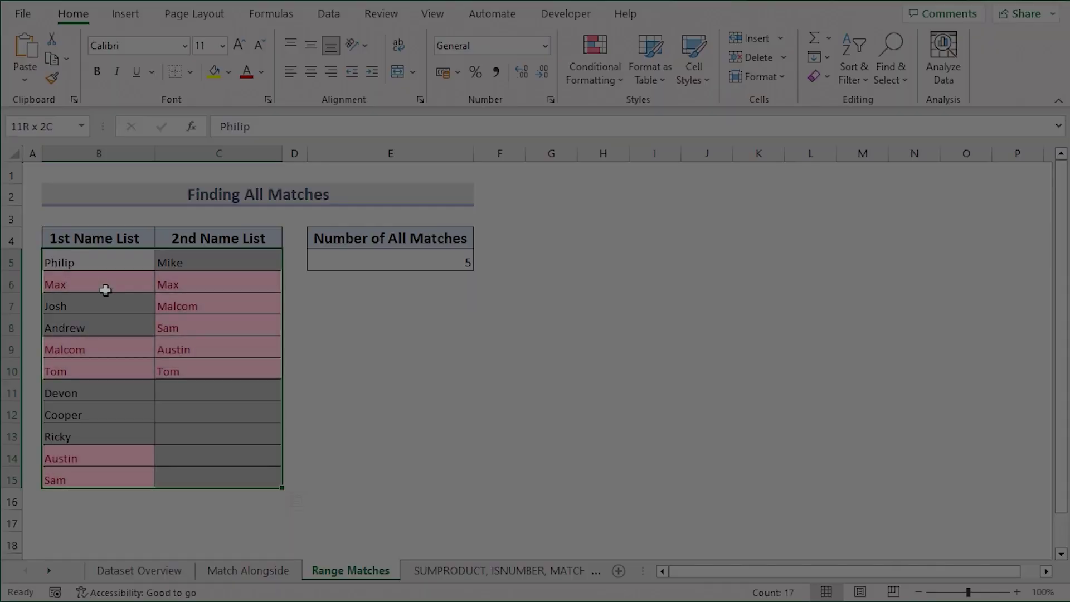
# - Check the match count in E5 against the highlighted names in B6, B9, B10, B14 and B15
pyautogui.click(145, 287)
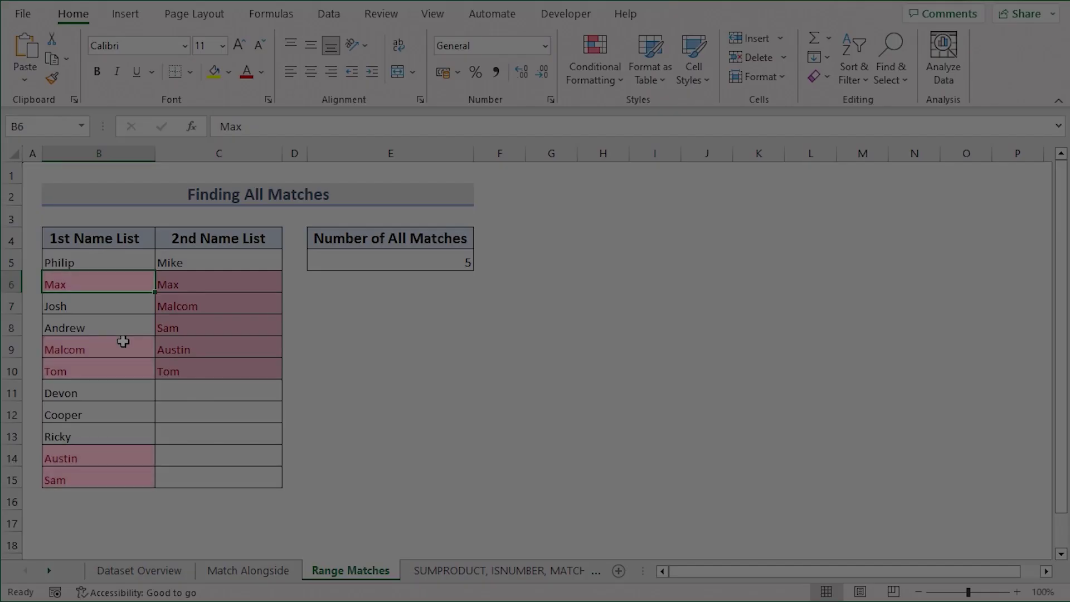
pyautogui.click(119, 349)
pyautogui.click(124, 370)
pyautogui.click(122, 458)
pyautogui.click(123, 480)
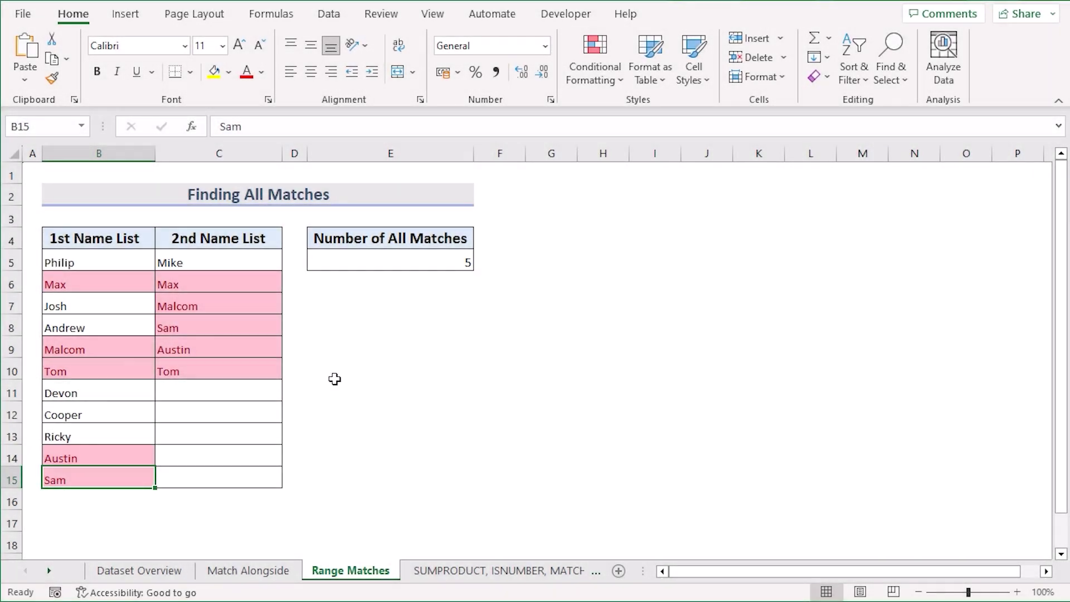
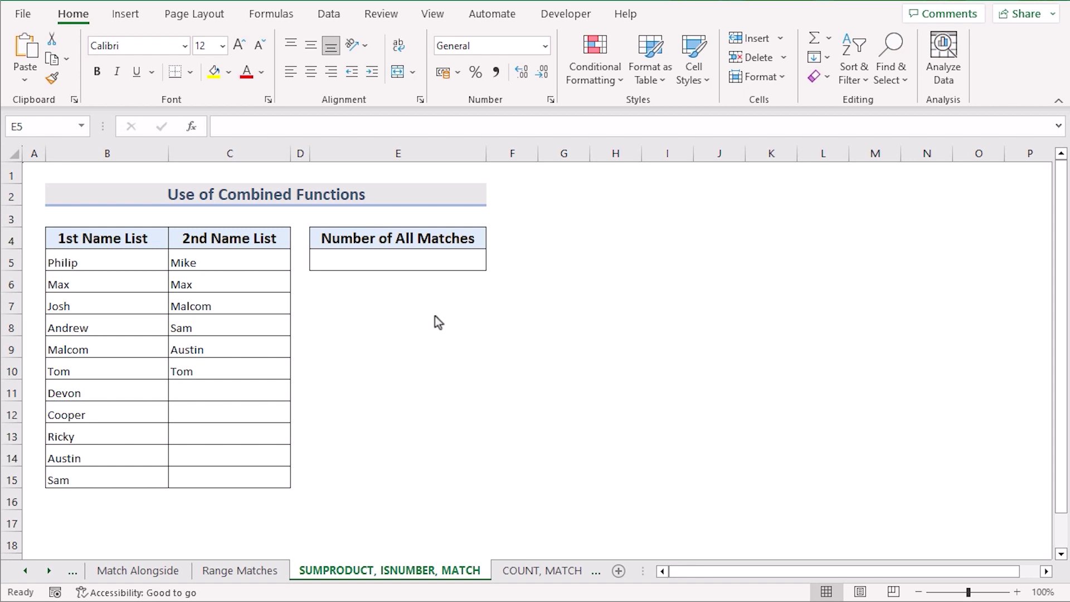
# - Begin a SUMPRODUCT formula in cell E5 of the Use of Combined Functions sheet
pyautogui.click(137, 239)
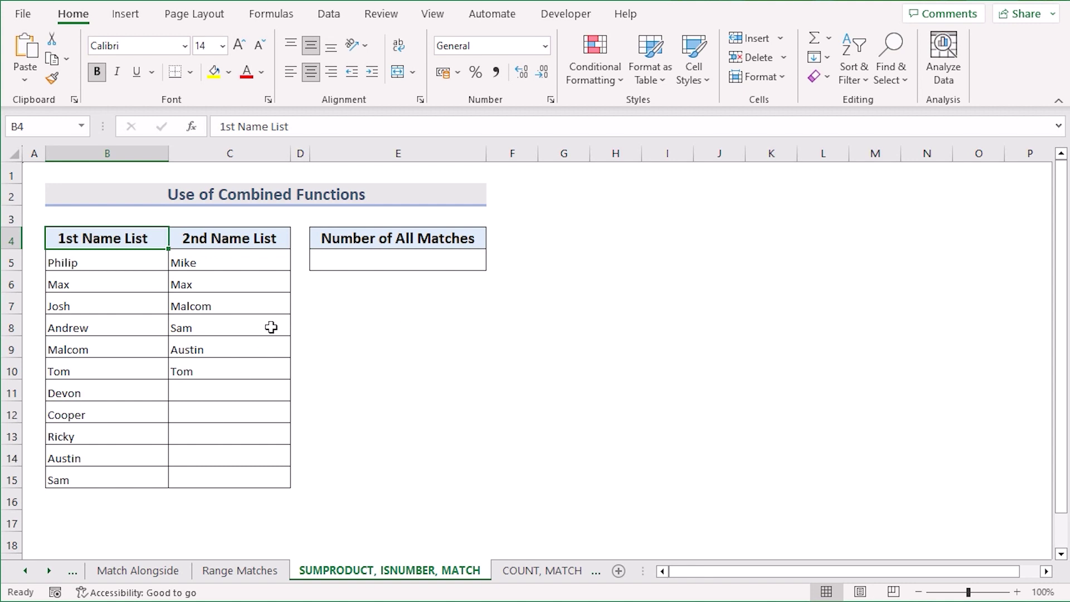
pyautogui.click(348, 260)
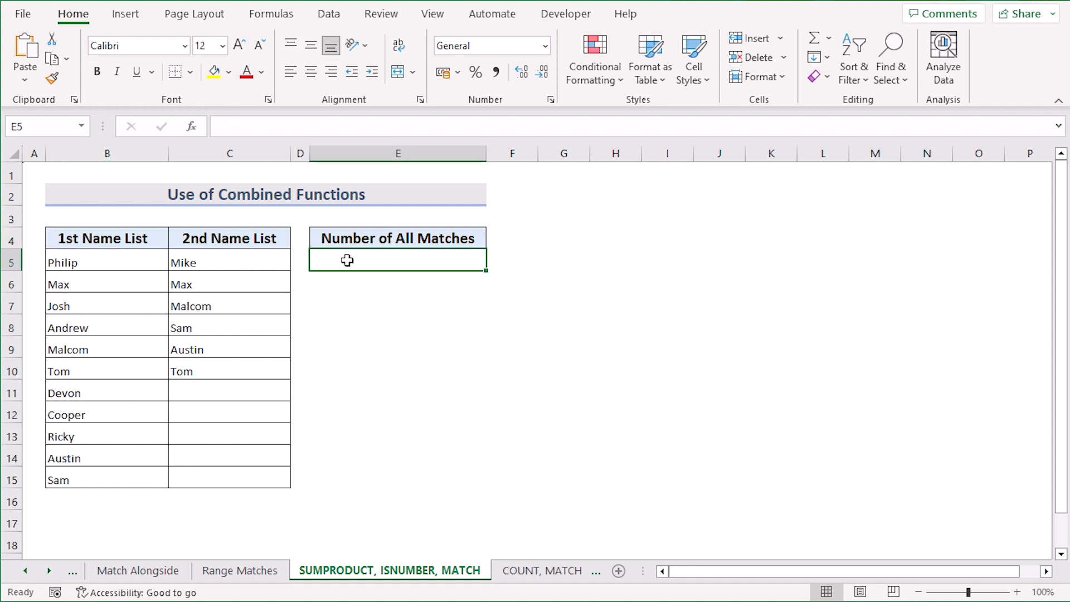
pyautogui.doubleClick(356, 259)
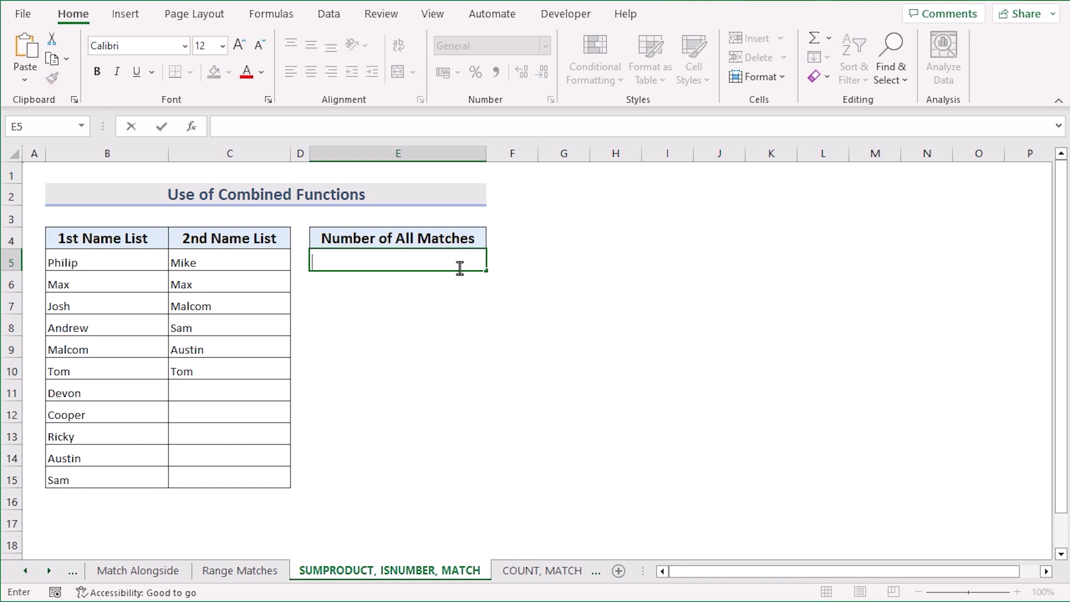
pyautogui.write('=')
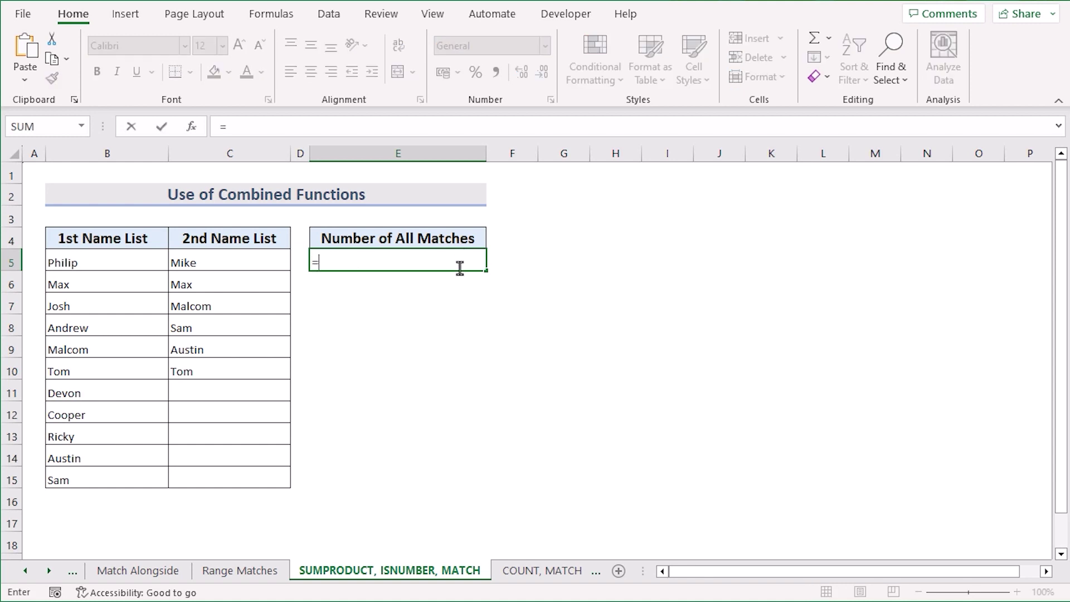
pyautogui.write('SUMPR')
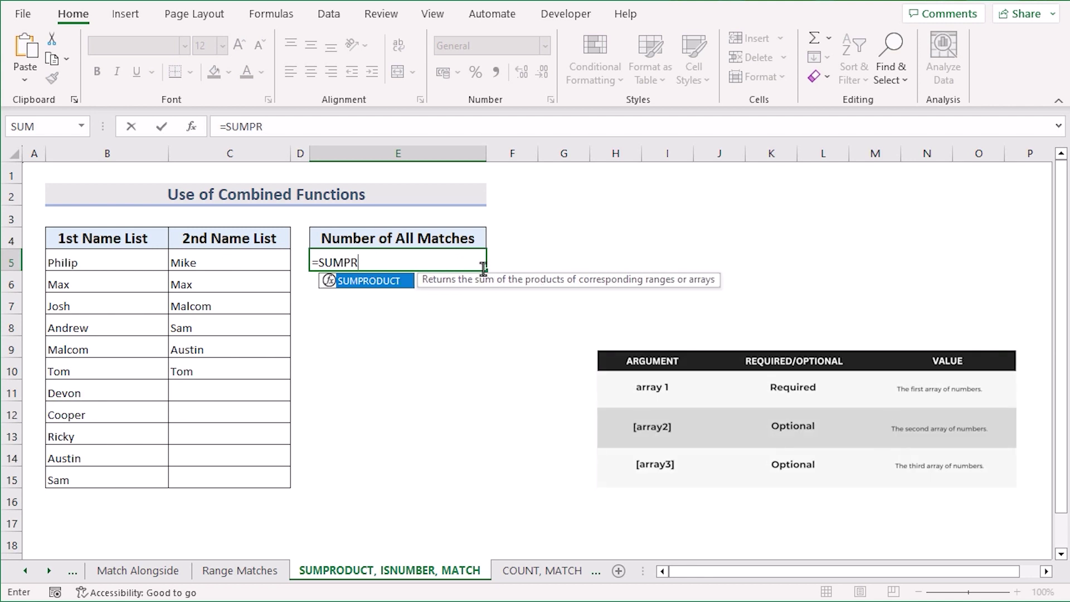
pyautogui.press('Tab')
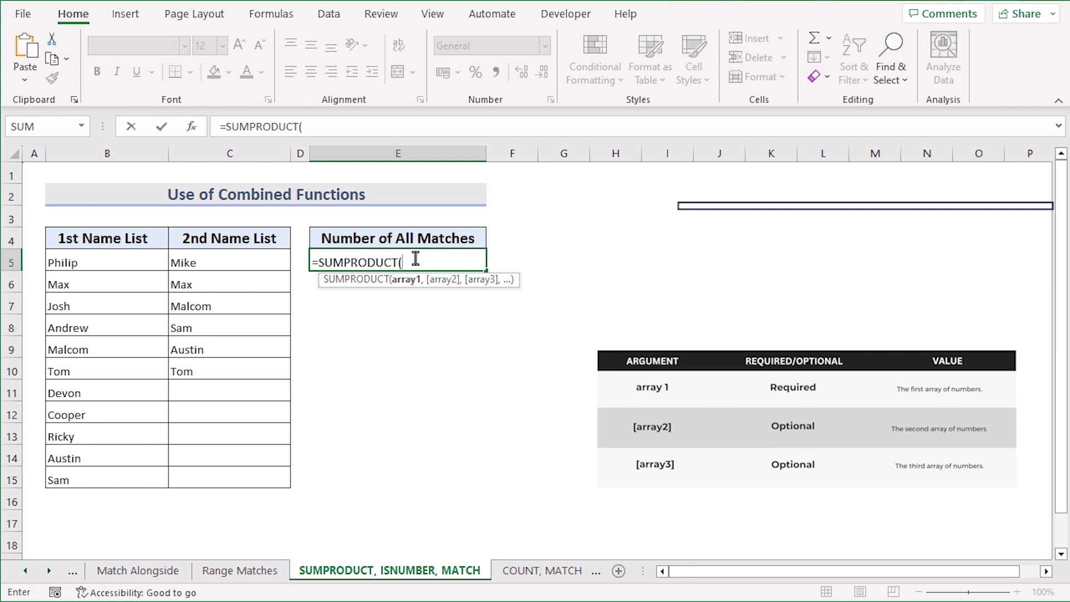
# - Add a double negative and nested ISNUMBER and MATCH functions, --(ISNUMBER(MATCH(, as the SUMPRODUCT array in E5
pyautogui.write('-')
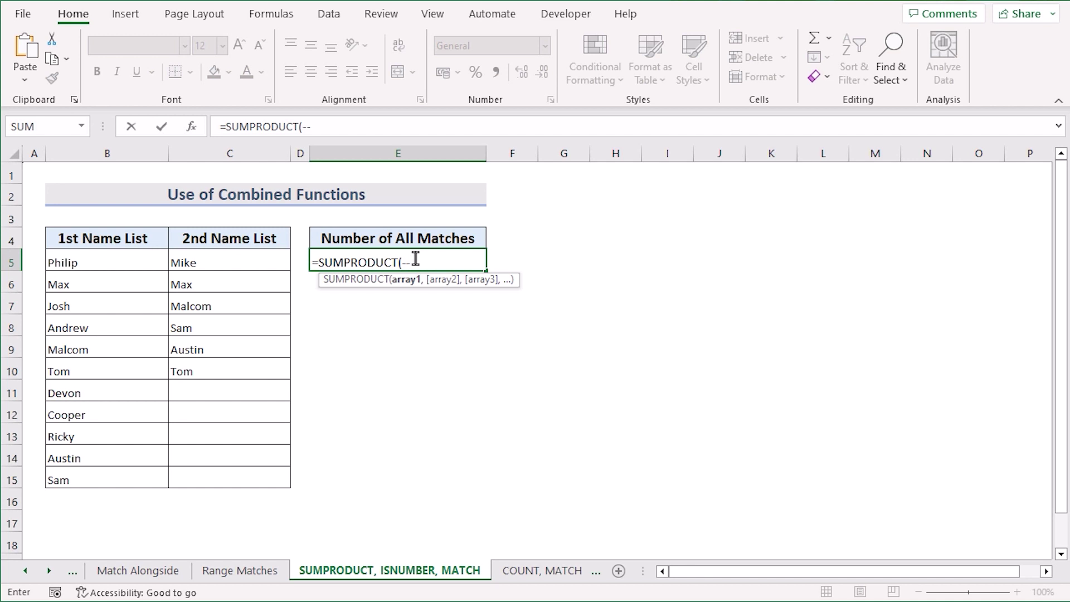
pyautogui.write('-(IS')
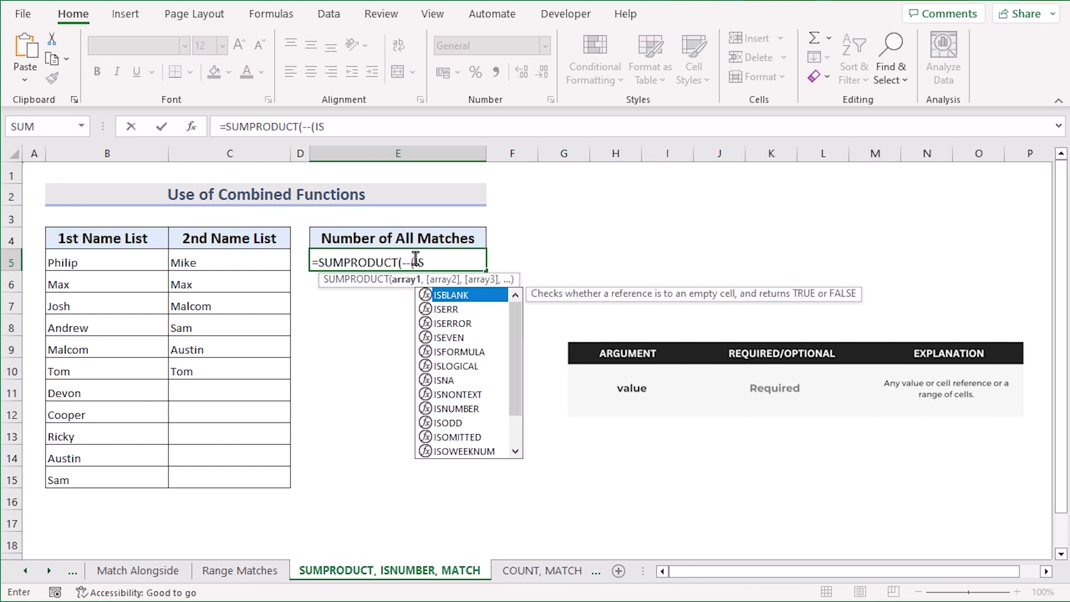
pyautogui.write('NUM')
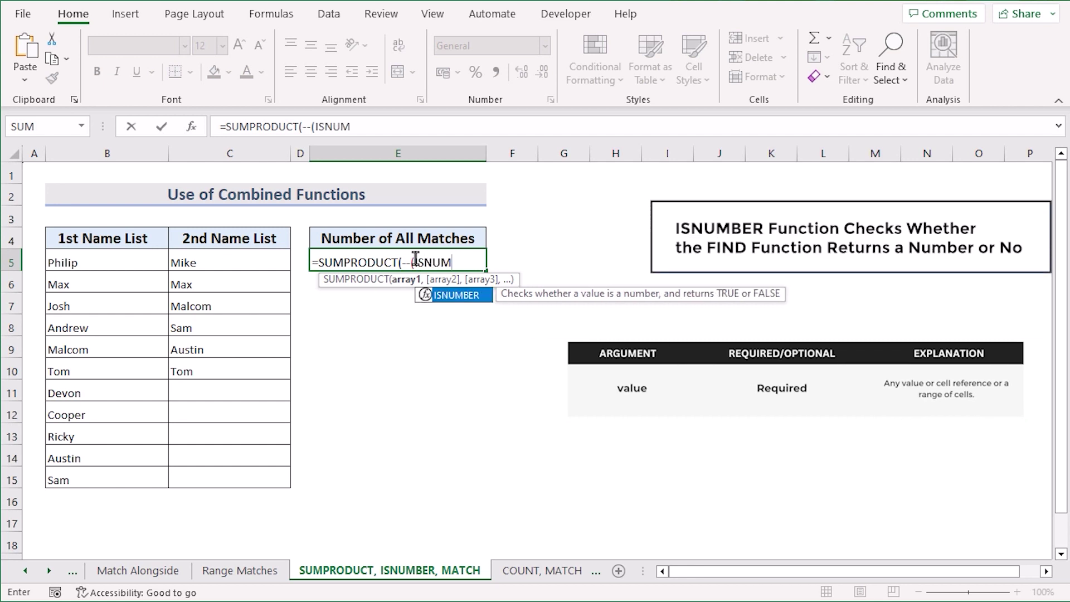
pyautogui.write('BER(')
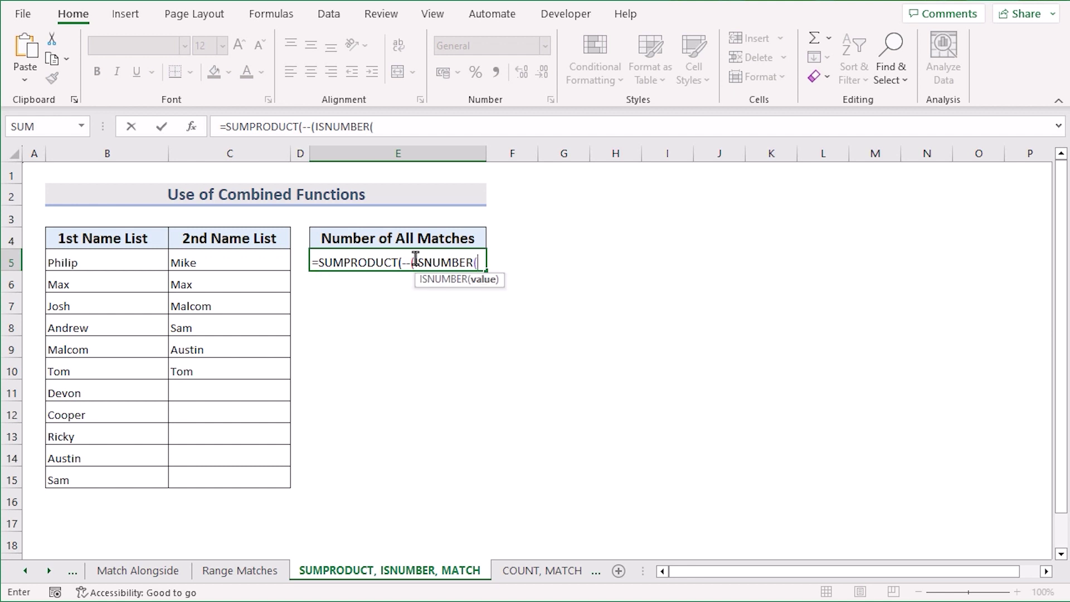
pyautogui.write('M')
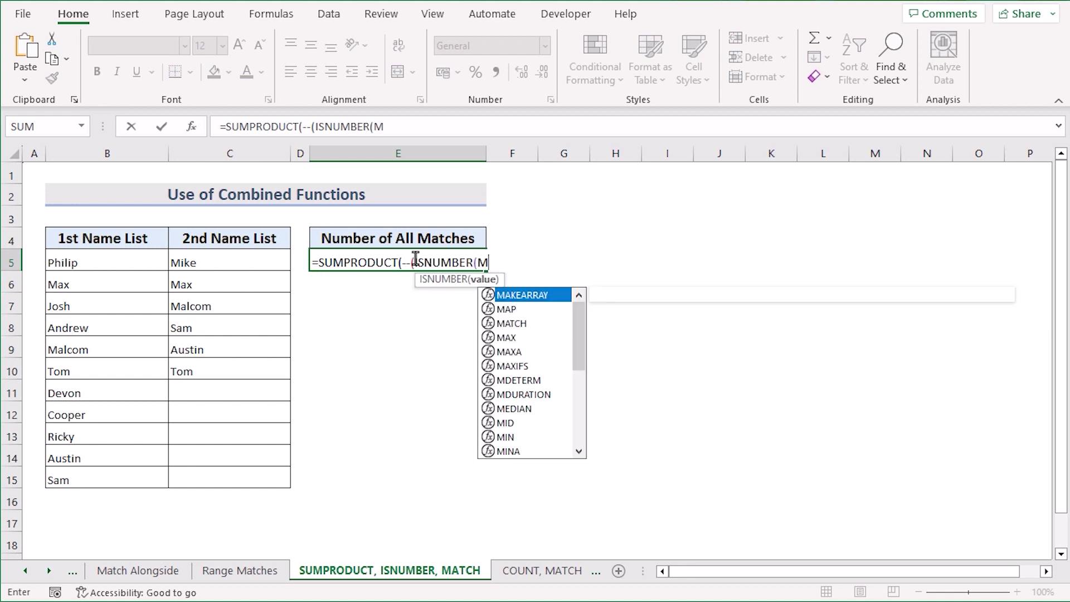
pyautogui.write('ATCH')
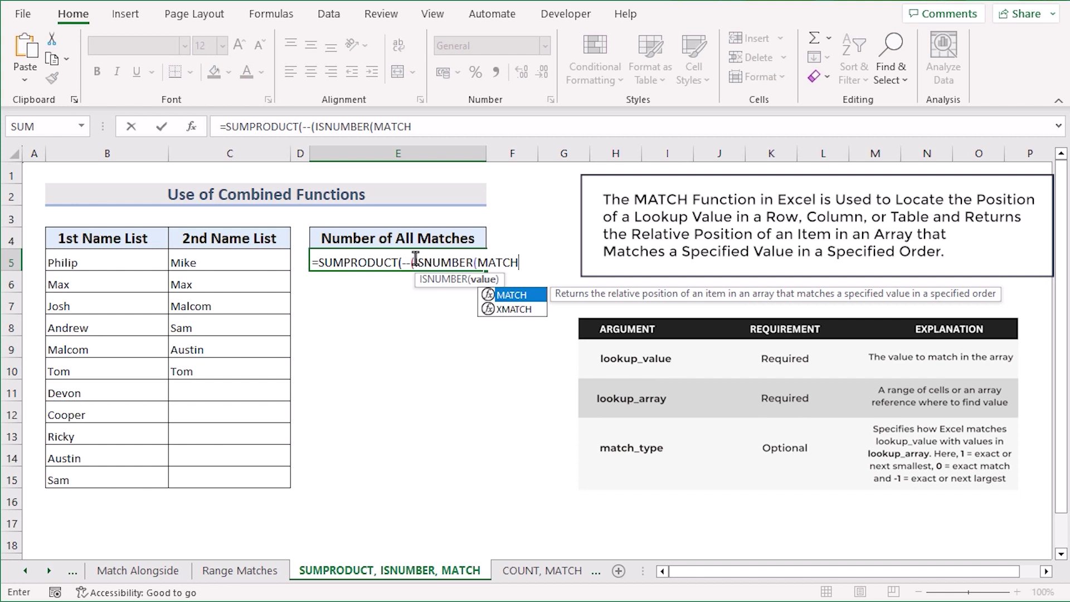
pyautogui.write('(')
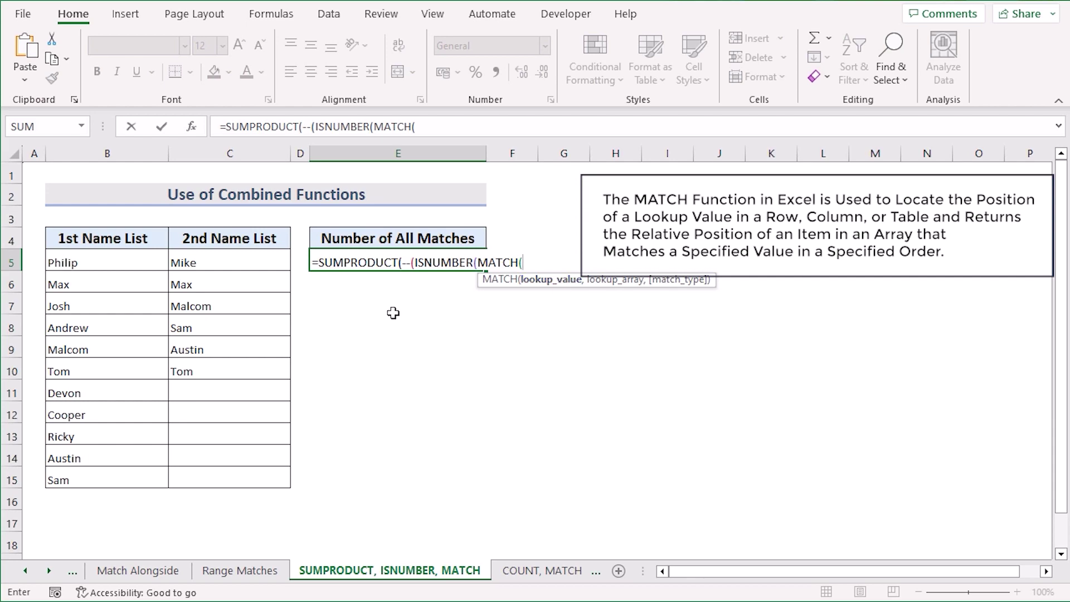
# - Complete the E5 formula with MATCH lookup value C5:C15, lookup array B5:B15 and exact match type 0
pyautogui.click(221, 264)
pyautogui.moveTo(221, 263); pyautogui.dragTo(223, 482)
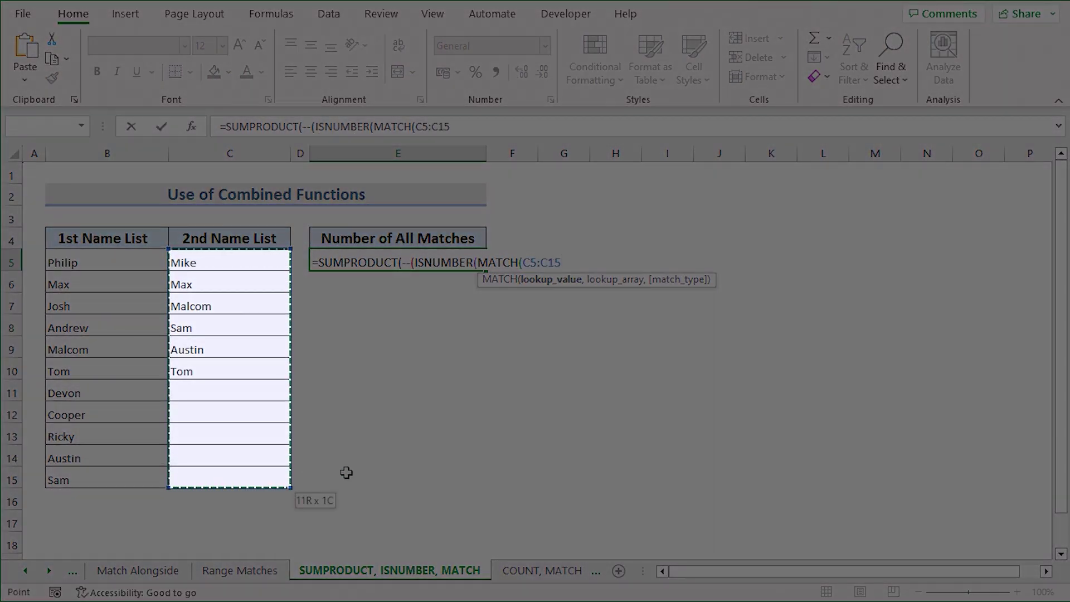
pyautogui.write(',')
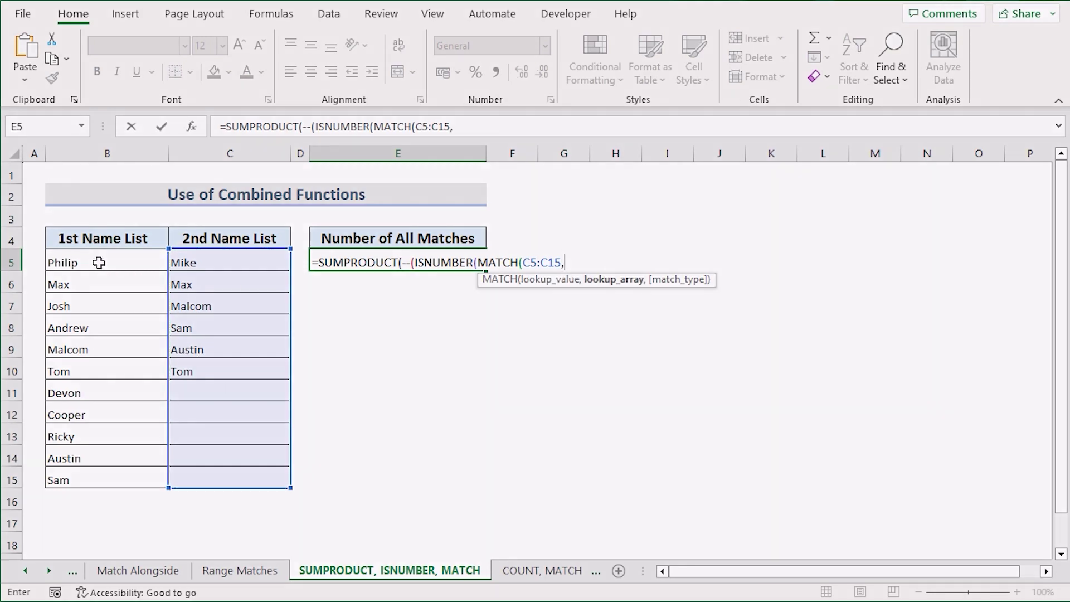
pyautogui.click(100, 265)
pyautogui.moveTo(100, 480); pyautogui.dragTo(98, 478)
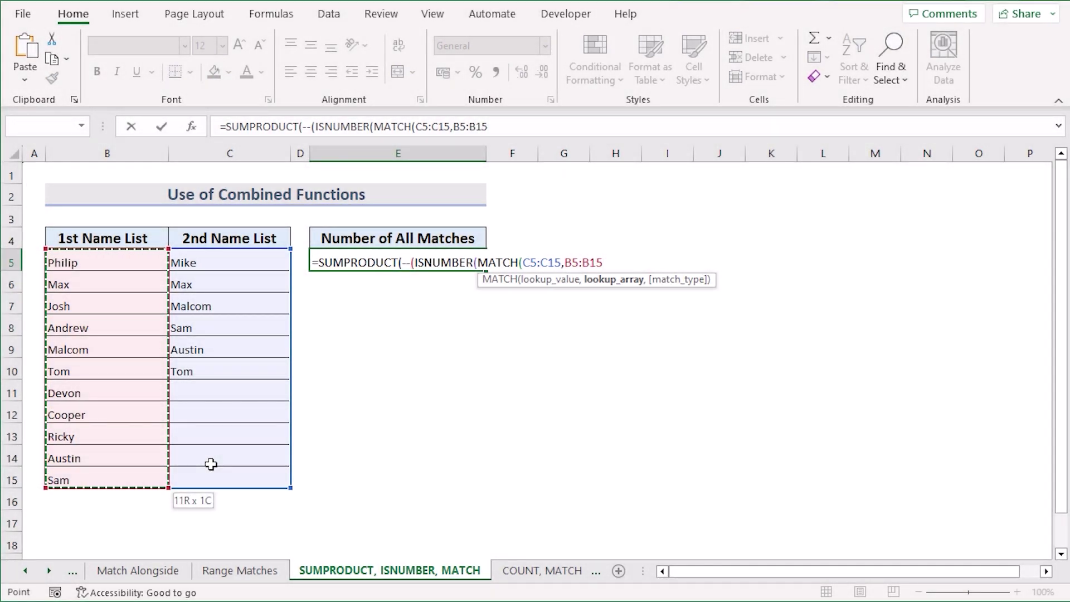
pyautogui.write(',')
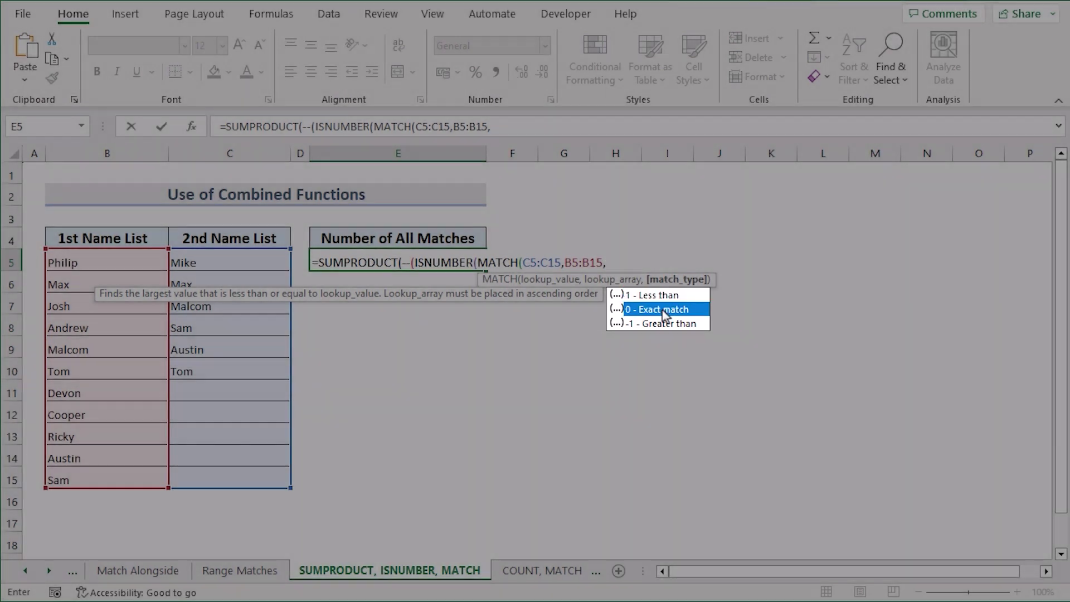
pyautogui.doubleClick(666, 310)
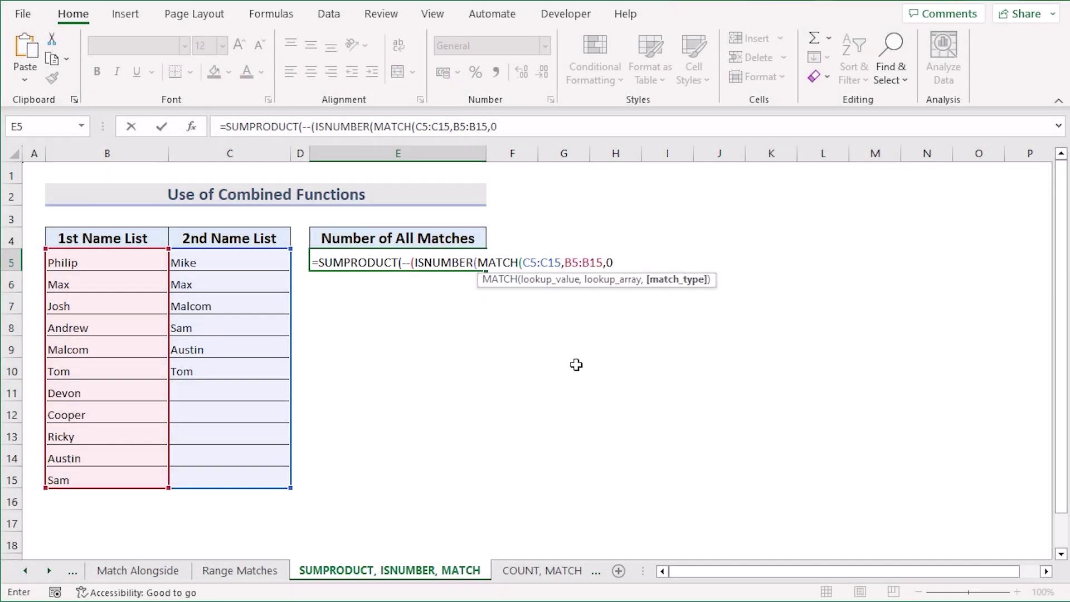
pyautogui.write(')))')
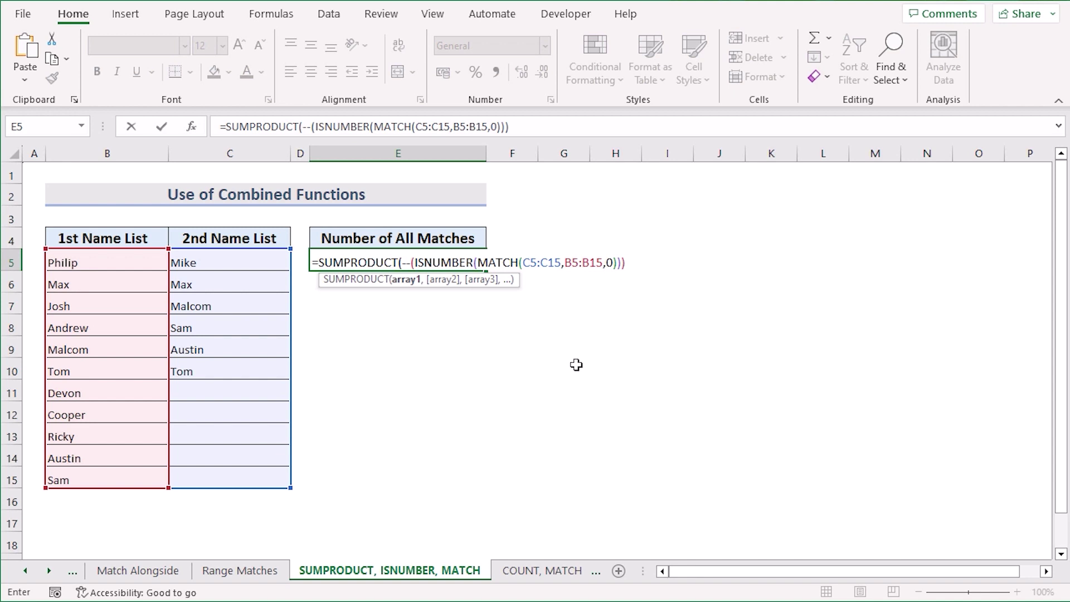
pyautogui.press('Return')
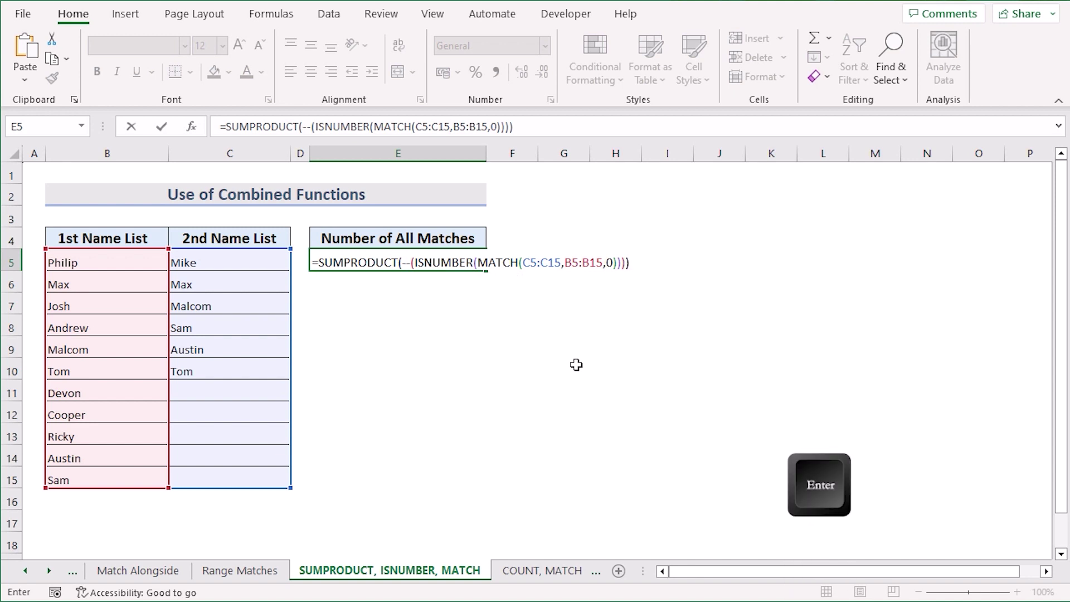
pyautogui.click(430, 262)
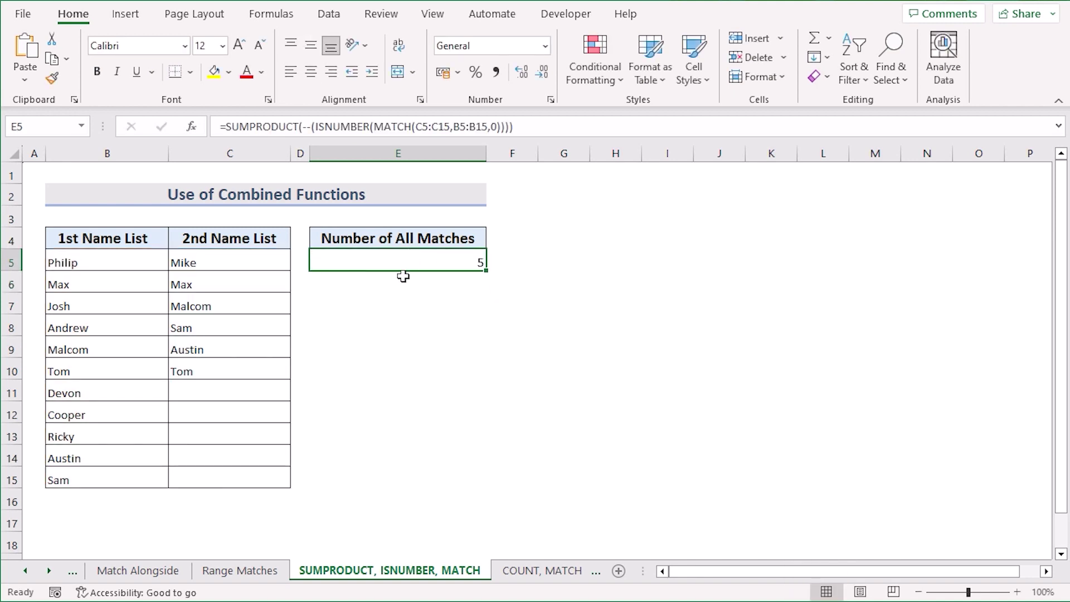
# - Mark the names occurring in both lists of the combined-functions table, B5:C15, with a Duplicate Values rule in Light Red Fill with Dark Red Text
pyautogui.moveTo(82, 266); pyautogui.dragTo(236, 483)
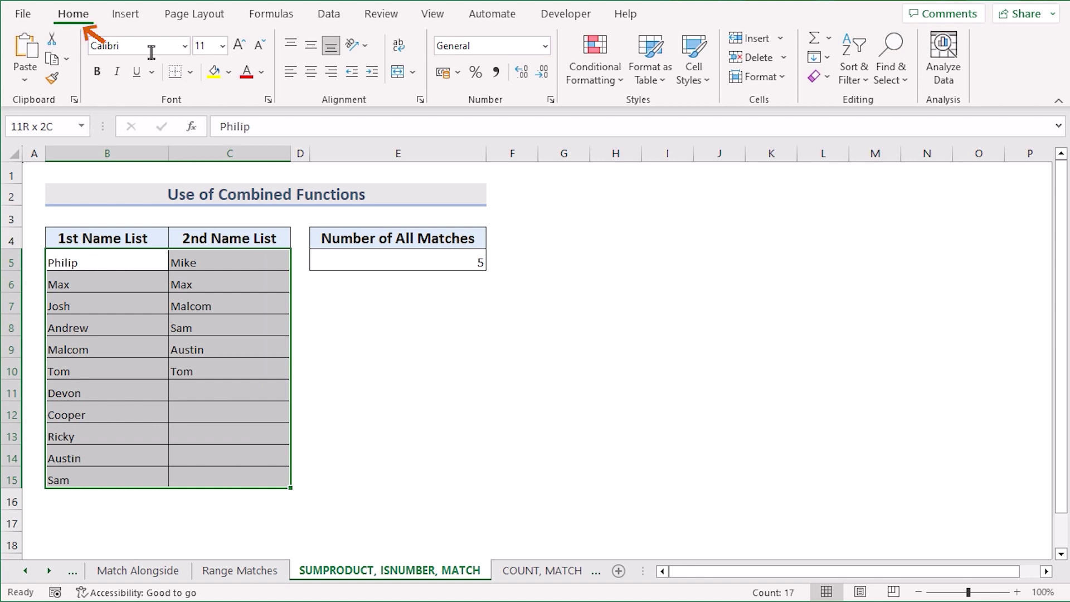
pyautogui.click(619, 81)
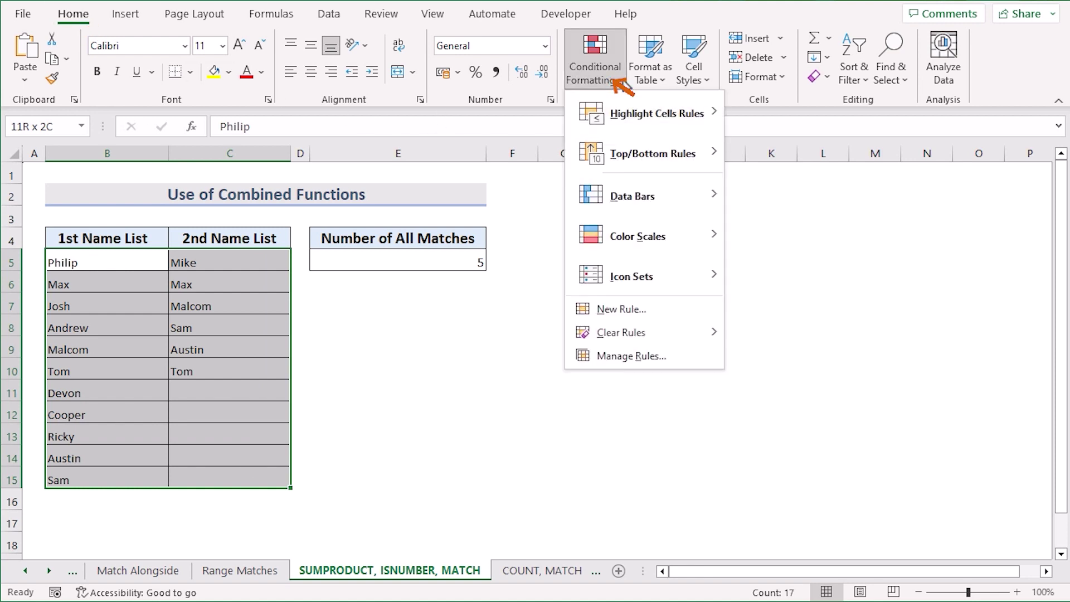
pyautogui.click(627, 113)
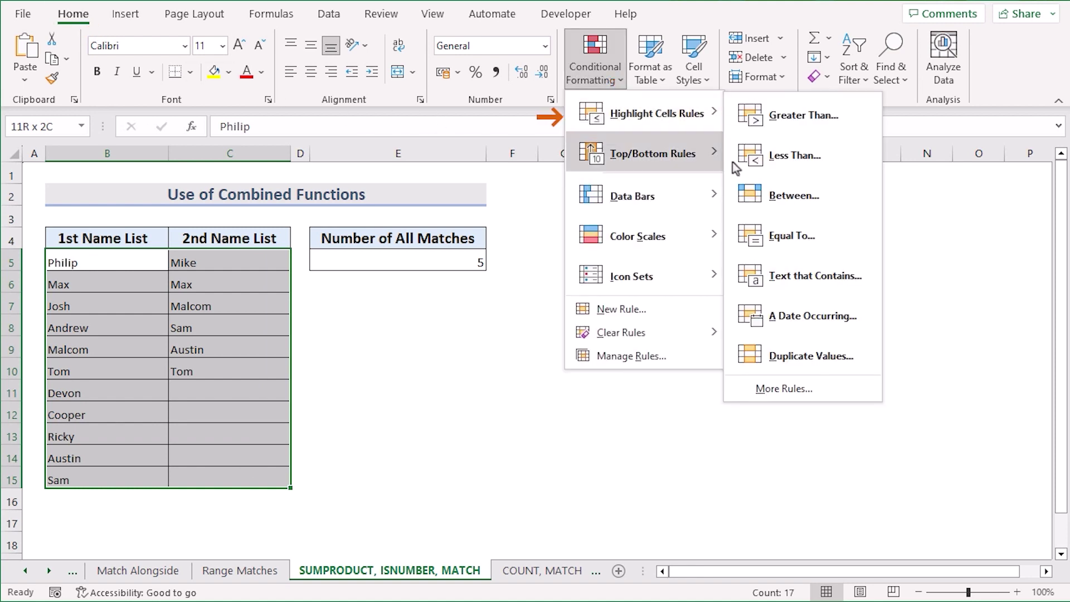
pyautogui.click(841, 360)
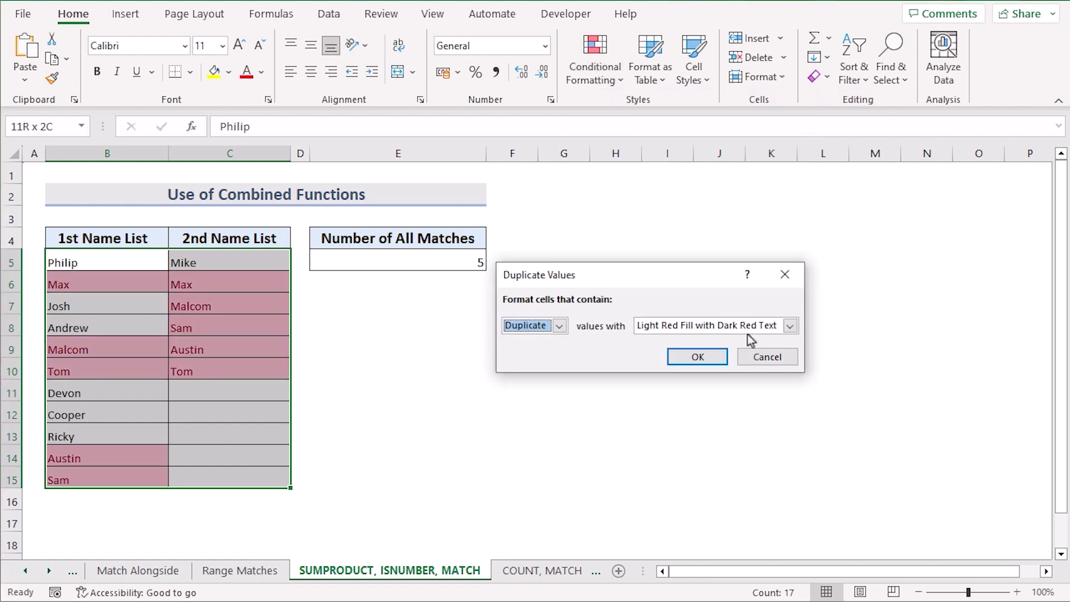
pyautogui.click(717, 362)
# - Check the highlighted duplicate names in the 1st Name List against the match count in E5 of the combined-functions table
pyautogui.click(117, 283)
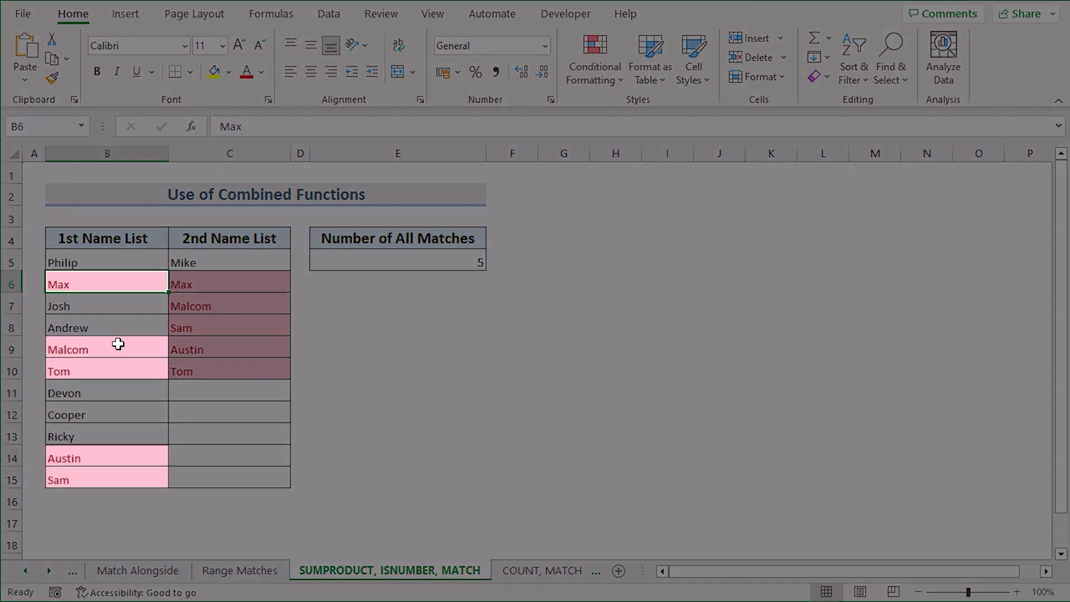
pyautogui.click(121, 350)
pyautogui.click(115, 373)
pyautogui.click(119, 456)
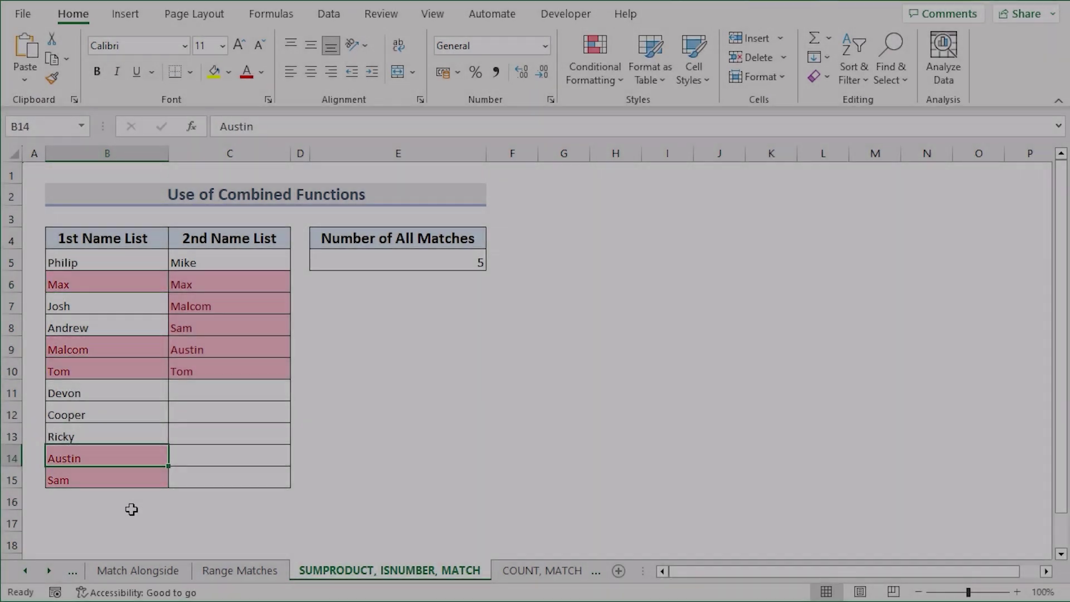
pyautogui.click(423, 266)
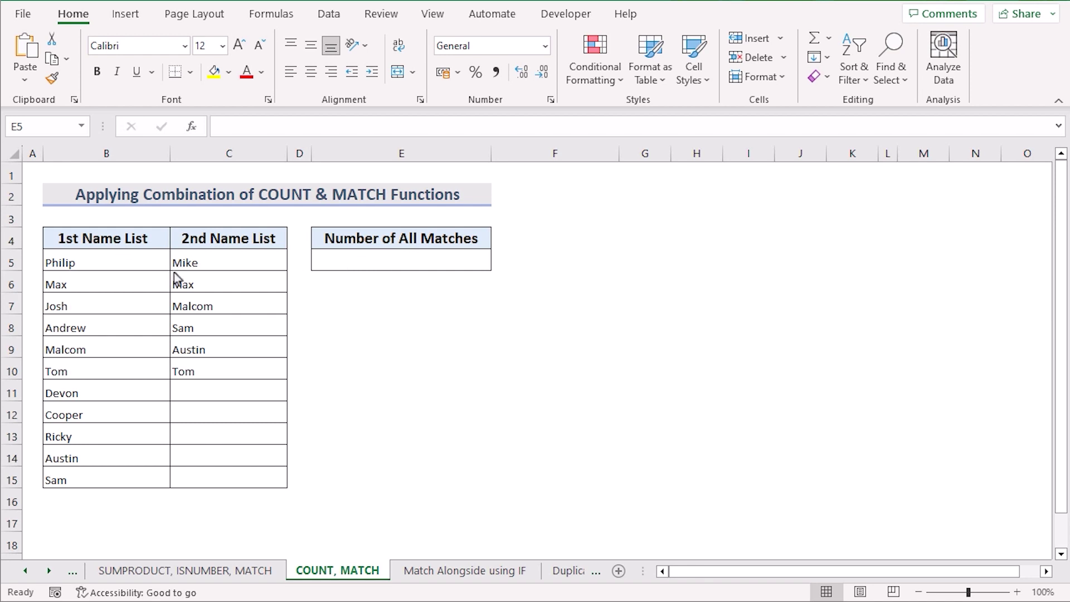
# - Begin a COUNT formula with a nested MATCH function, =COUNT(MATCH(, in cell E5 of the COUNT, MATCH sheet
pyautogui.click(379, 260)
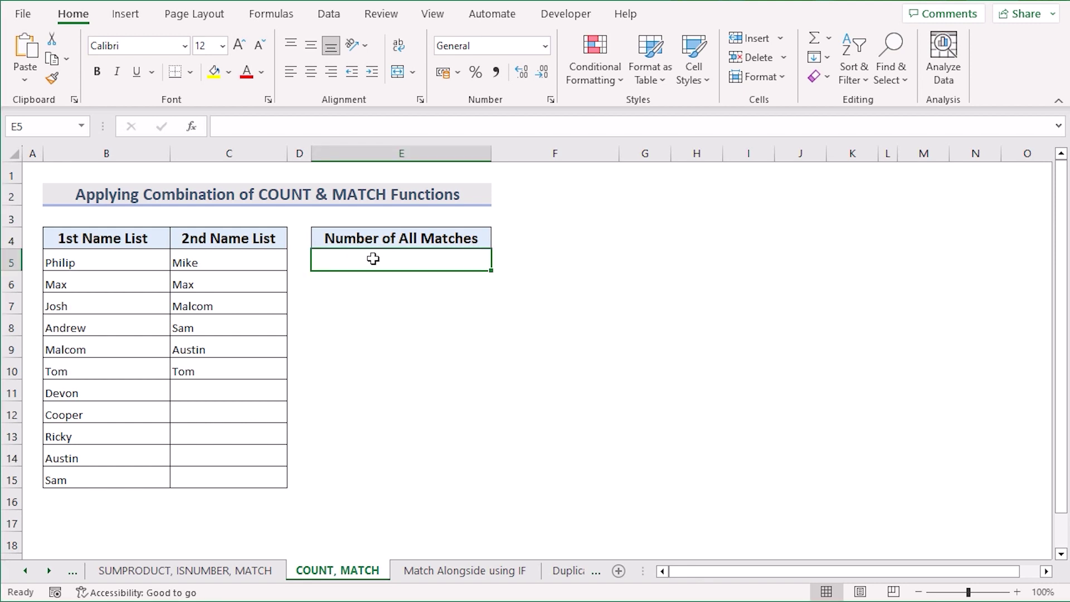
pyautogui.doubleClick(373, 258)
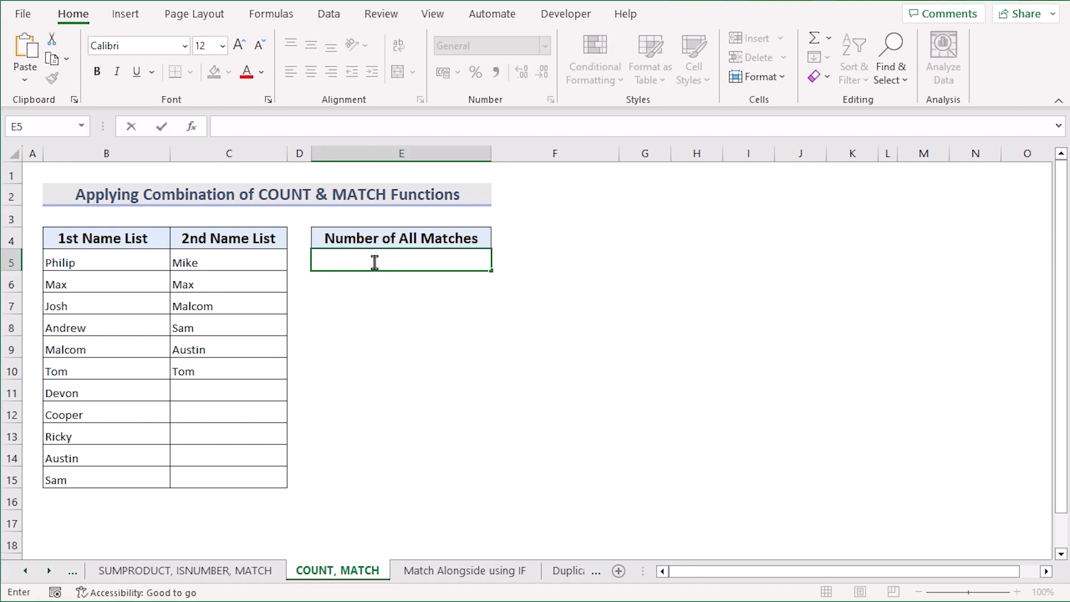
pyautogui.write('=')
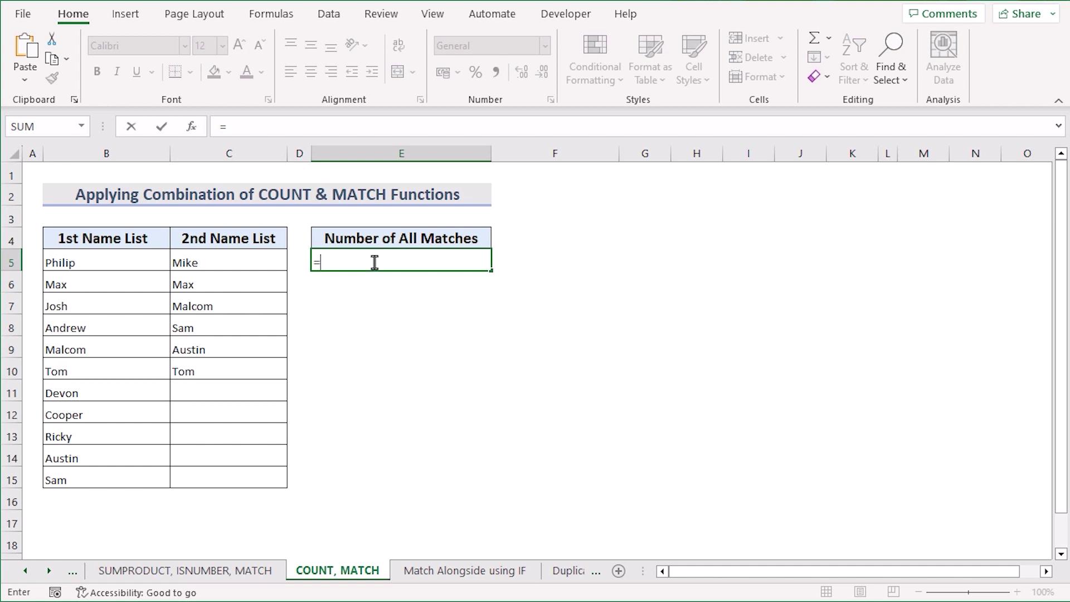
pyautogui.write('COUN')
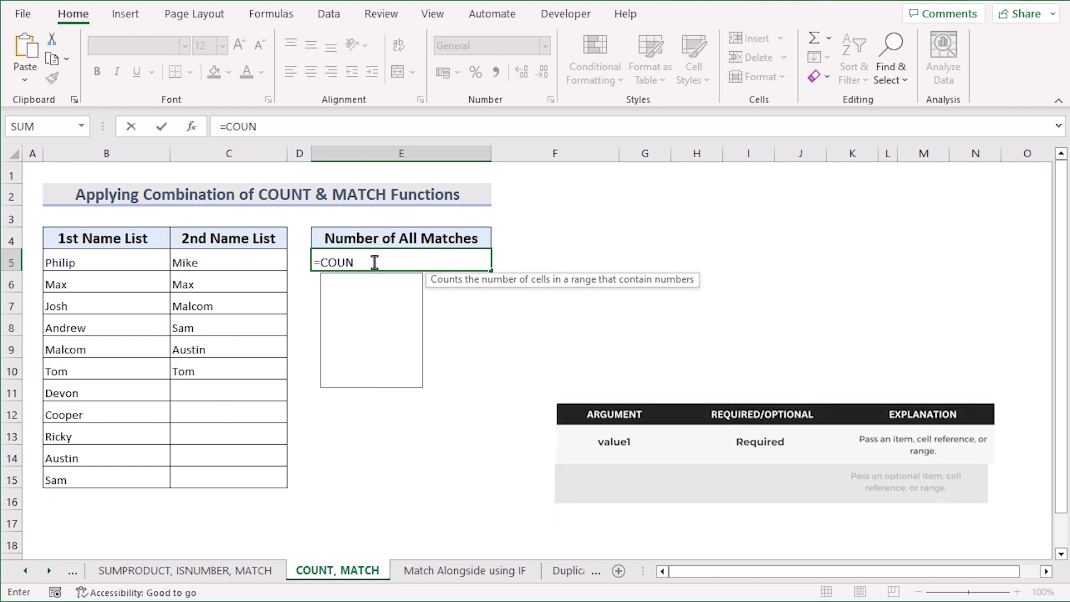
pyautogui.write('T')
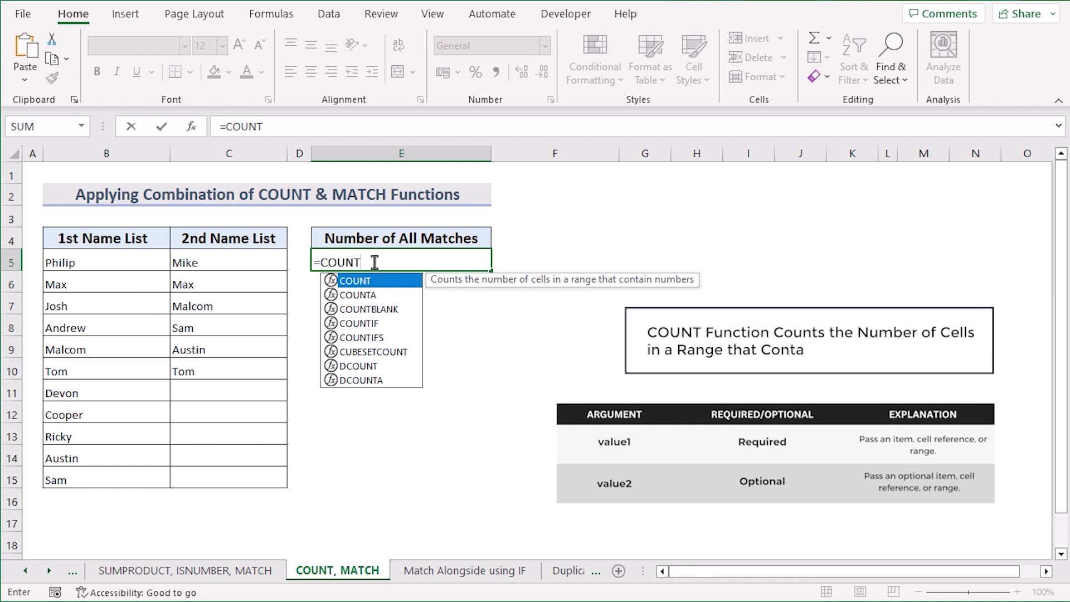
pyautogui.write('(')
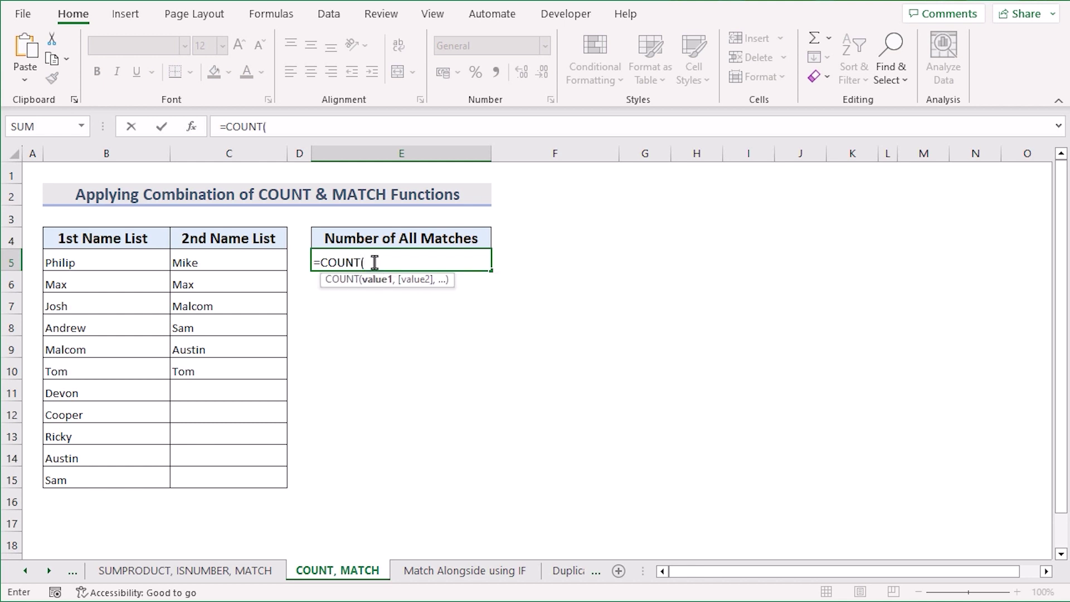
pyautogui.write('MATCH')
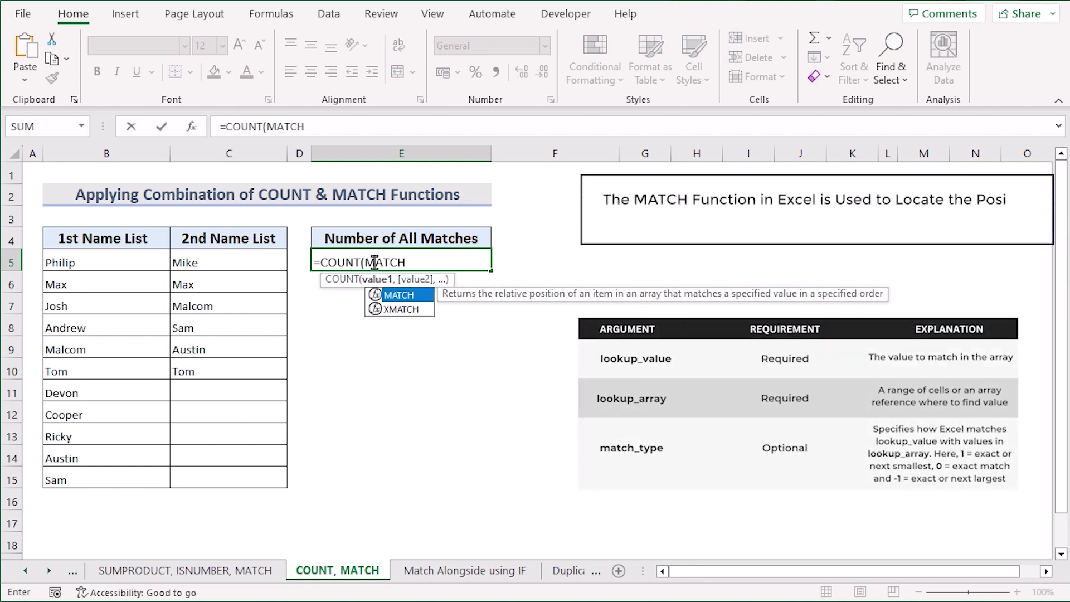
pyautogui.write('(')
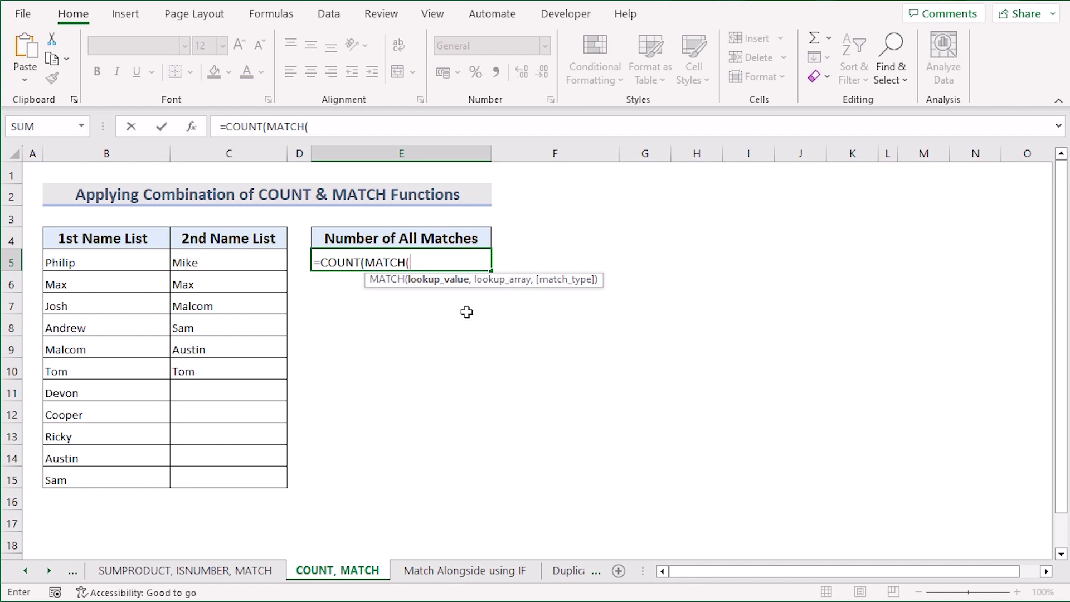
# - Complete the E5 formula with MATCH lookup value C5:C15, lookup array B5:B15 and exact match type 0
pyautogui.click(234, 262)
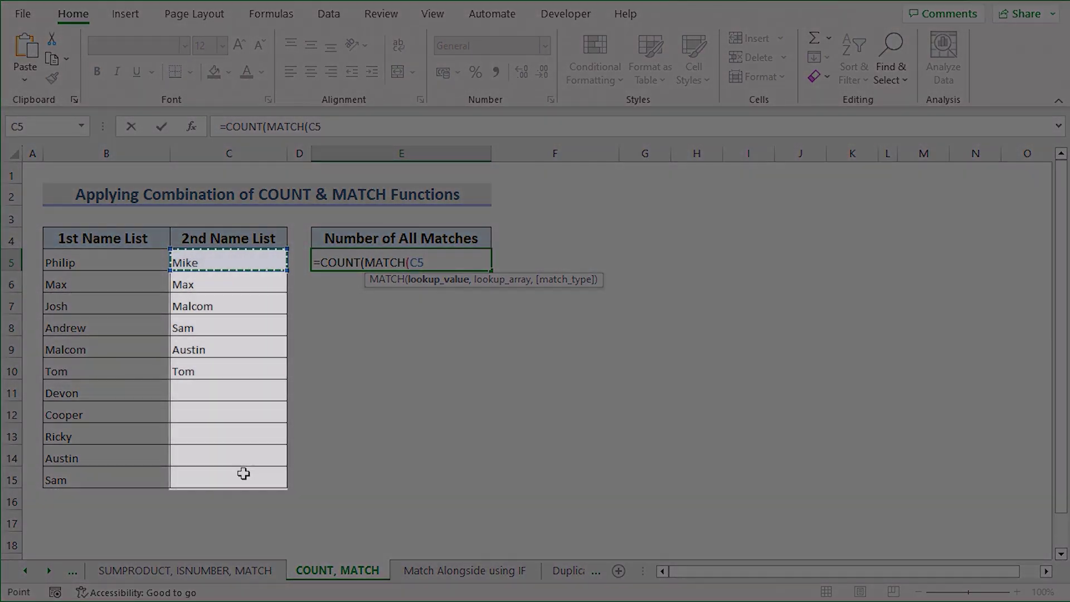
pyautogui.moveTo(244, 473); pyautogui.dragTo(280, 472)
pyautogui.write(',')
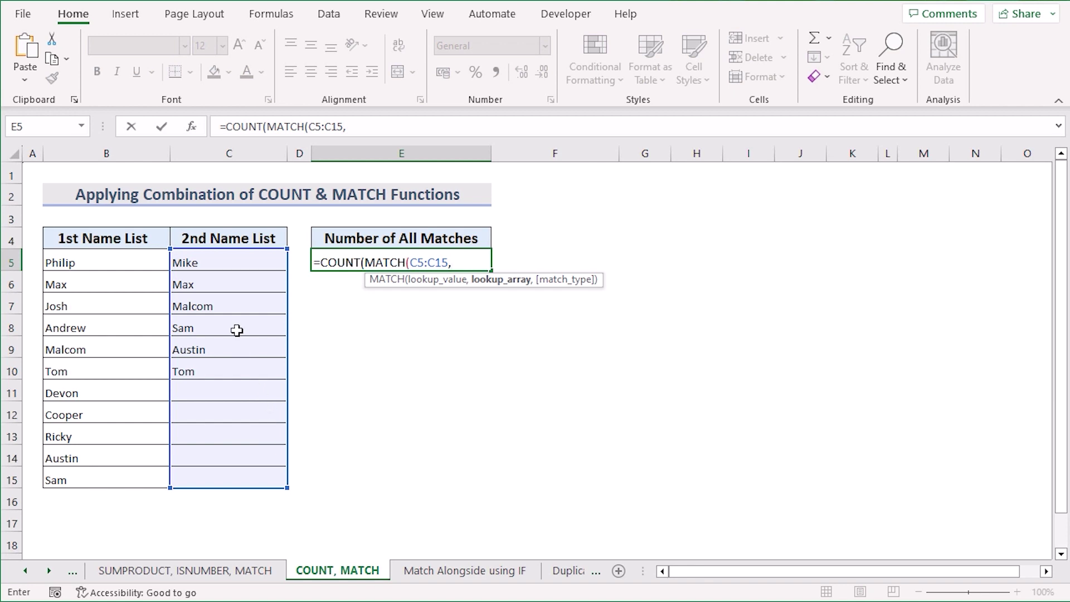
pyautogui.click(102, 265)
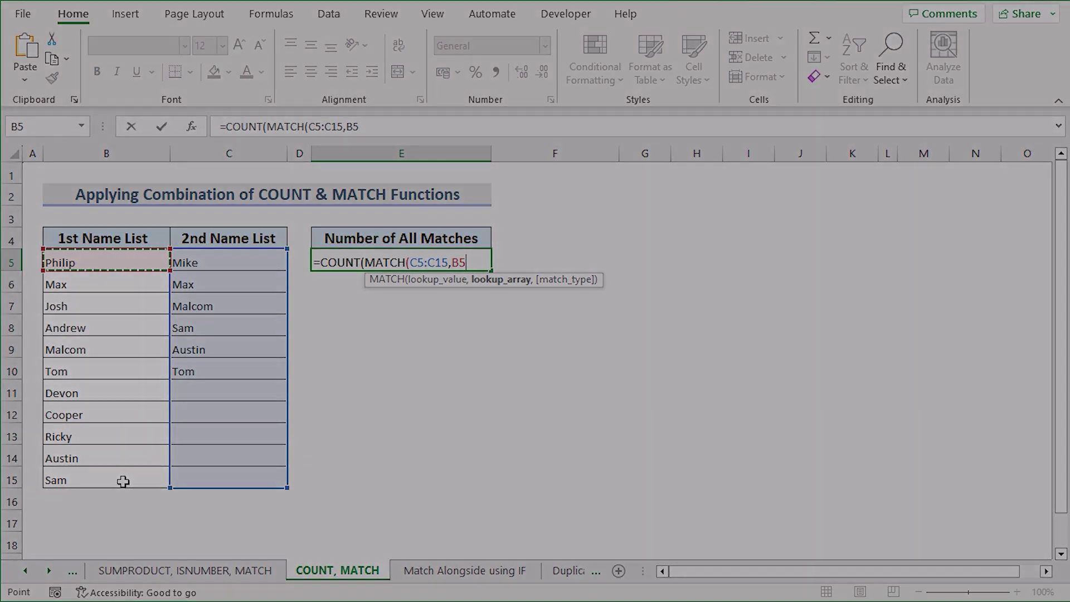
pyautogui.keyDown('shift'); pyautogui.click(123, 483); pyautogui.keyUp('shift')
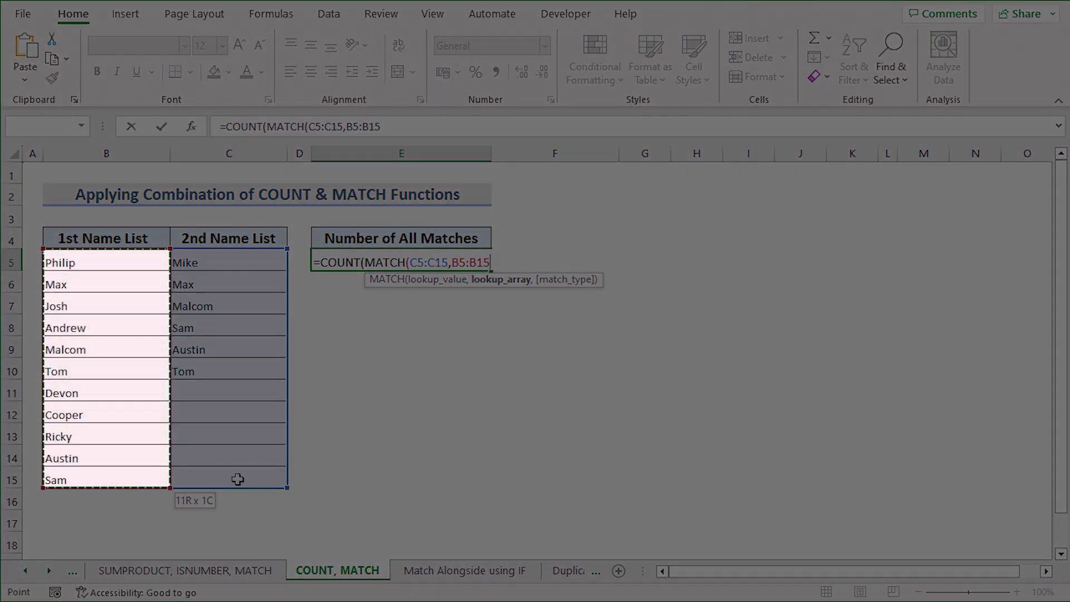
pyautogui.write(',')
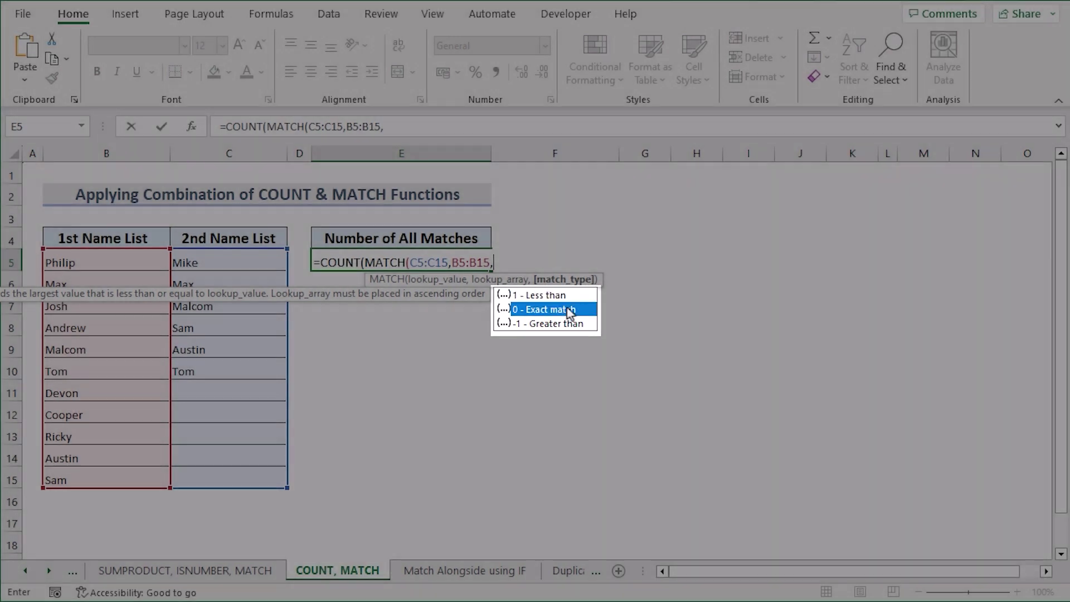
pyautogui.doubleClick(570, 313)
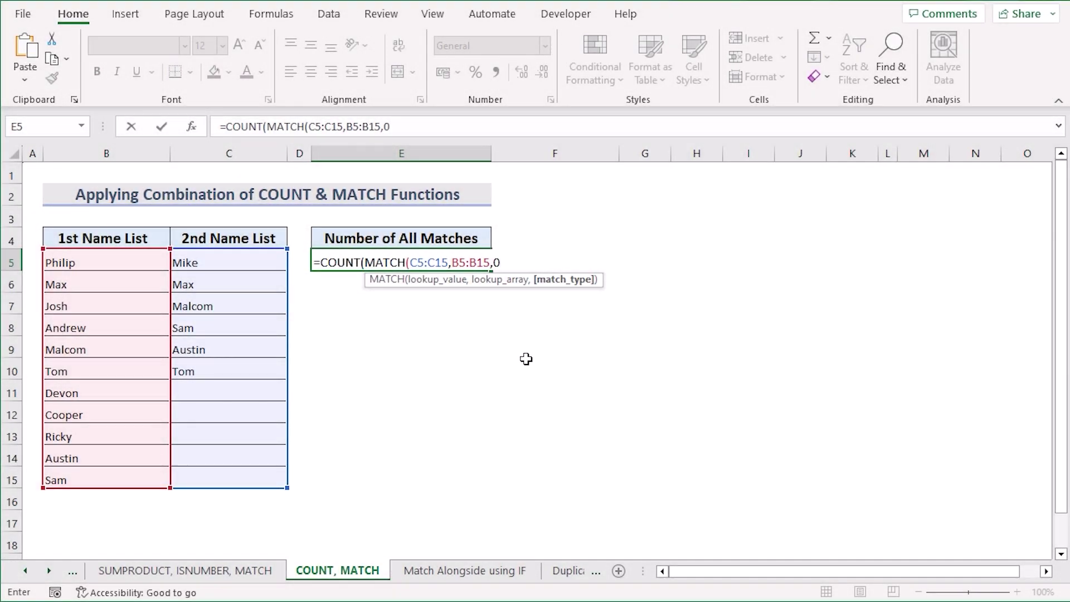
pyautogui.write('))')
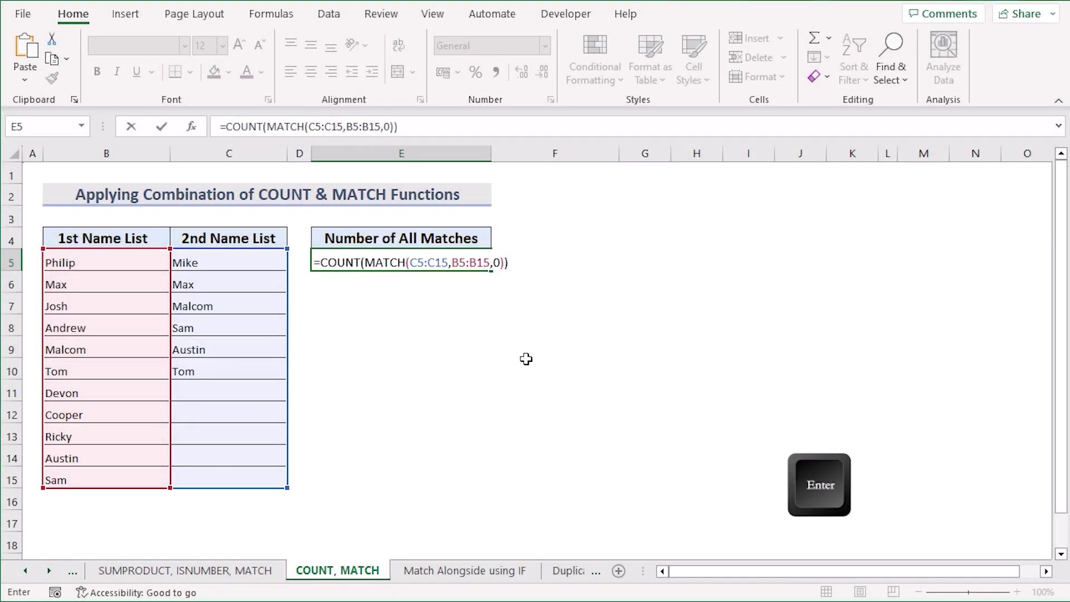
pyautogui.press('Return')
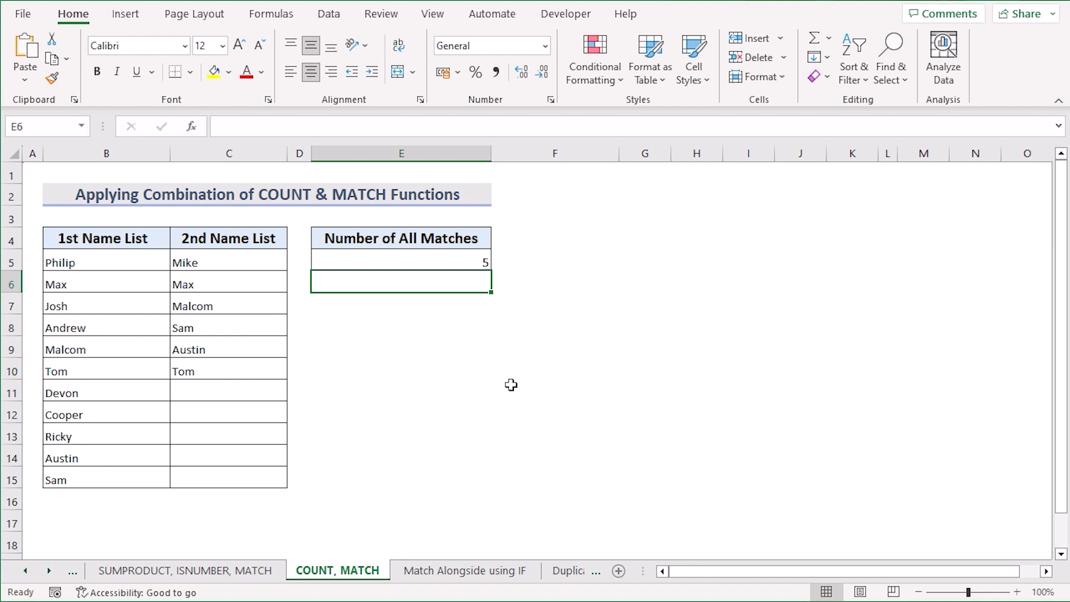
# - Examine the MATCH part and the whole COUNT expression of the E5 formula, leaving it unmodified
pyautogui.doubleClick(440, 266)
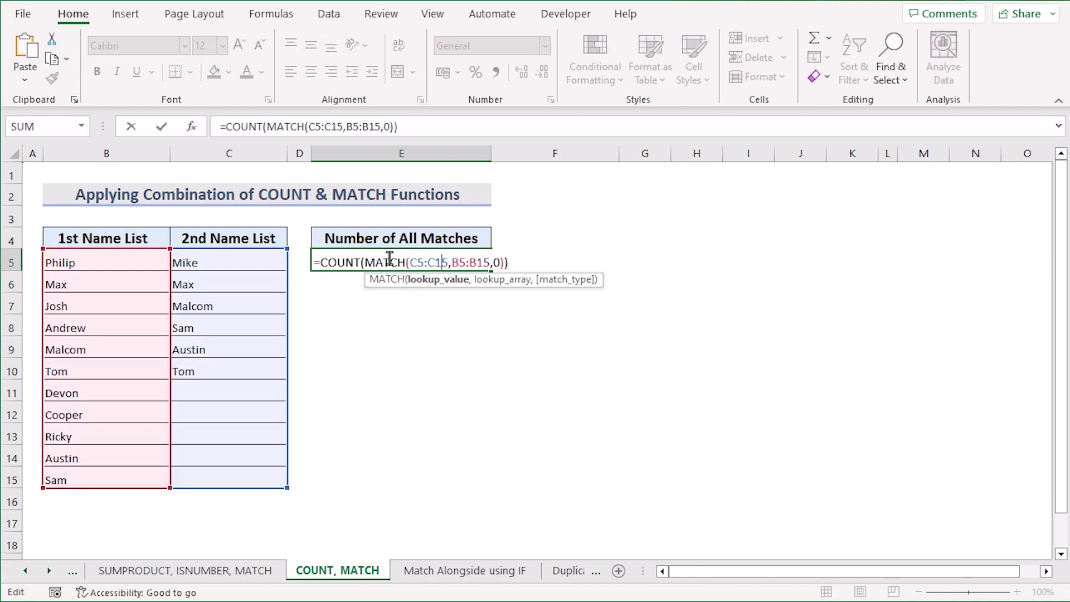
pyautogui.moveTo(361, 262); pyautogui.dragTo(511, 266)
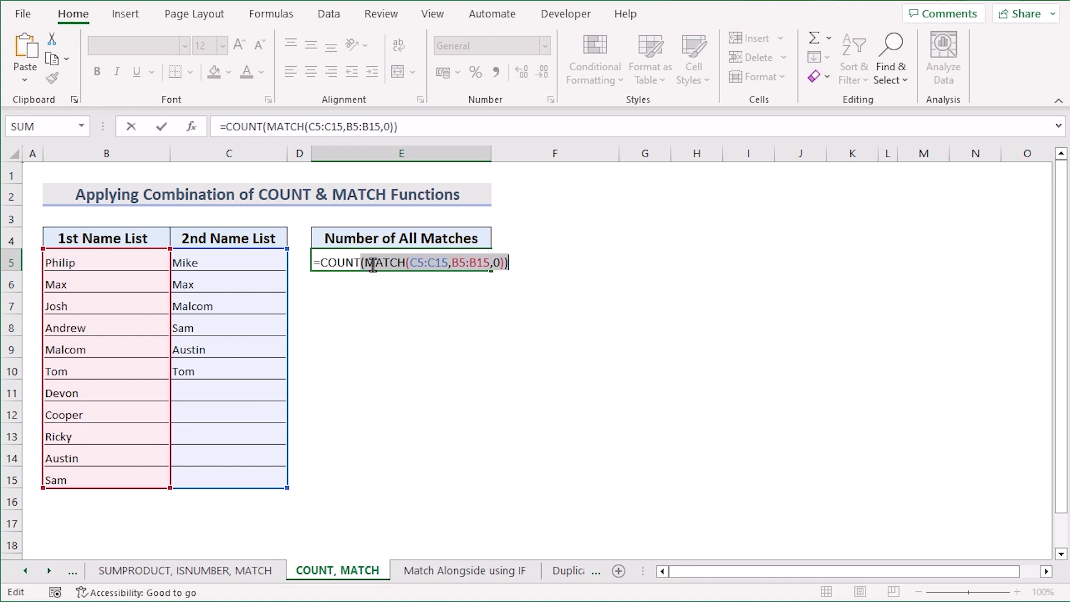
pyautogui.moveTo(320, 262); pyautogui.dragTo(511, 263)
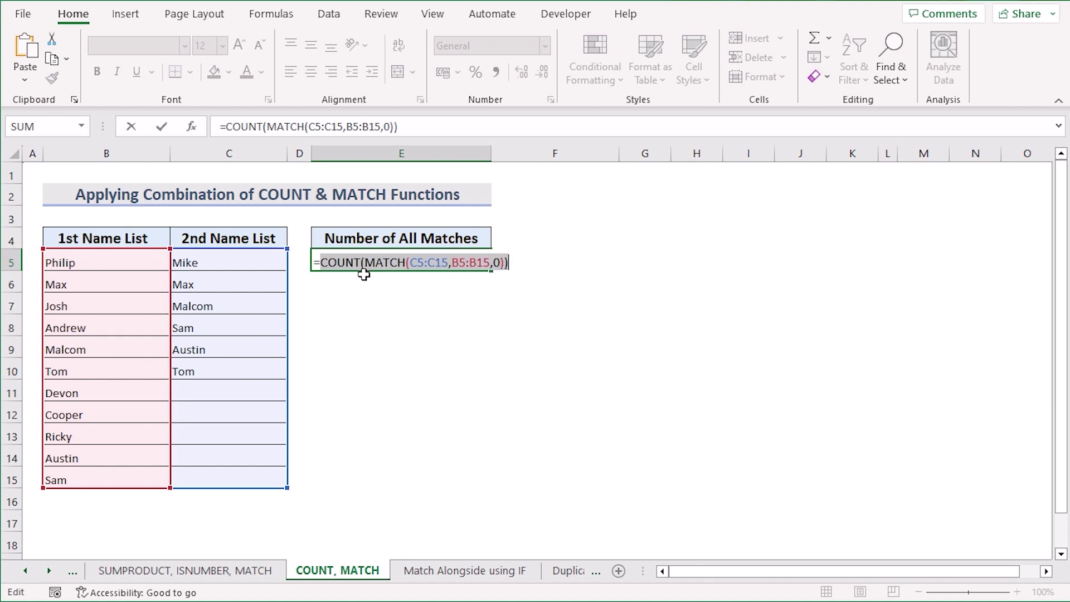
pyautogui.press('Return')
# - Mark the names occurring in both lists of B5:C15 on the COUNT, MATCH sheet with a Duplicate Values rule in Light Red Fill with Dark Red Text
pyautogui.click(118, 262)
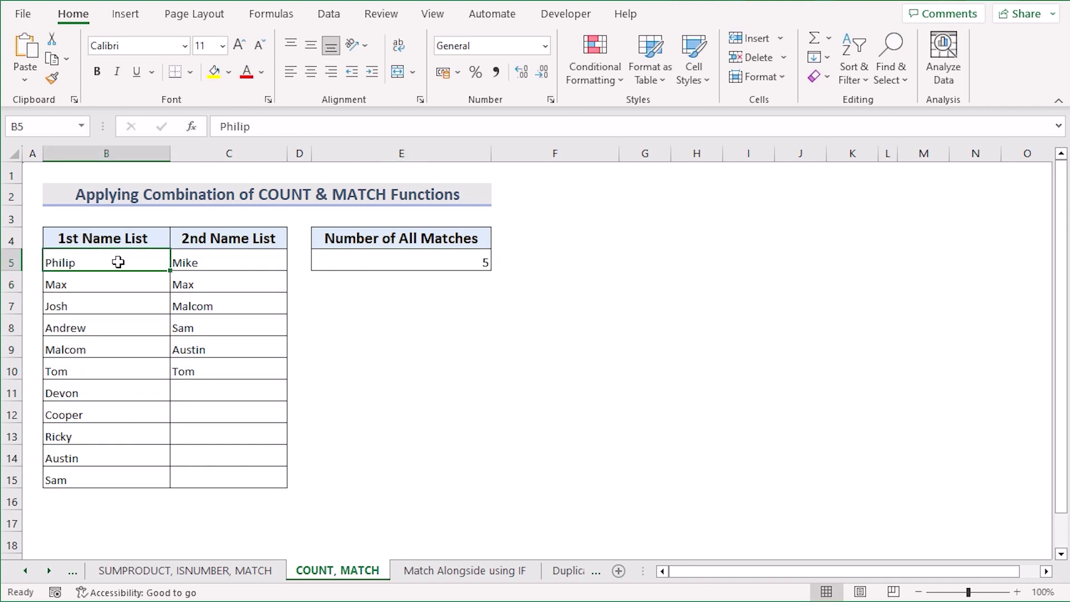
pyautogui.keyDown('shift'); pyautogui.click(217, 480); pyautogui.keyUp('shift')
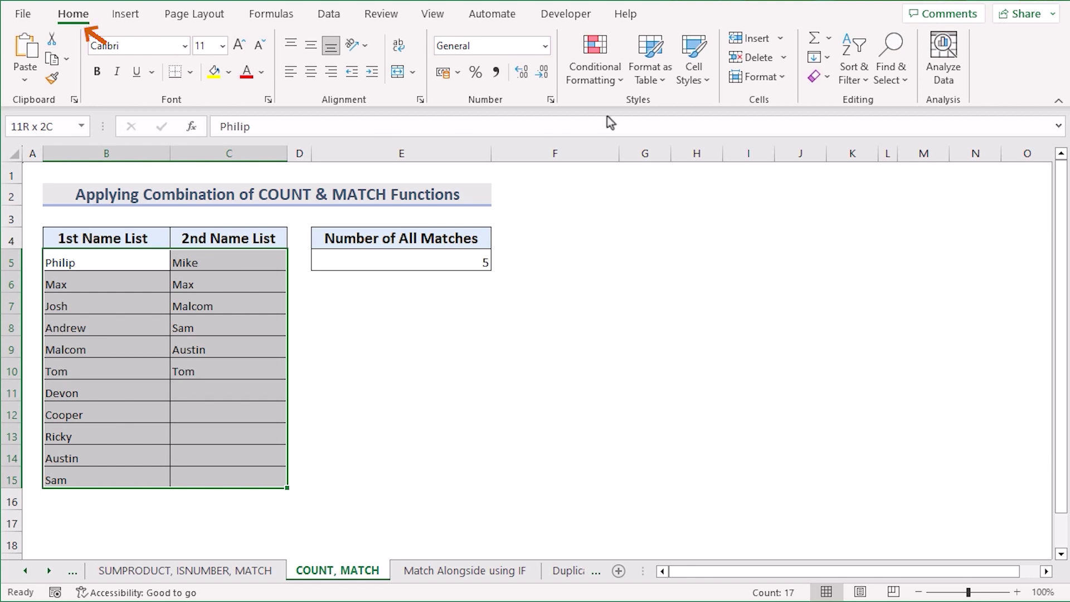
pyautogui.click(595, 70)
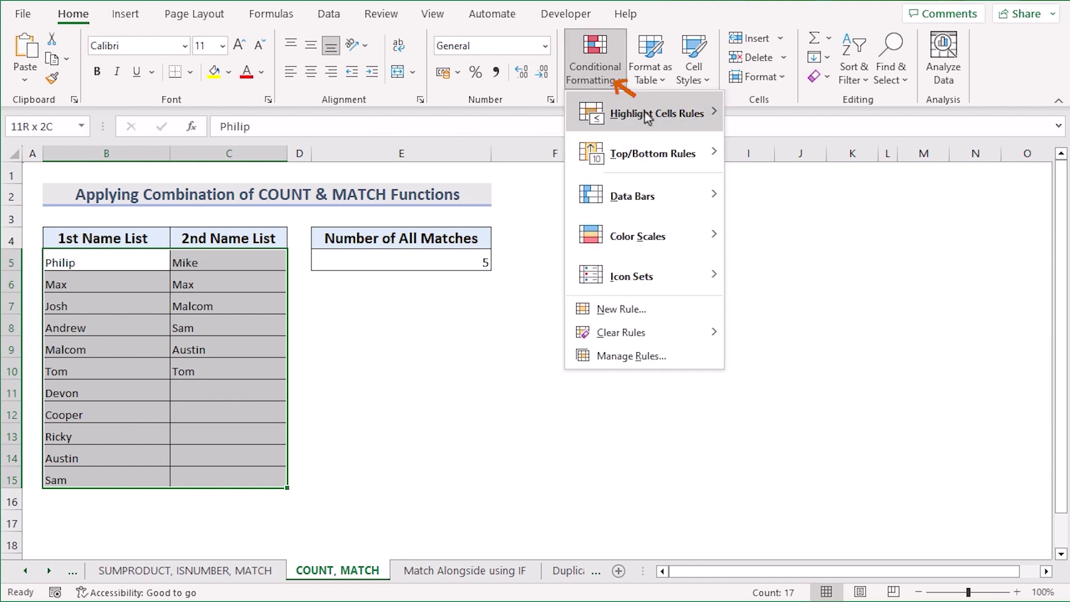
pyautogui.moveTo(647, 118)
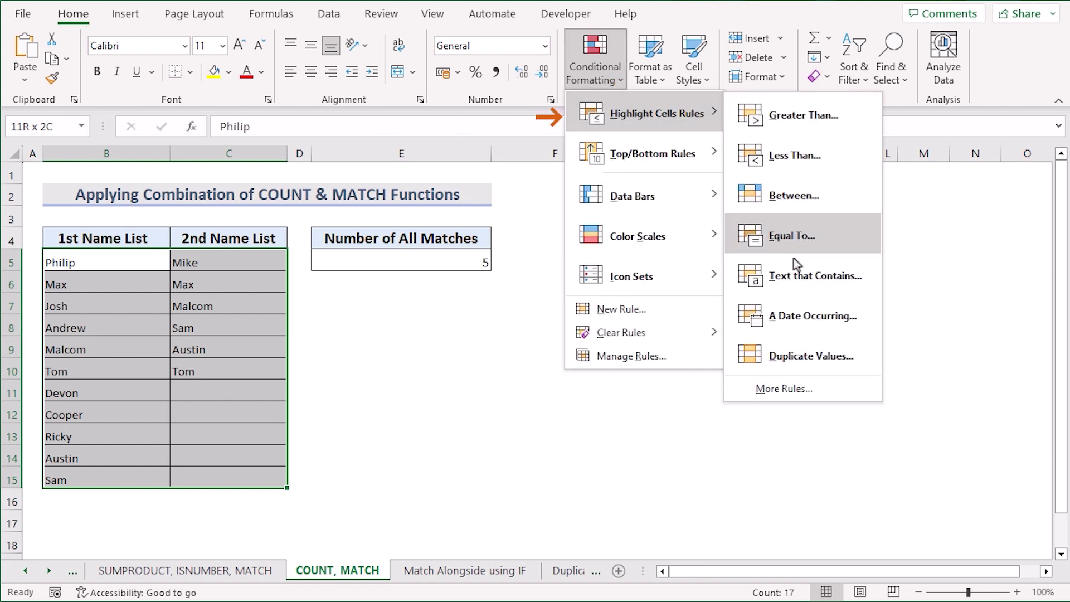
pyautogui.click(848, 364)
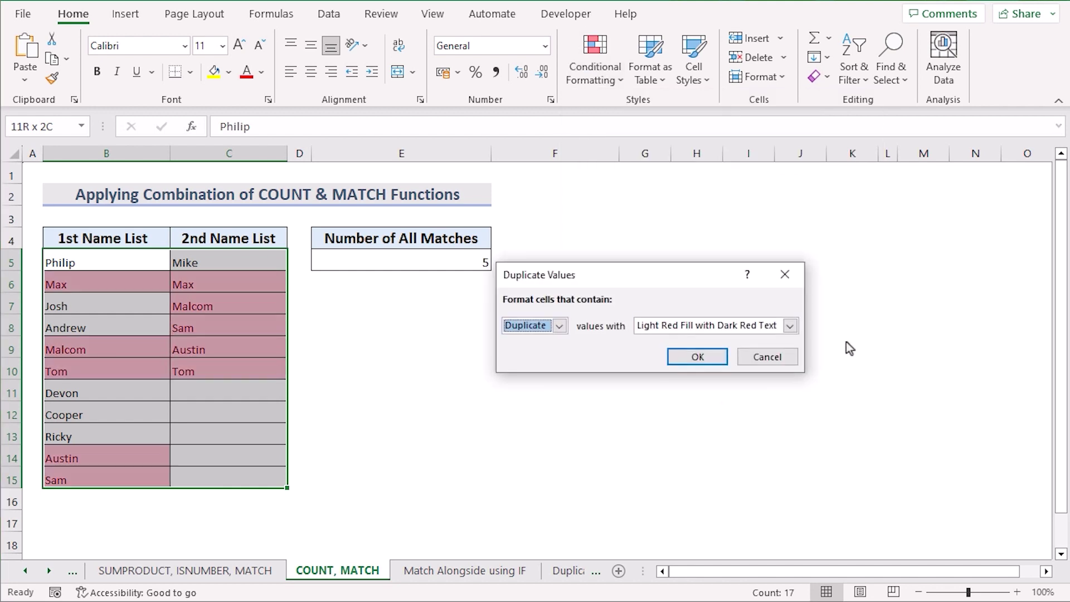
pyautogui.click(698, 357)
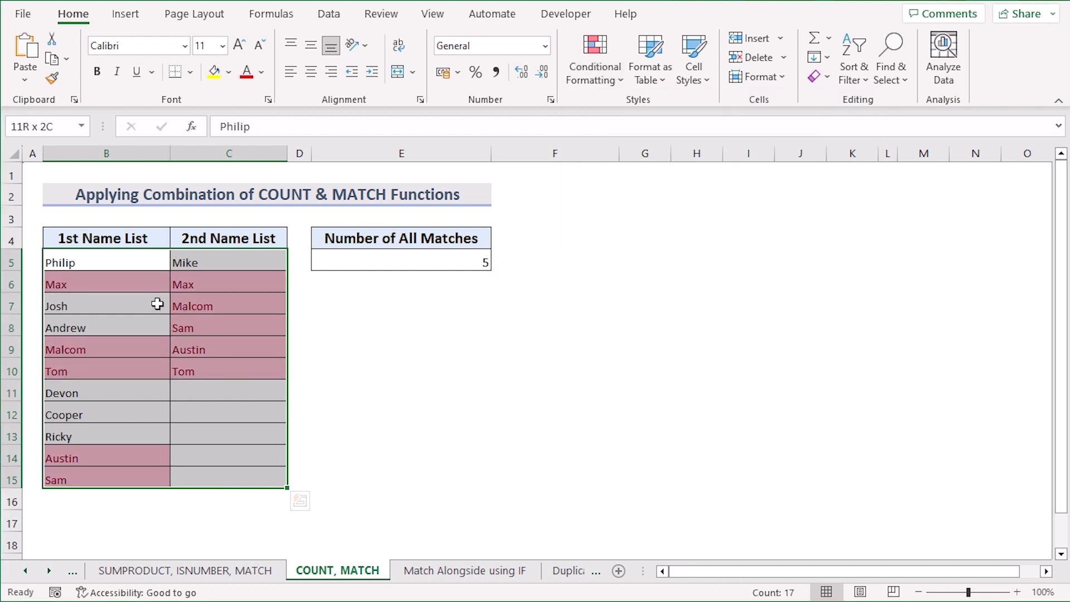
# - Compare the highlighted names in the 1st Name List with the COUNT and MATCH result in E5
pyautogui.click(94, 283)
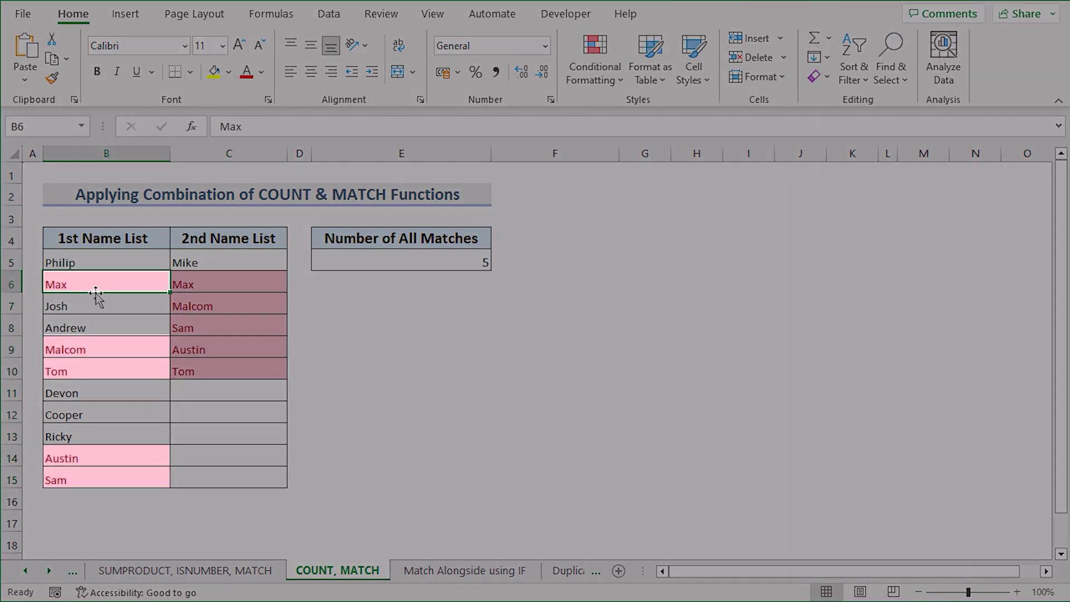
pyautogui.click(119, 351)
pyautogui.click(120, 370)
pyautogui.click(124, 452)
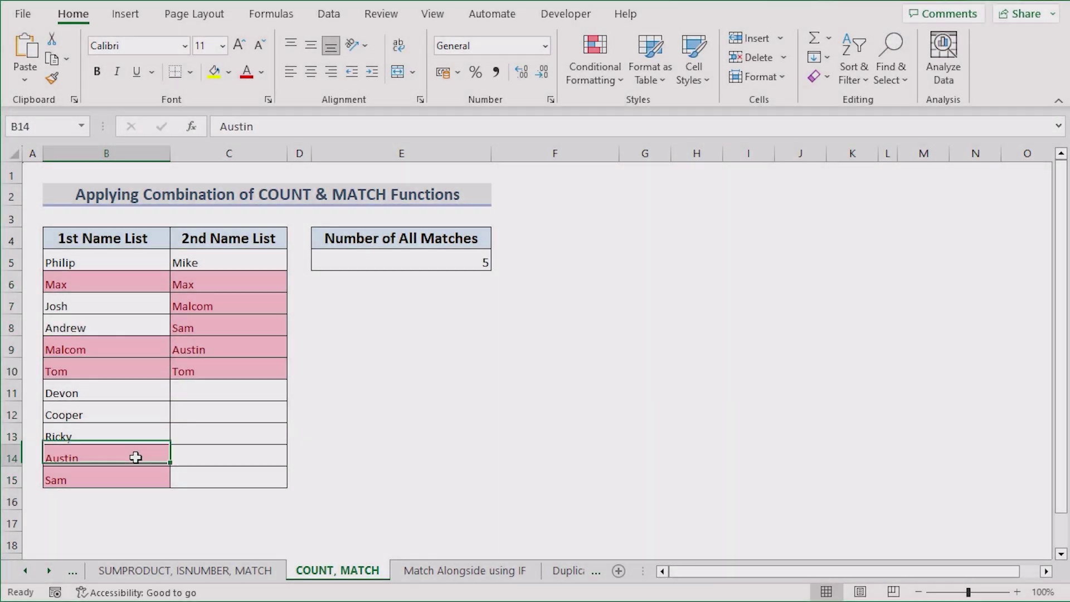
pyautogui.click(129, 474)
pyautogui.click(457, 264)
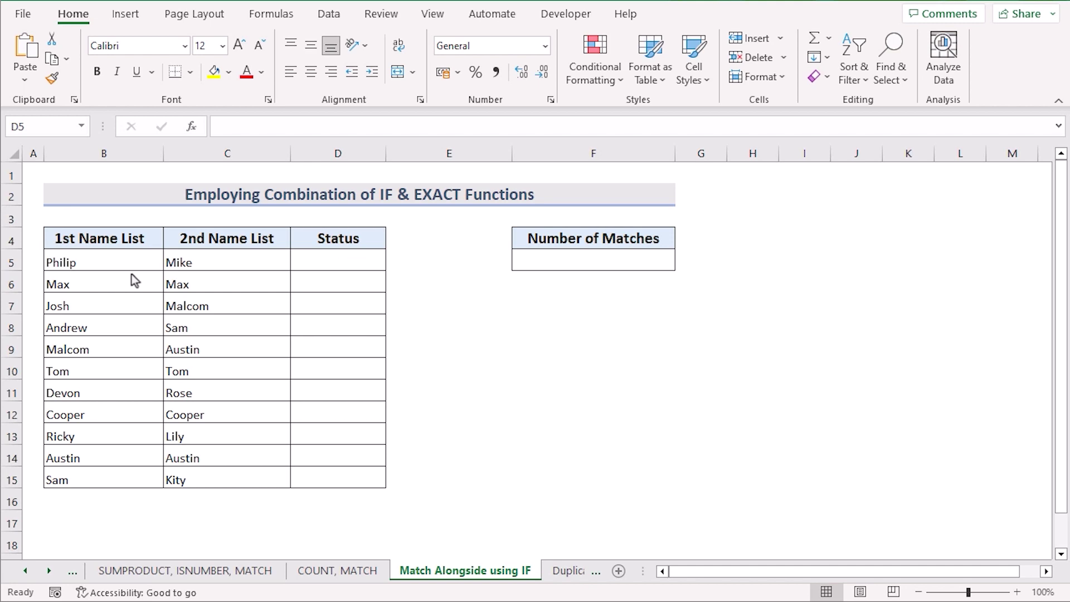
# - Examine the name list and Status headers and columns B and C on the Match Alongside using IF sheet
pyautogui.click(147, 242)
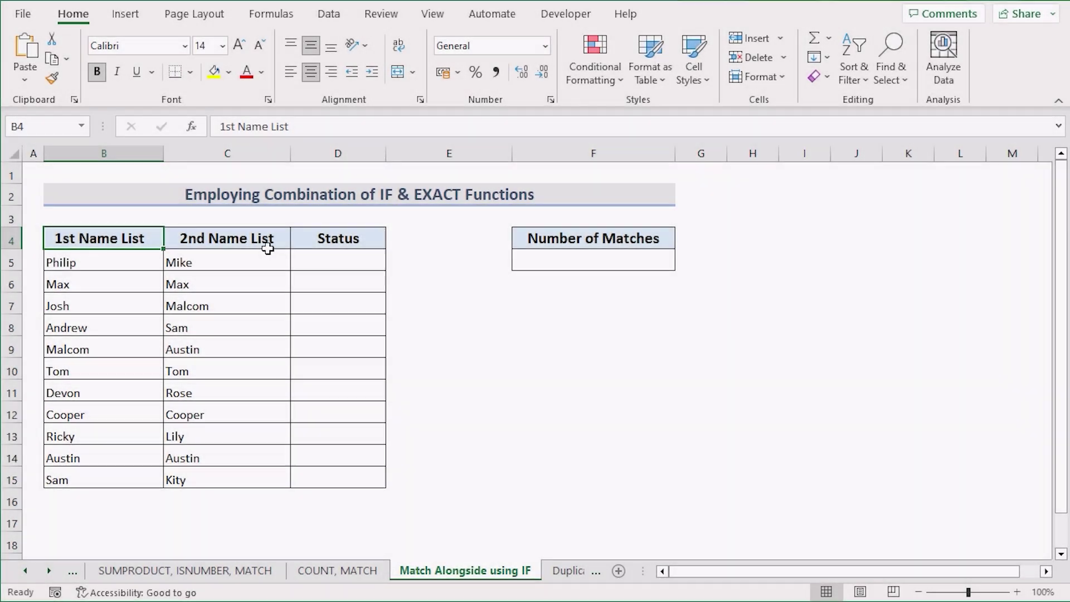
pyautogui.click(270, 239)
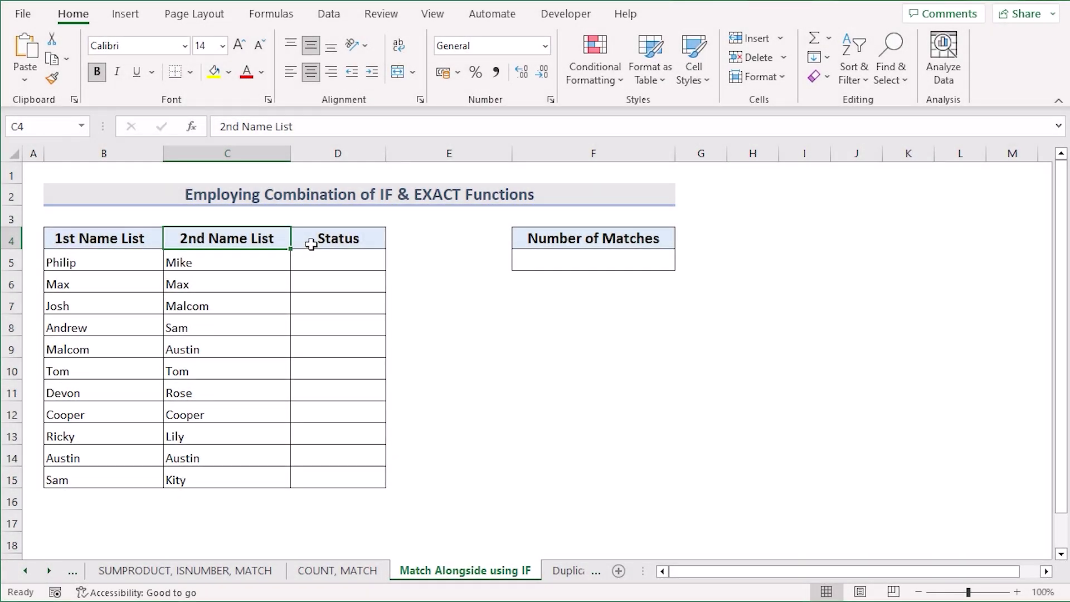
pyautogui.click(311, 244)
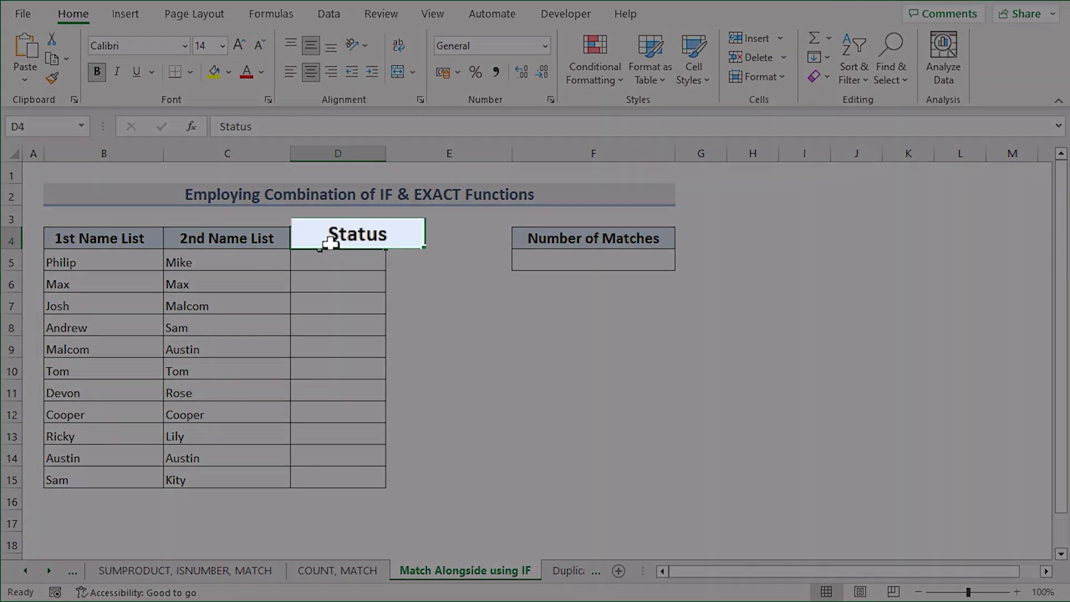
pyautogui.click(111, 154)
pyautogui.click(211, 153)
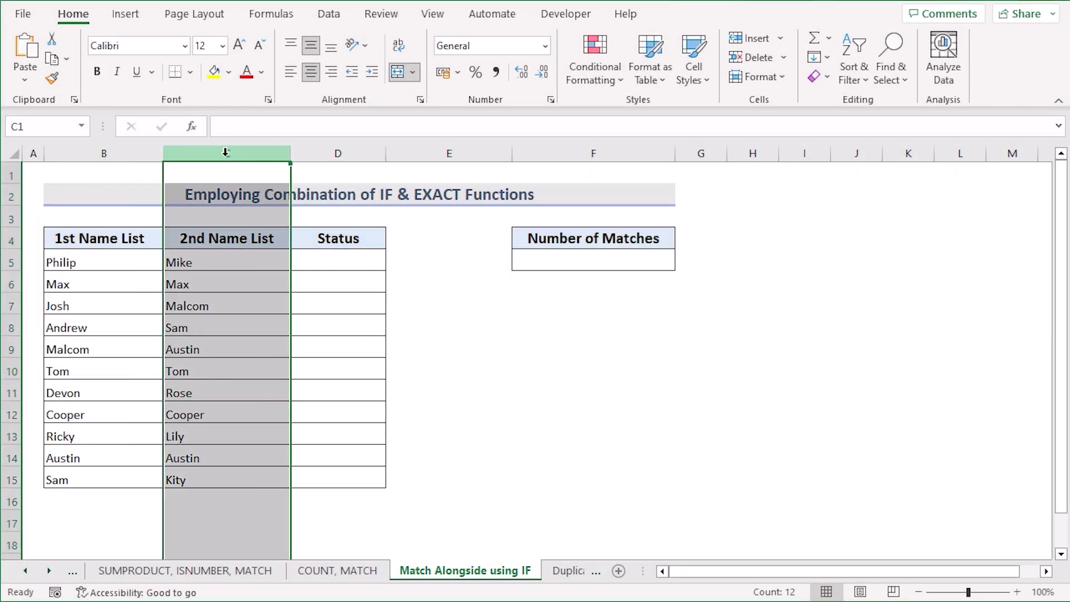
# - Enter =IF(EXACT(B5,C5),"Common","Unique") in Status cell D5 to compare the two names in row 5
pyautogui.click(346, 259)
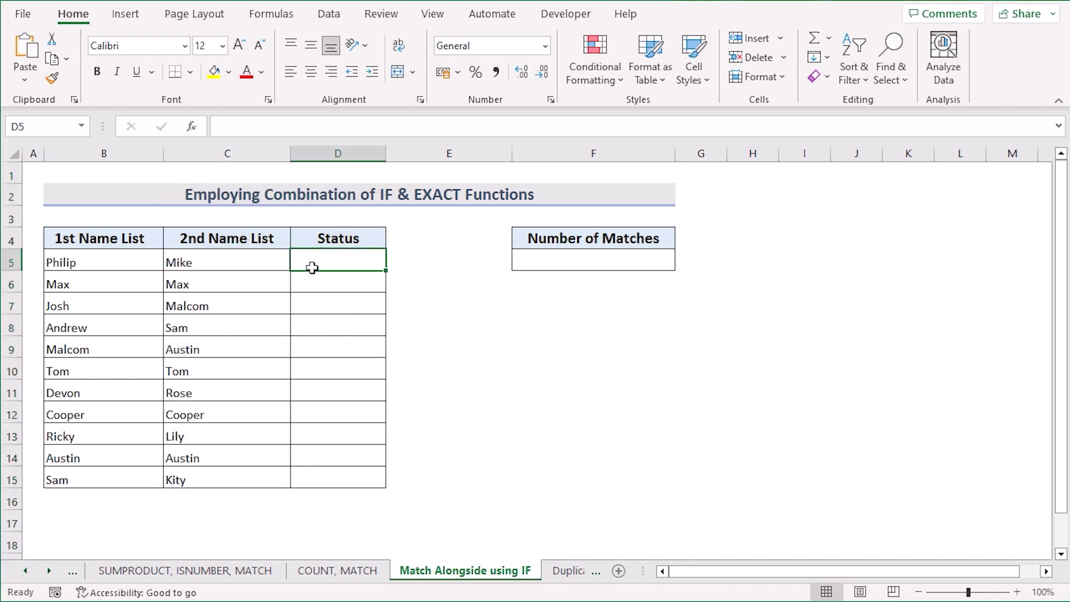
pyautogui.doubleClick(314, 266)
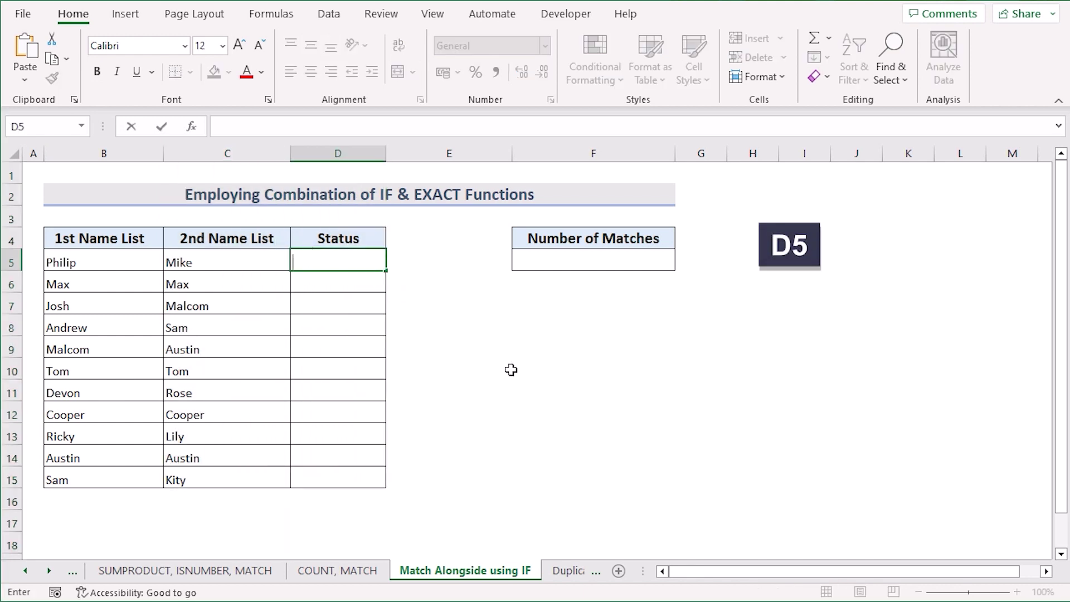
pyautogui.write('=')
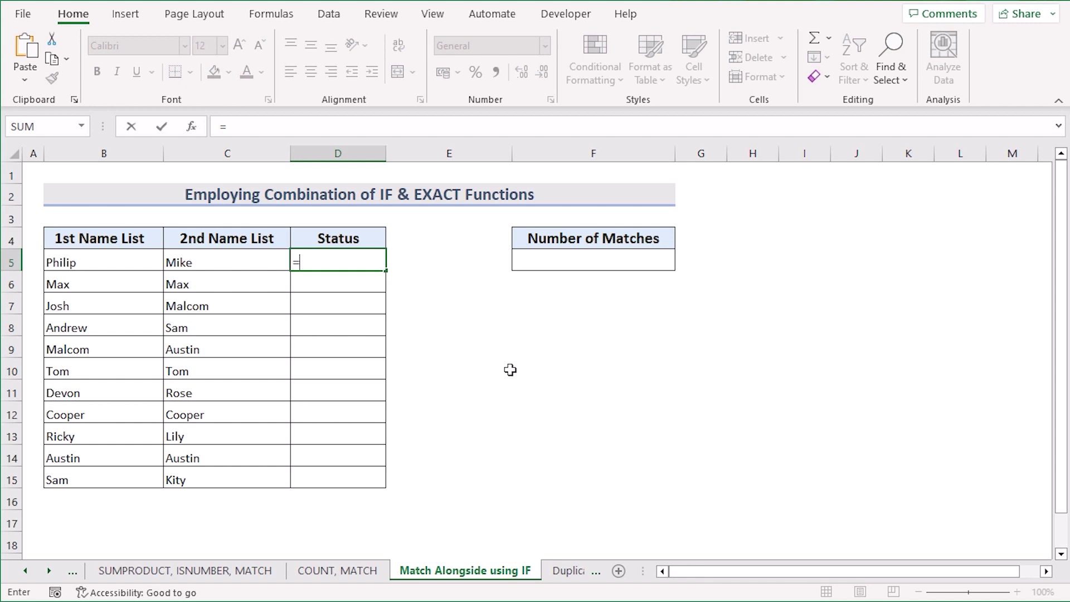
pyautogui.write('IF')
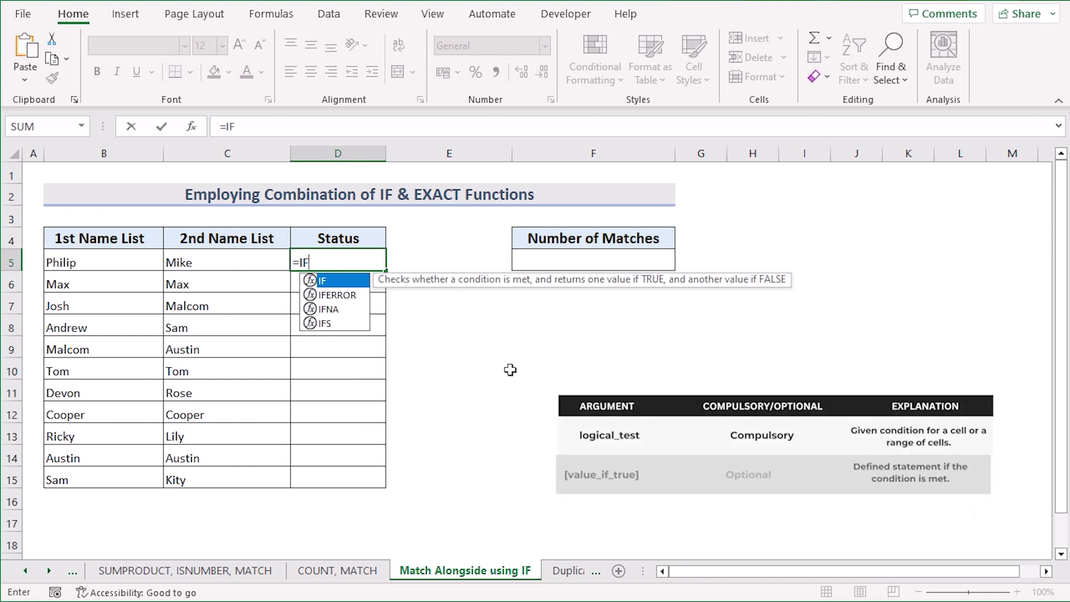
pyautogui.write('(')
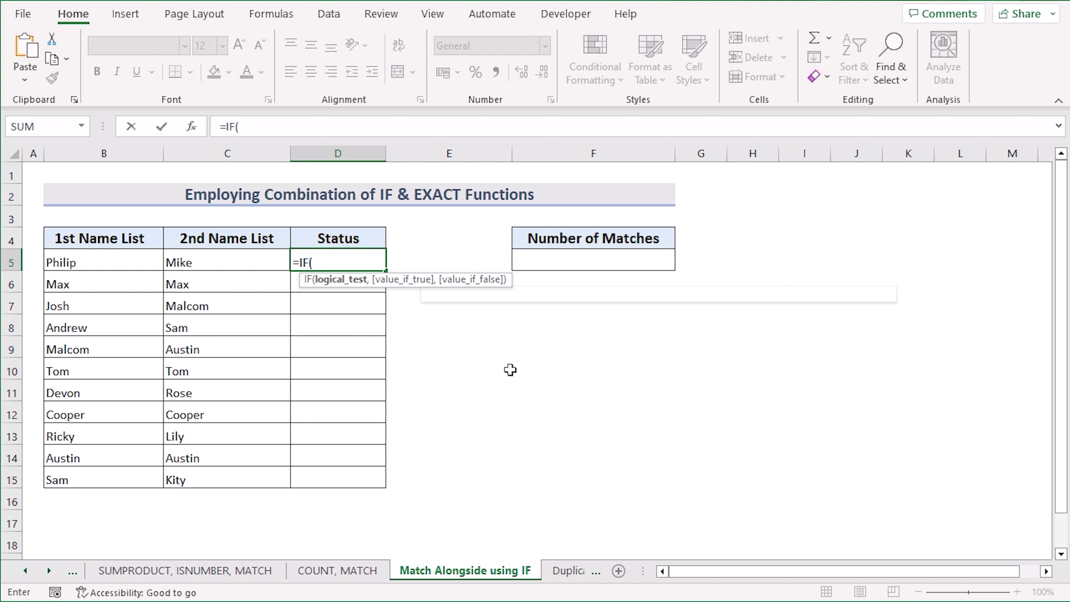
pyautogui.write('EXAC')
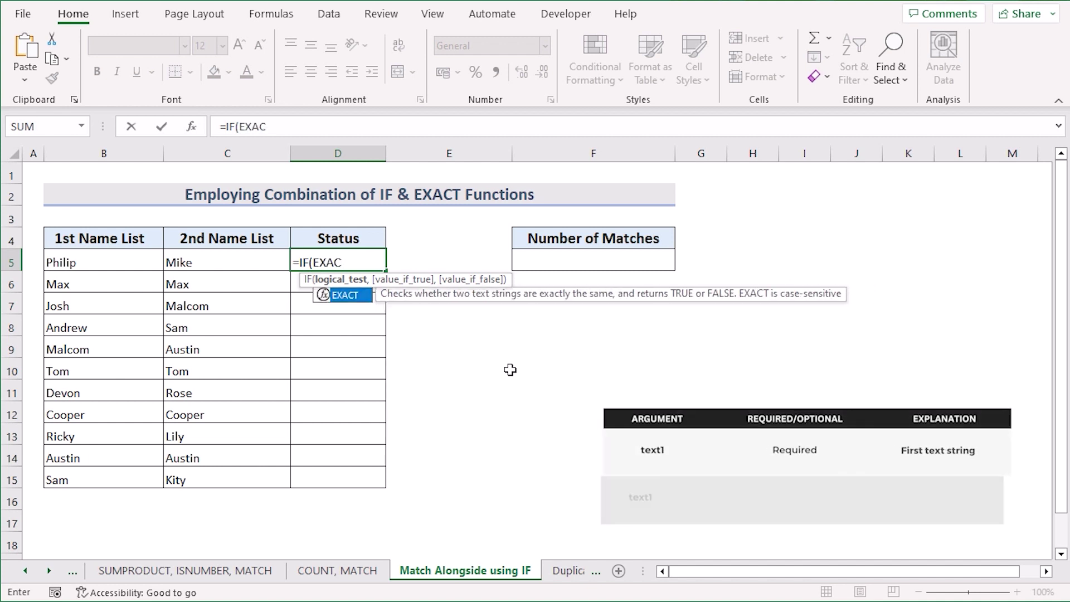
pyautogui.write('T')
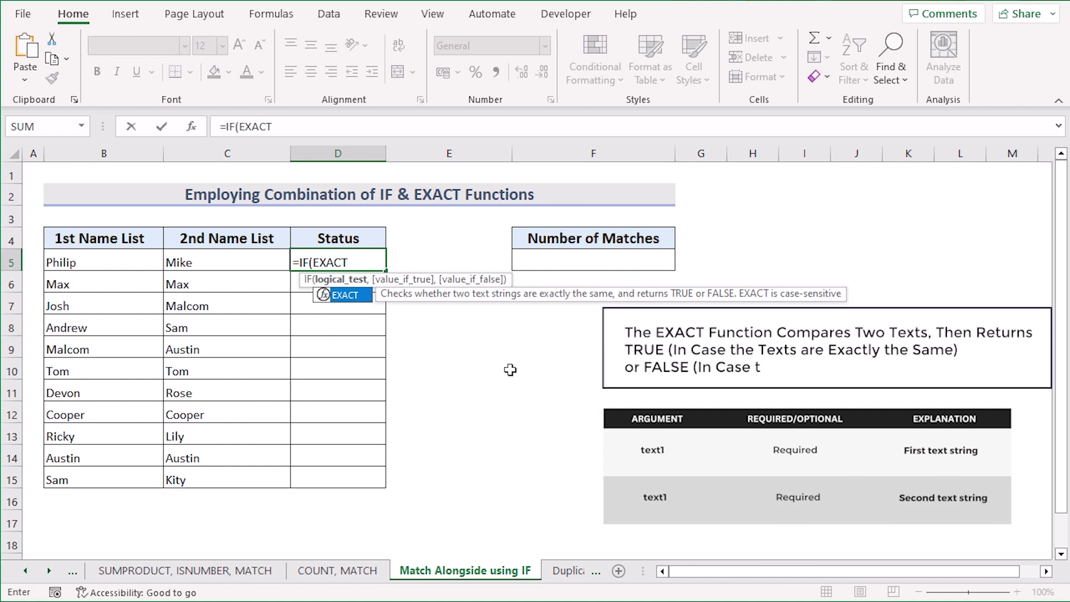
pyautogui.write('(')
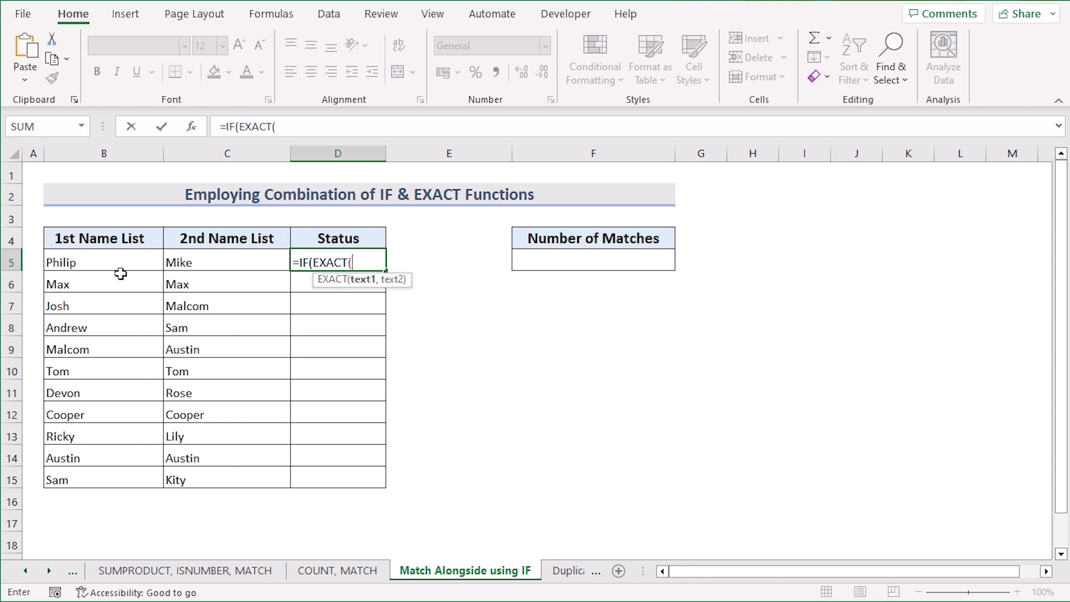
pyautogui.click(118, 260)
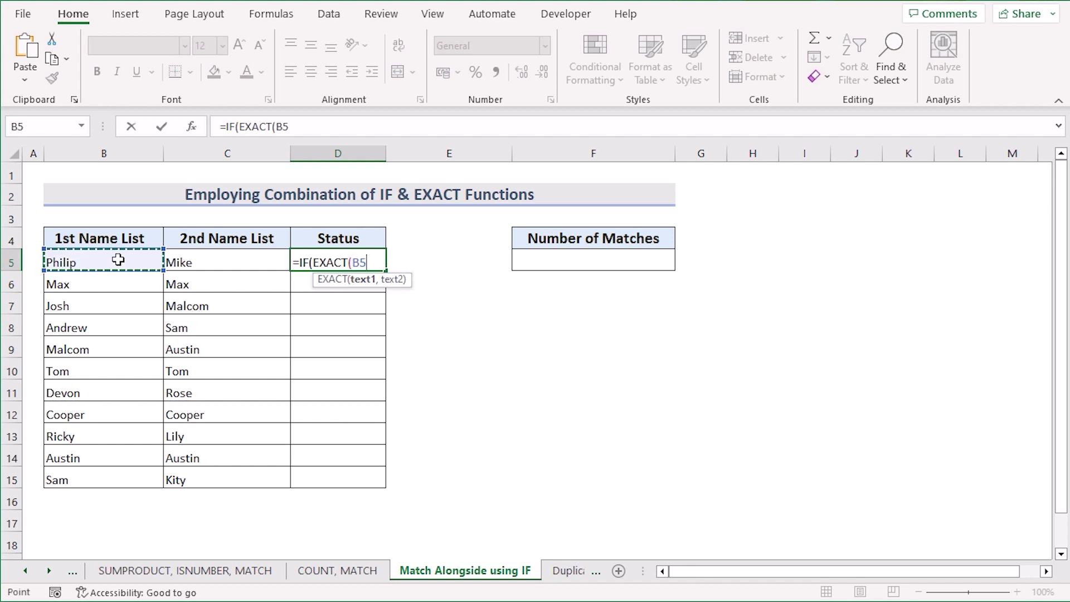
pyautogui.write(',')
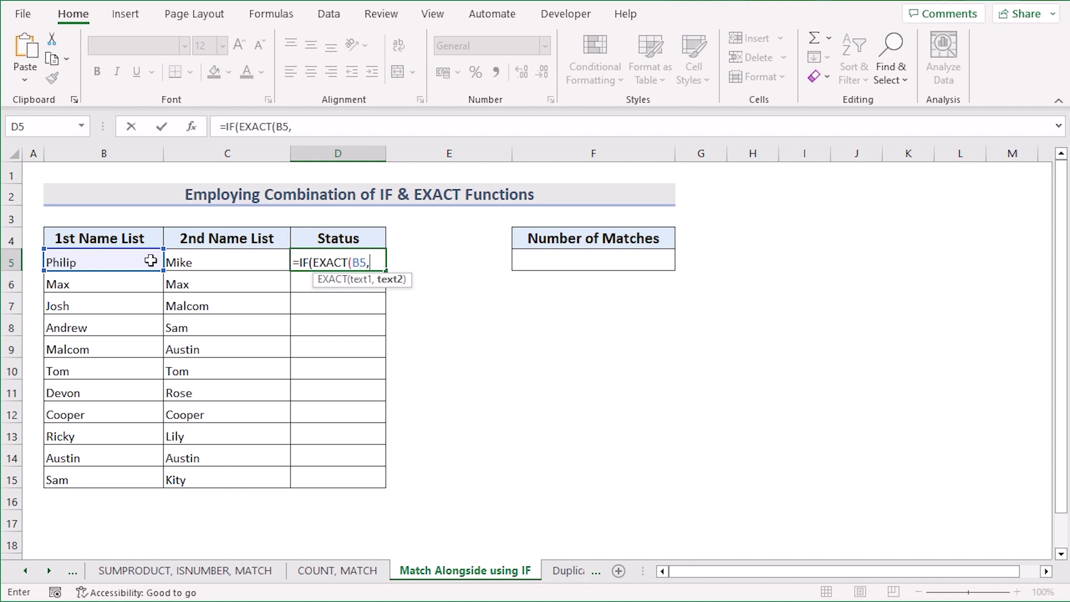
pyautogui.click(186, 262)
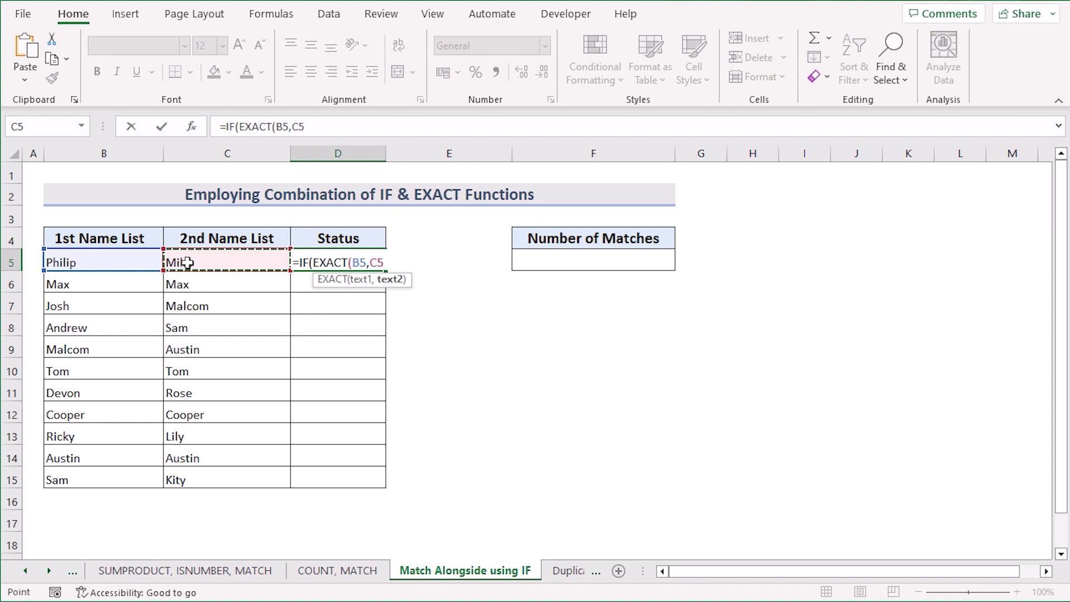
pyautogui.write('),"Common')
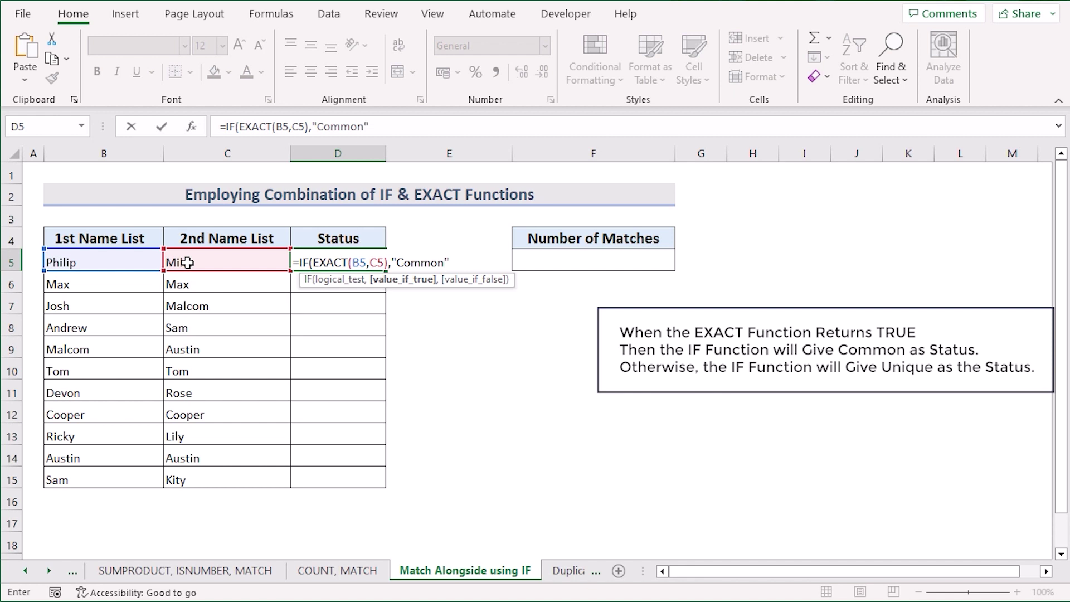
pyautogui.write(',"Uni')
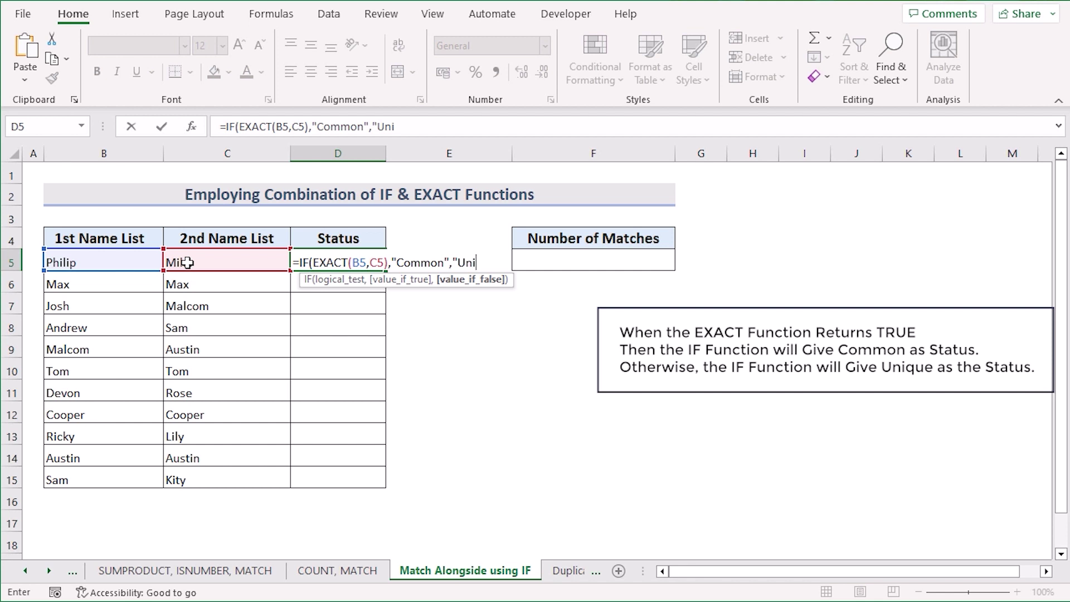
pyautogui.write('que')
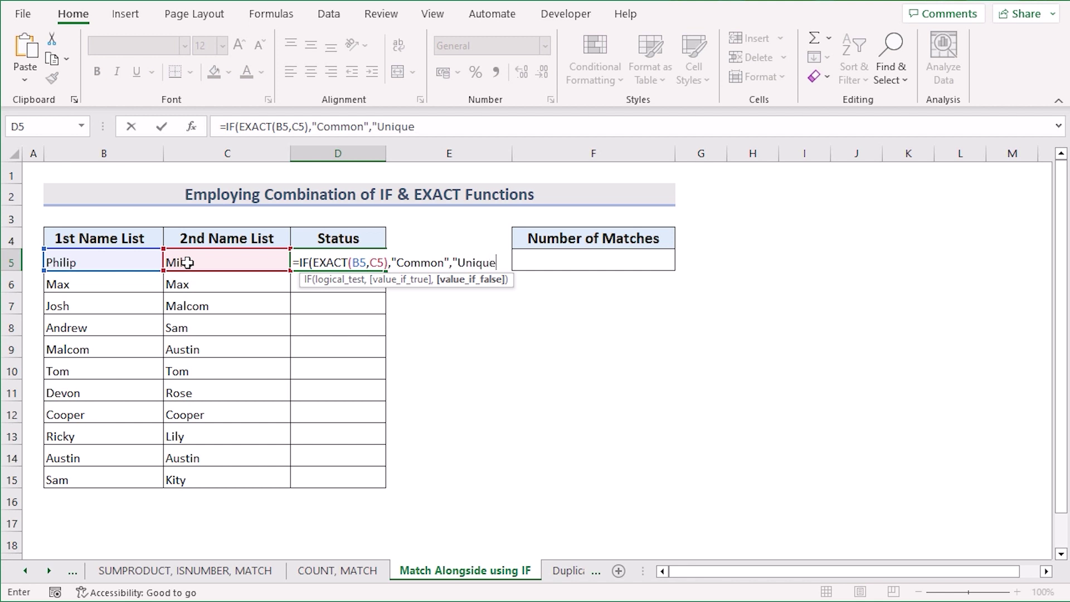
pyautogui.write('")')
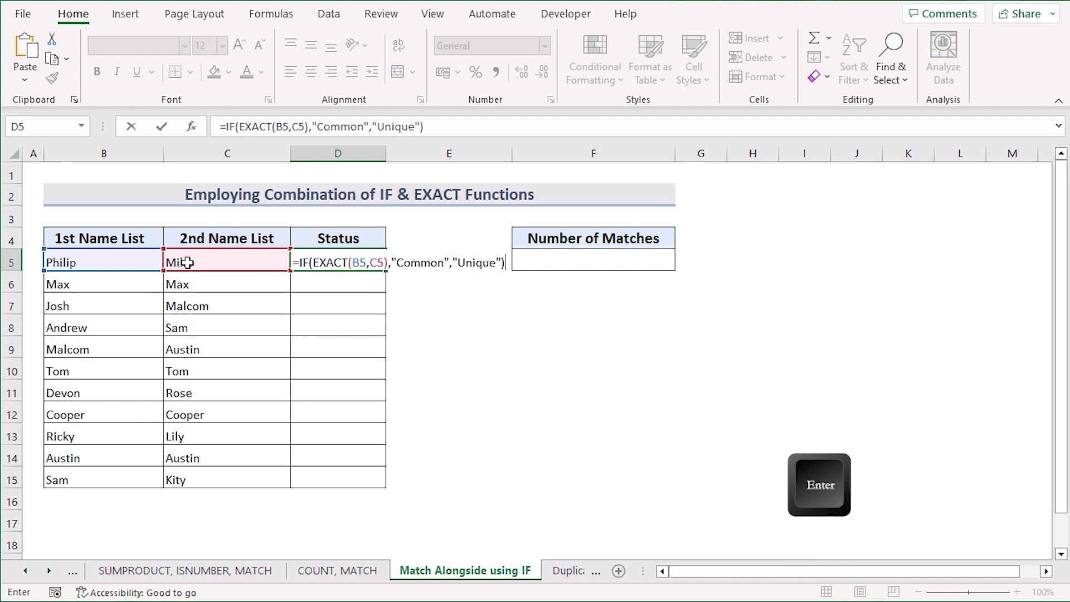
pyautogui.press('Return')
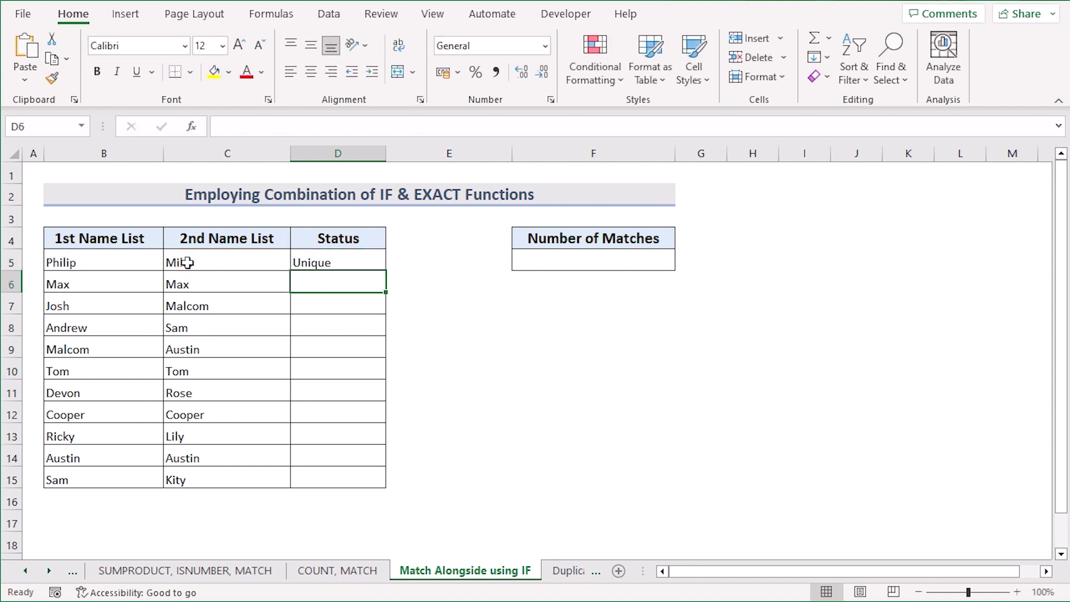
# - Fill the Status formula from D5 down to D15 and check the statuses against the names in the first rows
pyautogui.click(335, 262)
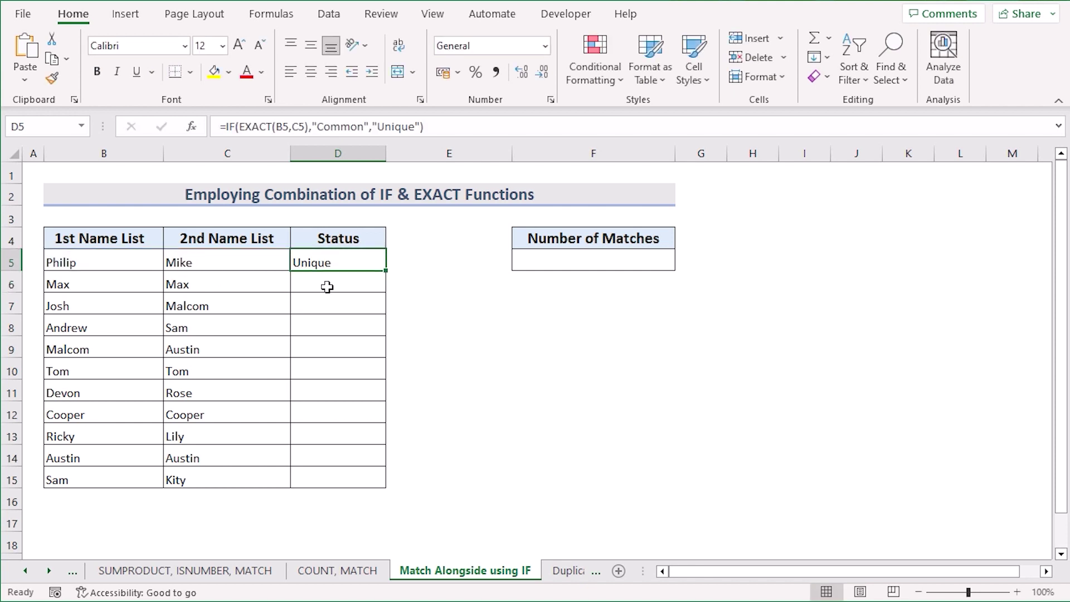
pyautogui.click(124, 267)
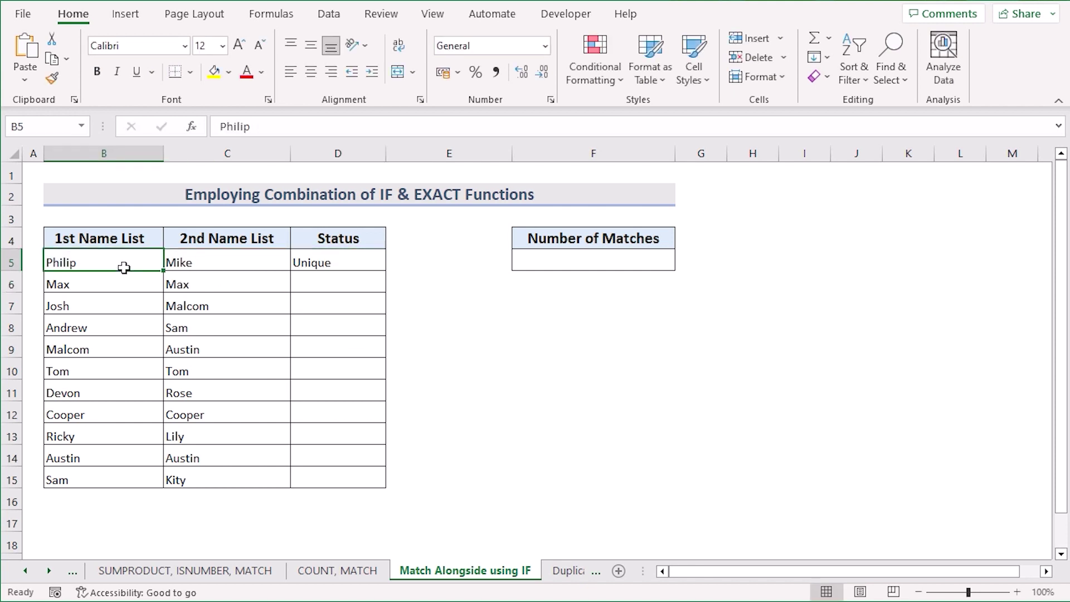
pyautogui.click(194, 264)
pyautogui.click(132, 263)
pyautogui.click(178, 262)
pyautogui.click(347, 266)
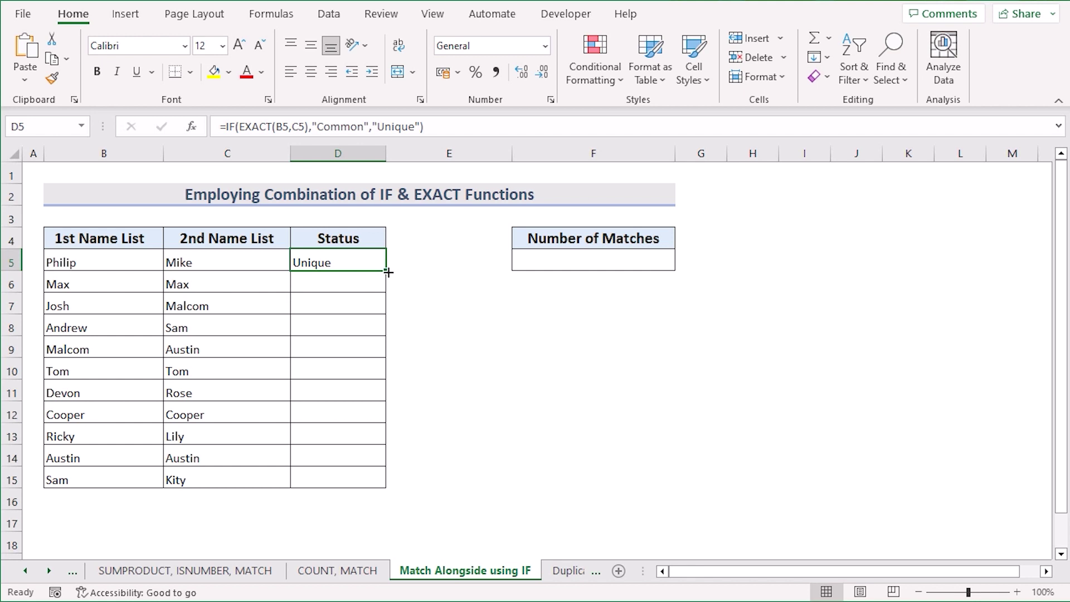
pyautogui.moveTo(387, 271); pyautogui.dragTo(399, 485)
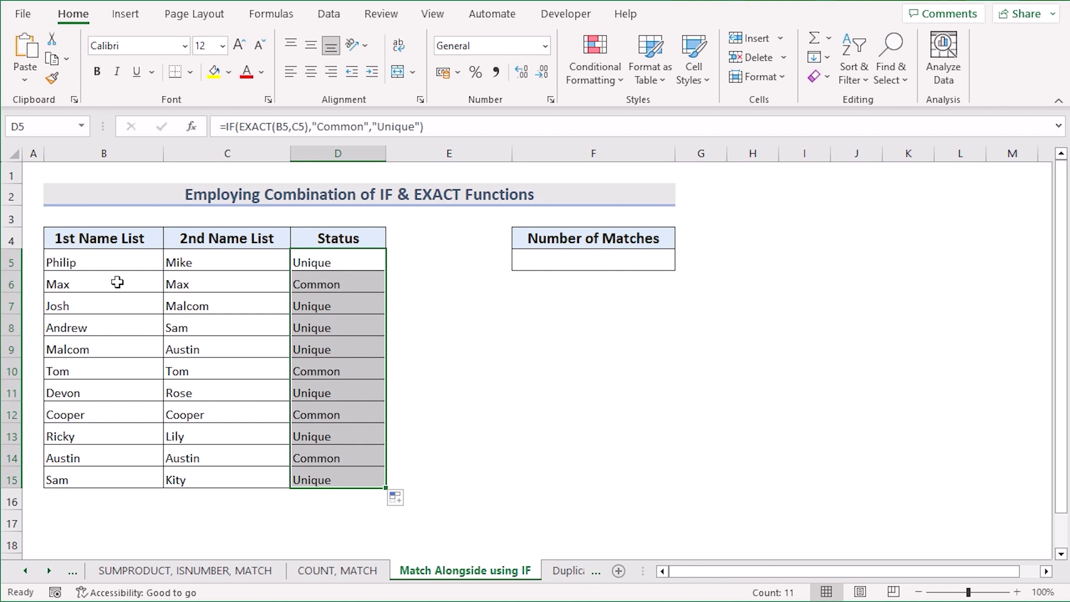
pyautogui.click(348, 285)
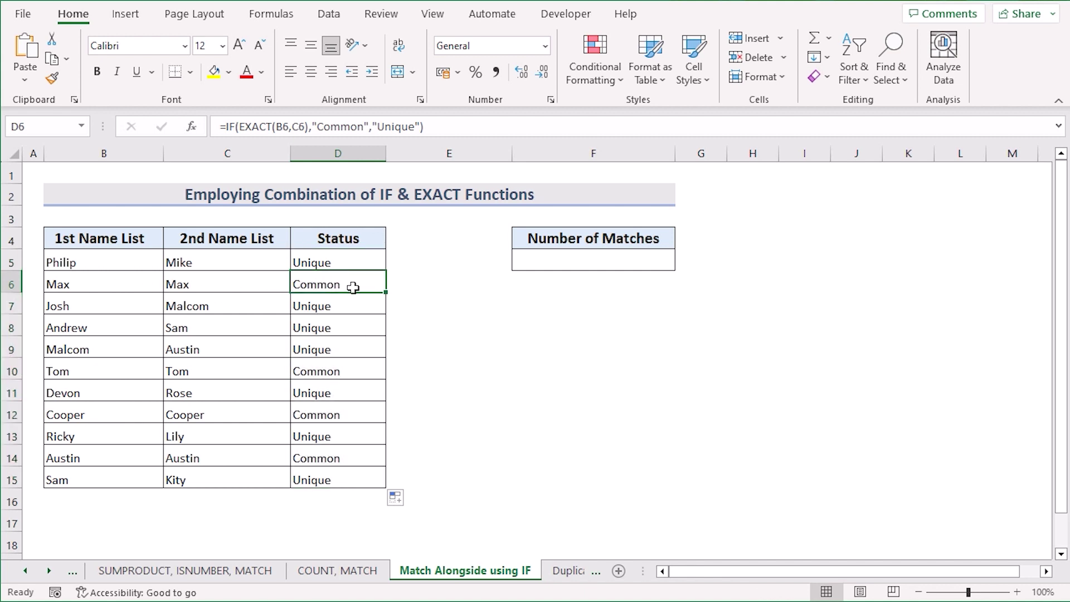
pyautogui.click(79, 306)
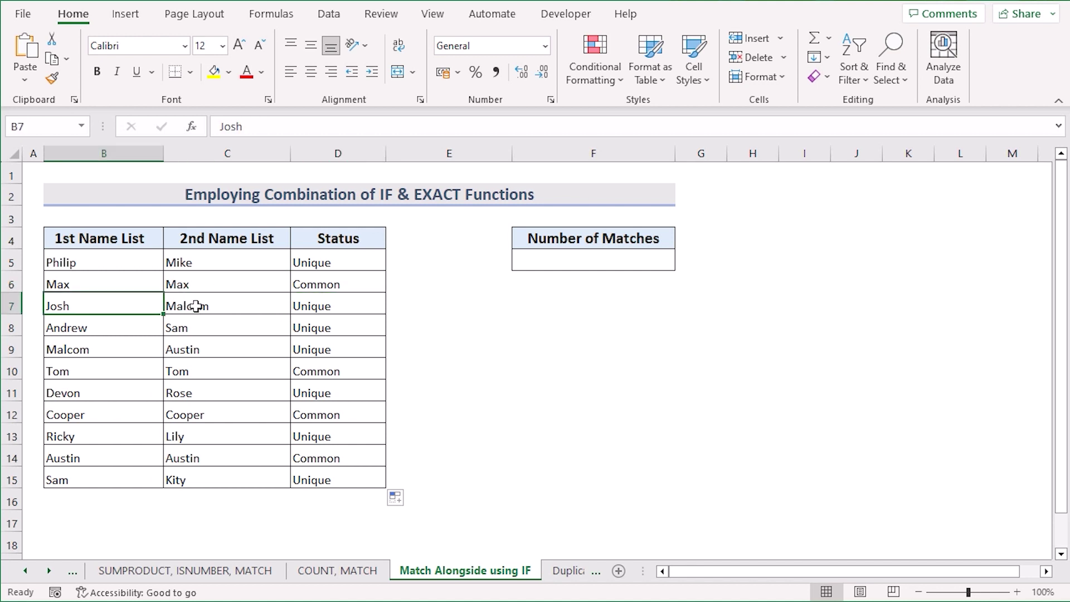
pyautogui.click(356, 302)
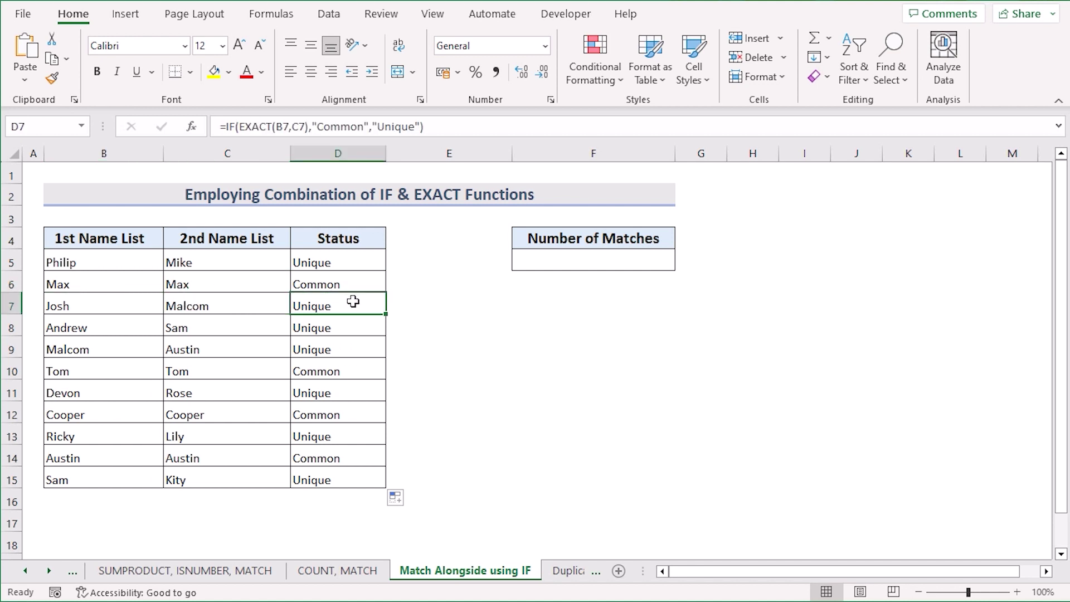
# - Enter =COUNTIF(D5:D15,"Common") in F5 under Number of Matches and review it against the Status column
pyautogui.click(565, 260)
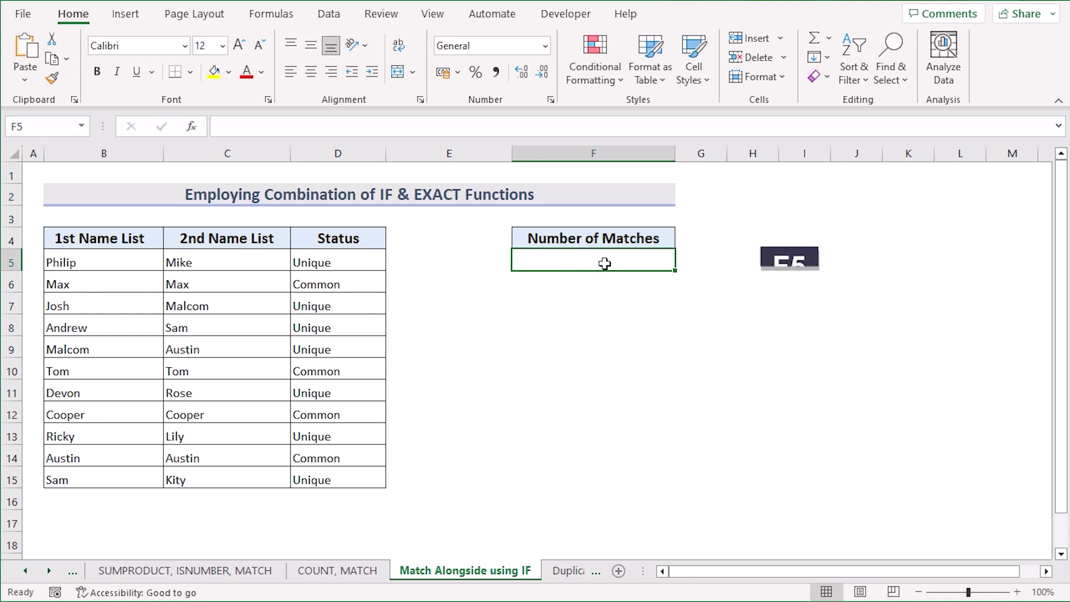
pyautogui.doubleClick(558, 261)
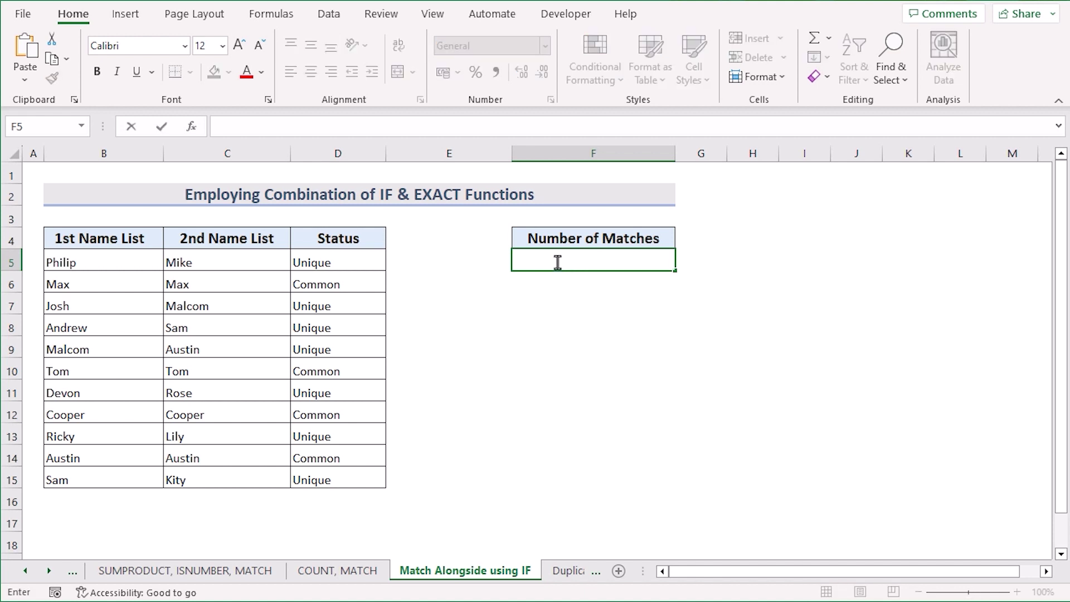
pyautogui.write('=COUNTIF')
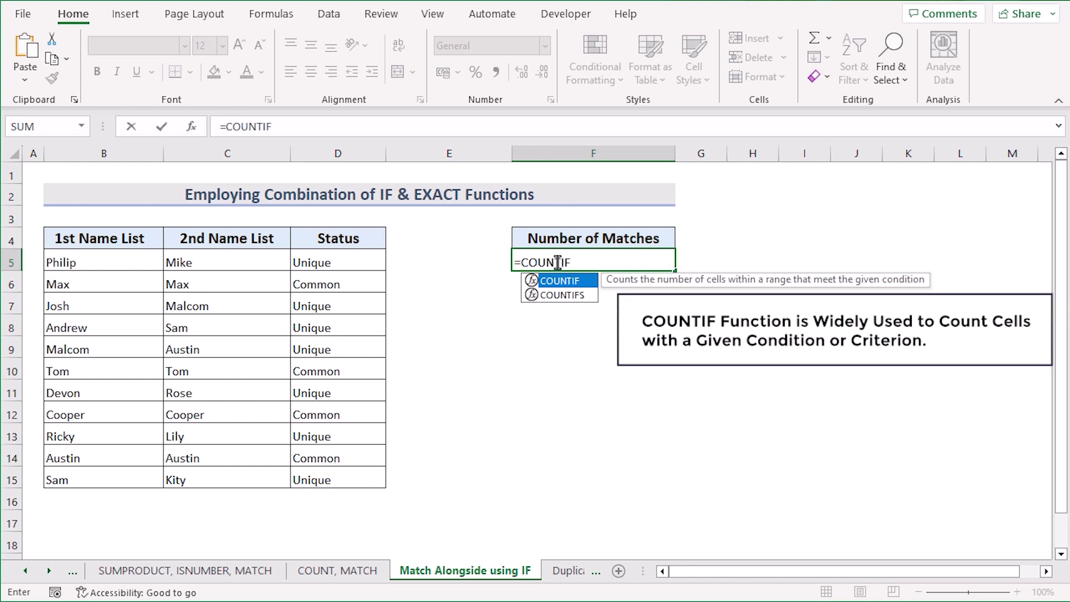
pyautogui.write('(')
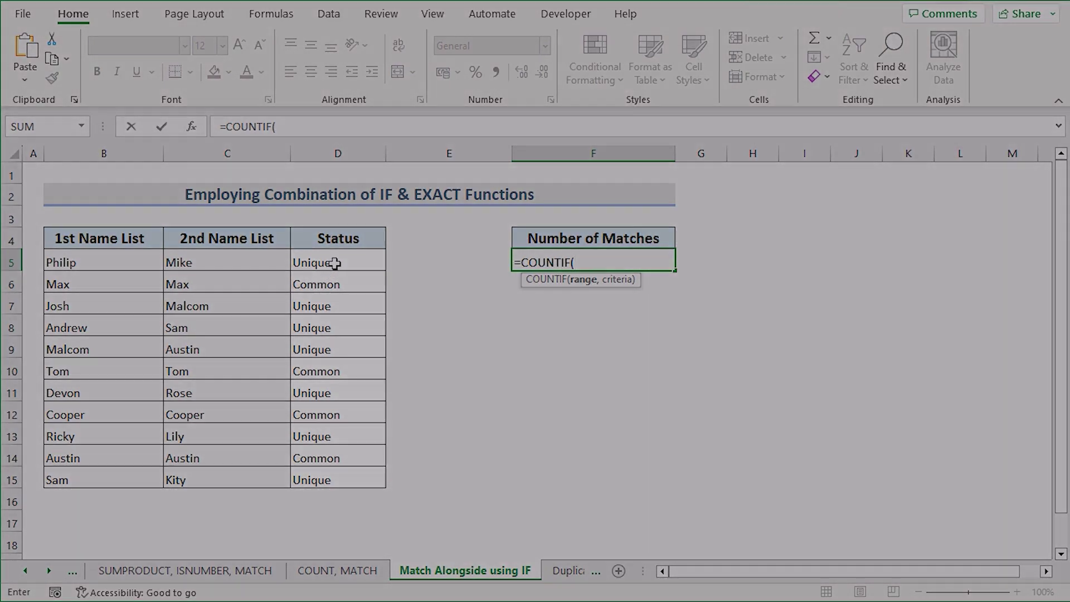
pyautogui.click(334, 263)
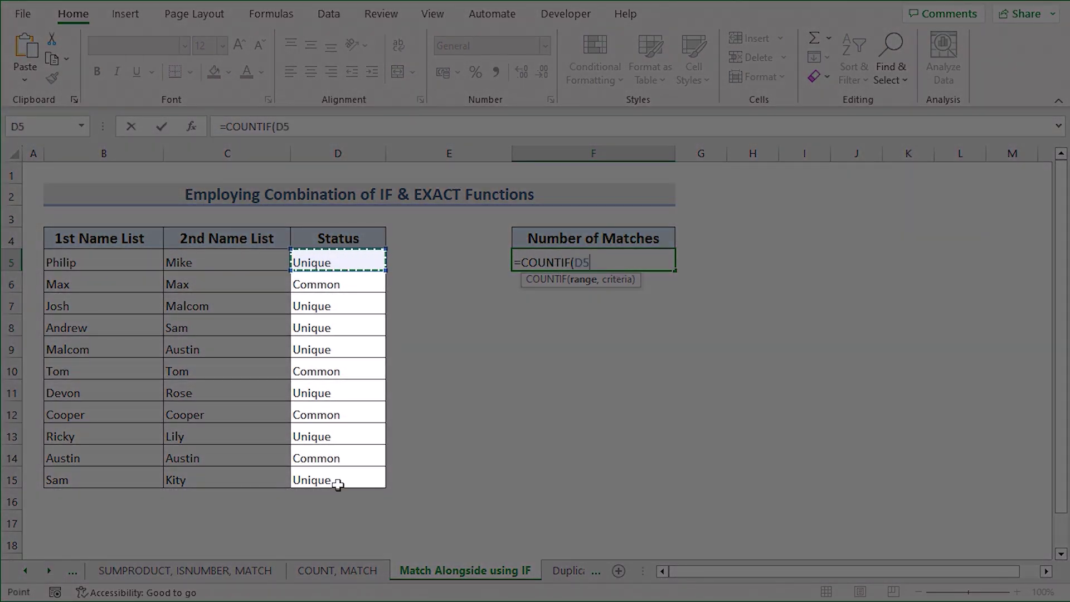
pyautogui.moveTo(338, 485); pyautogui.dragTo(337, 485)
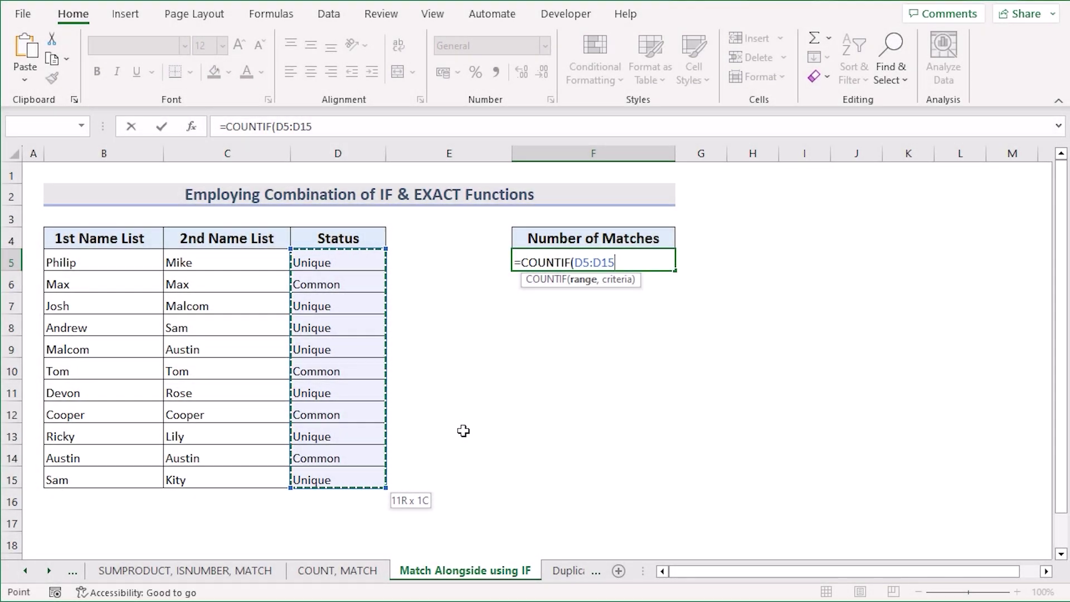
pyautogui.write(',')
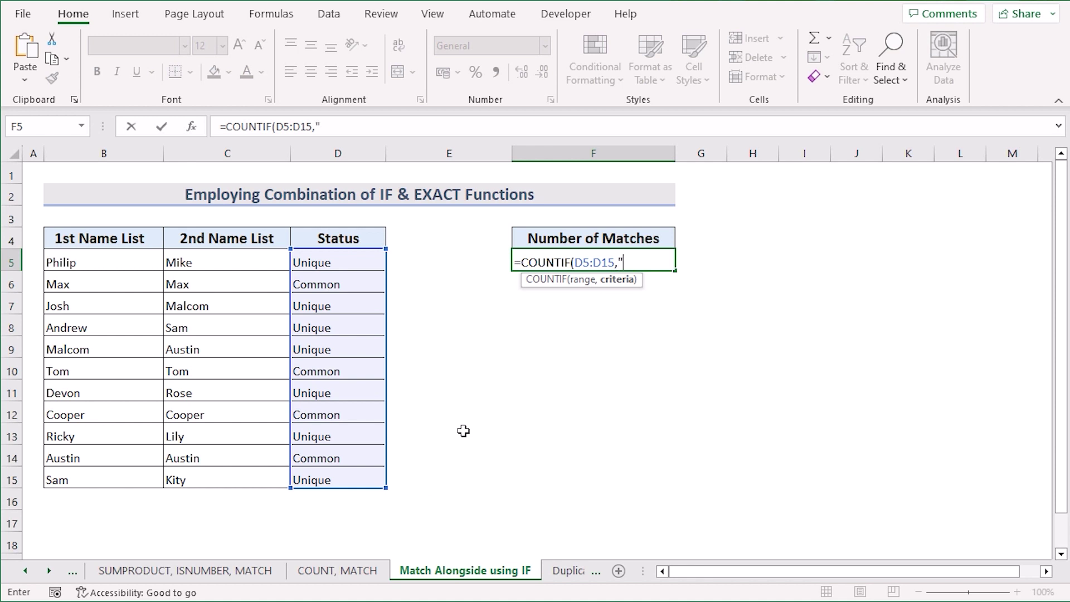
pyautogui.write('"C')
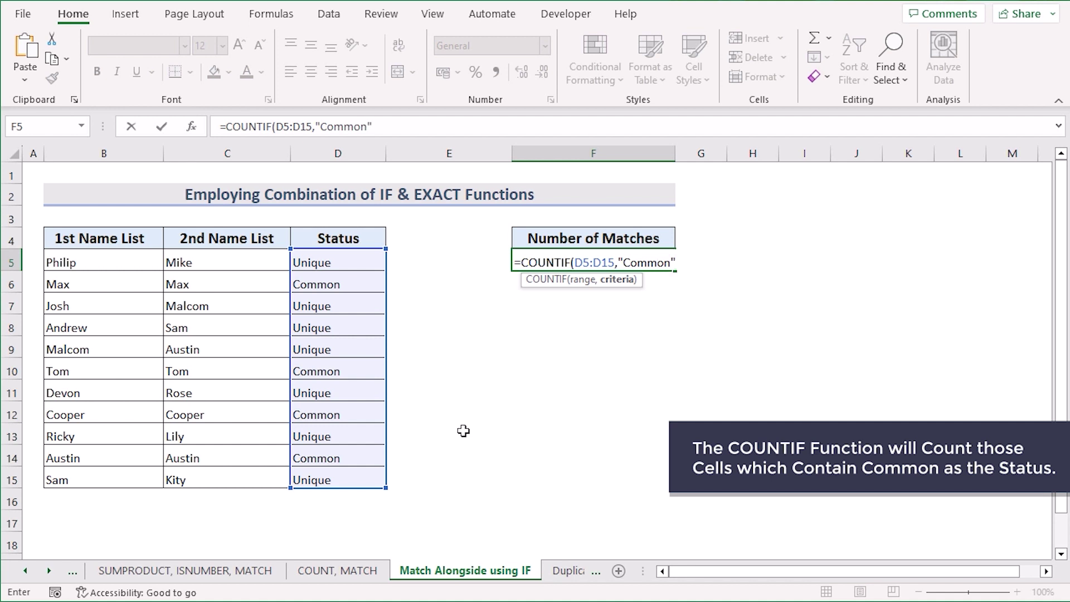
pyautogui.write('ommon")')
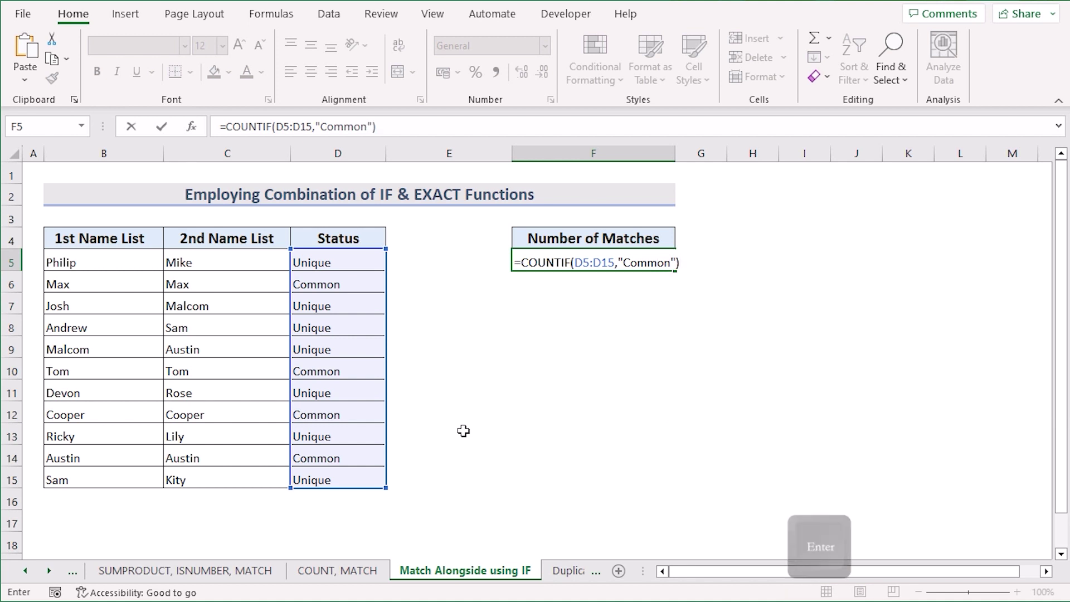
pyautogui.press('Return')
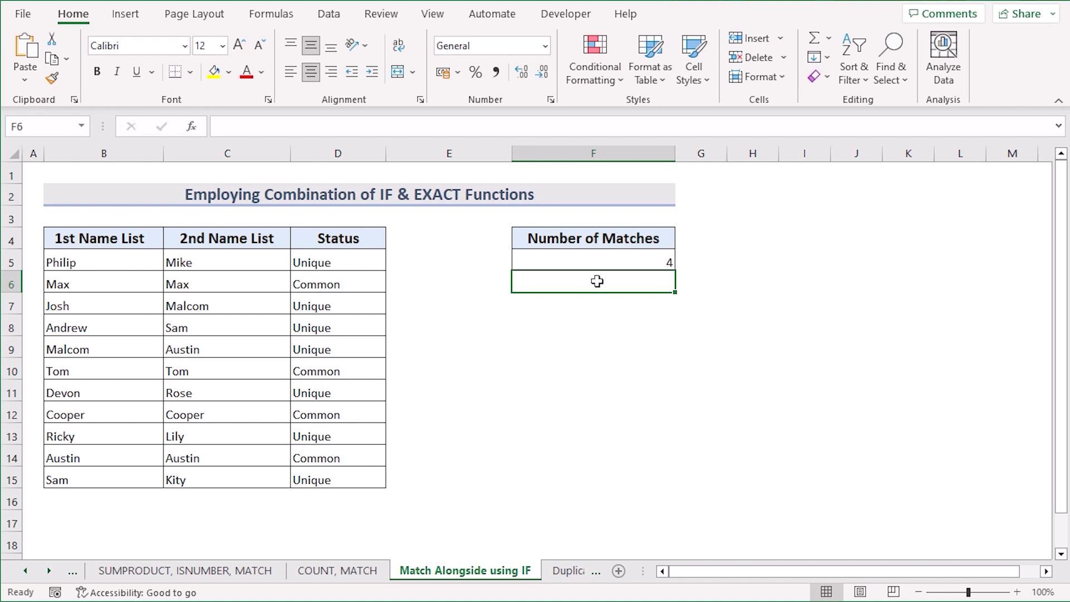
pyautogui.click(594, 267)
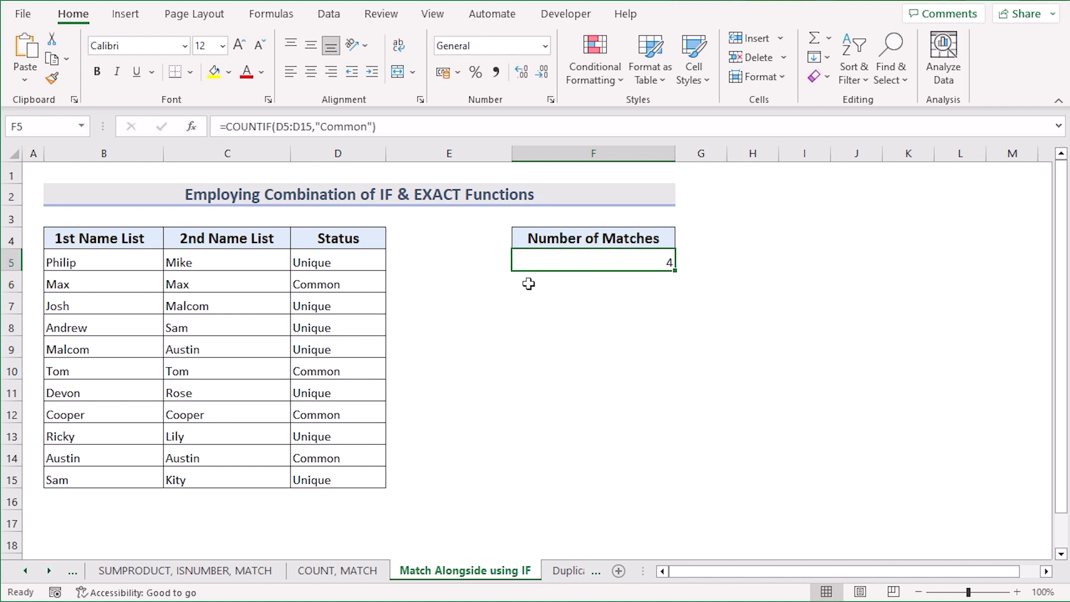
pyautogui.click(351, 263)
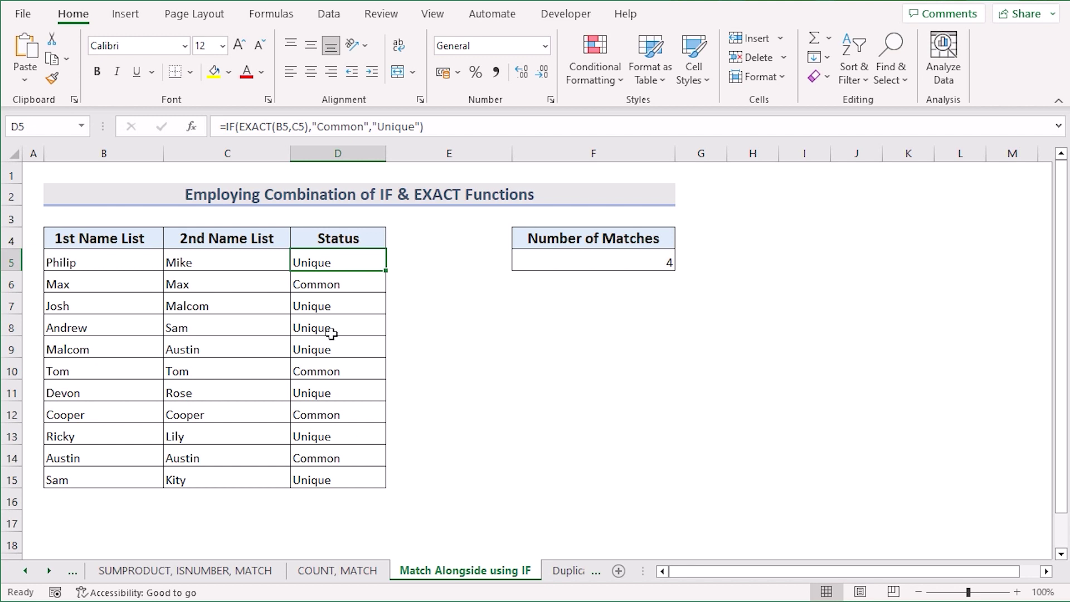
# - Check the Common entries in Status cells D6, D10, D12 and D14 against the number of matches
pyautogui.click(339, 285)
pyautogui.click(335, 371)
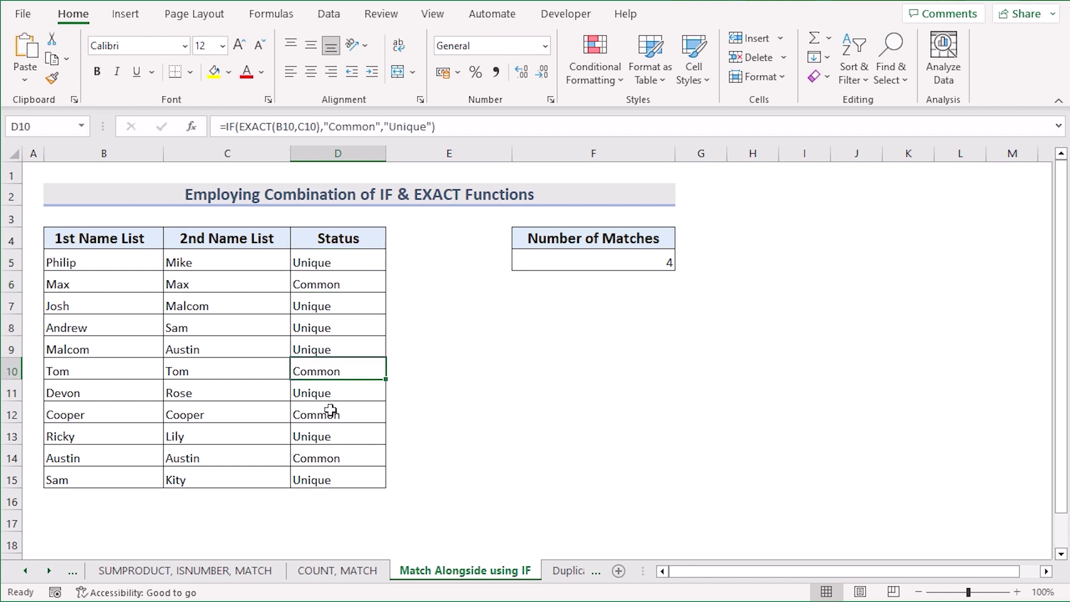
pyautogui.click(334, 415)
pyautogui.click(339, 458)
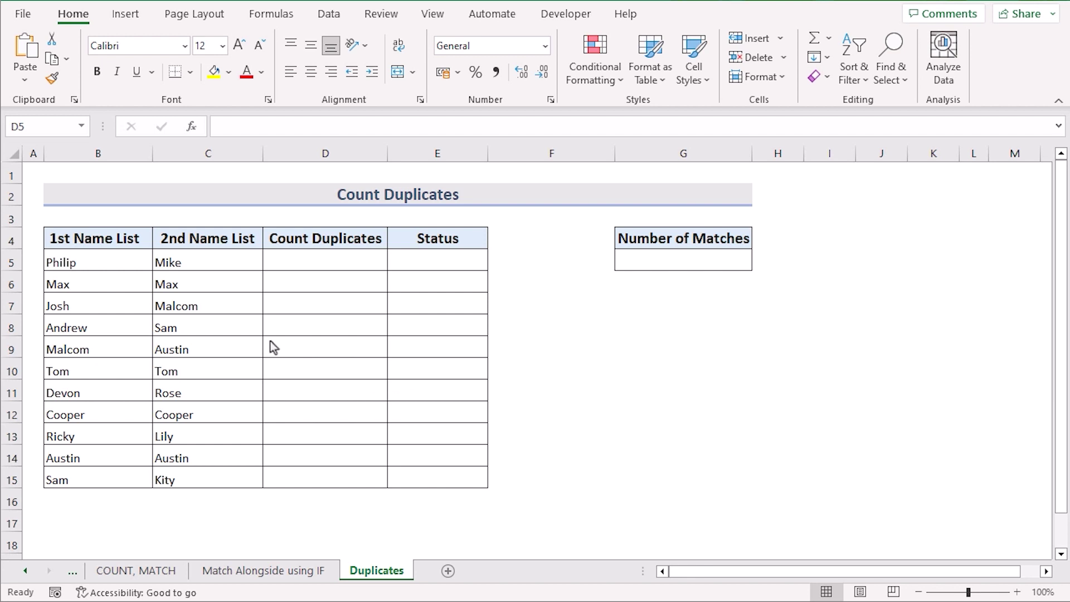
# - Examine the name list, Count Duplicates and Status headers and columns B through E on the Duplicates sheet
pyautogui.click(124, 243)
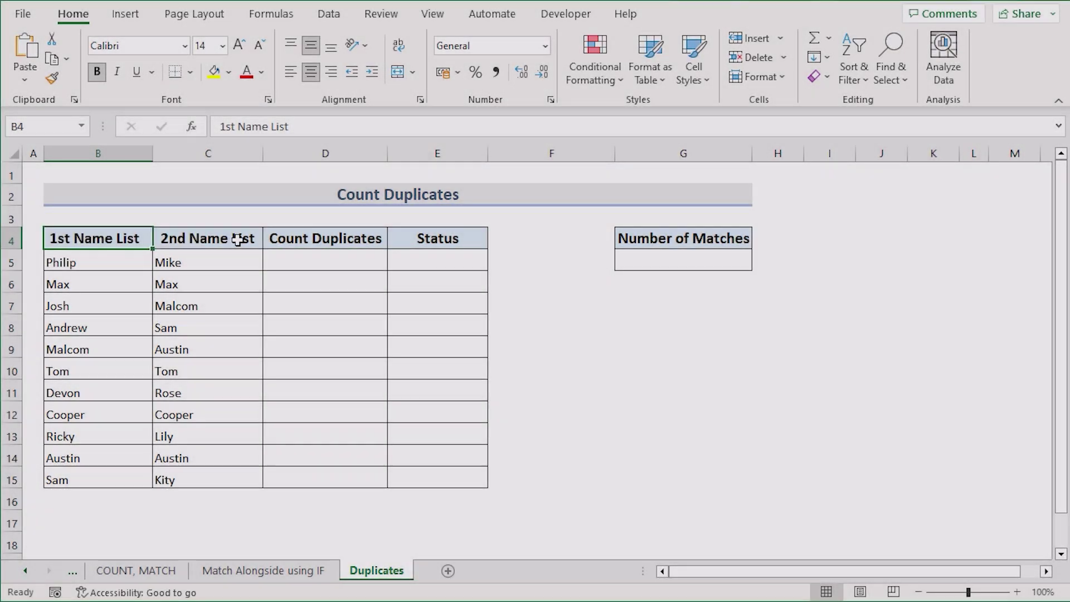
pyautogui.click(238, 239)
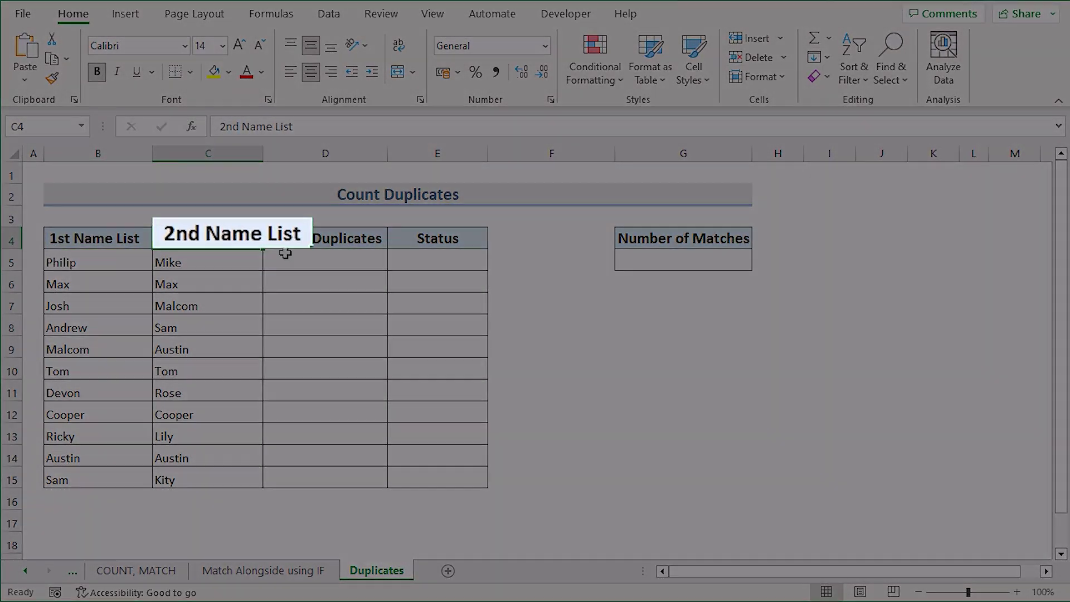
pyautogui.click(368, 241)
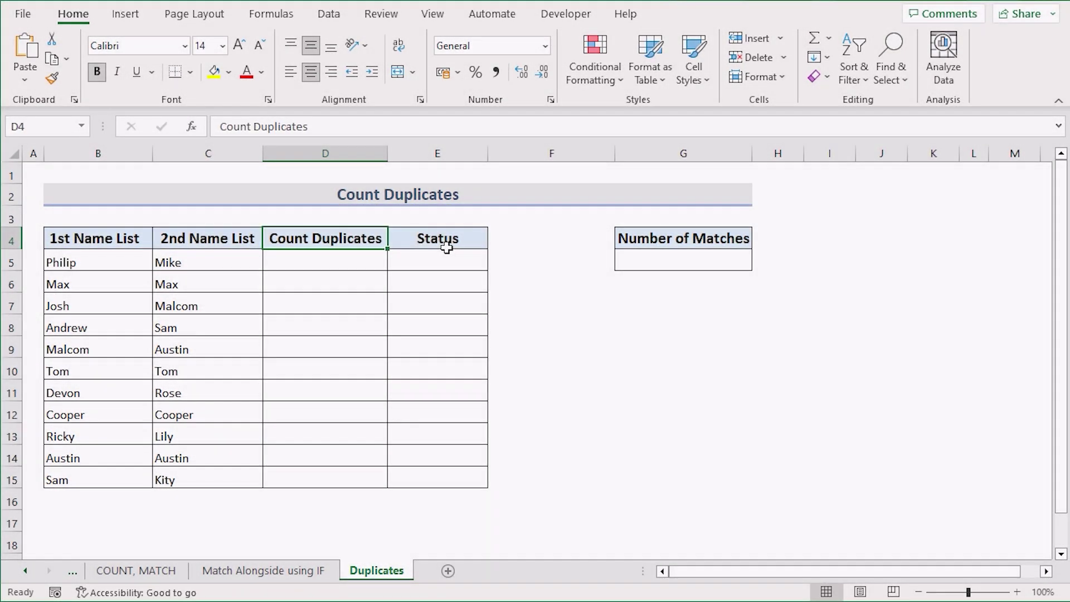
pyautogui.click(446, 244)
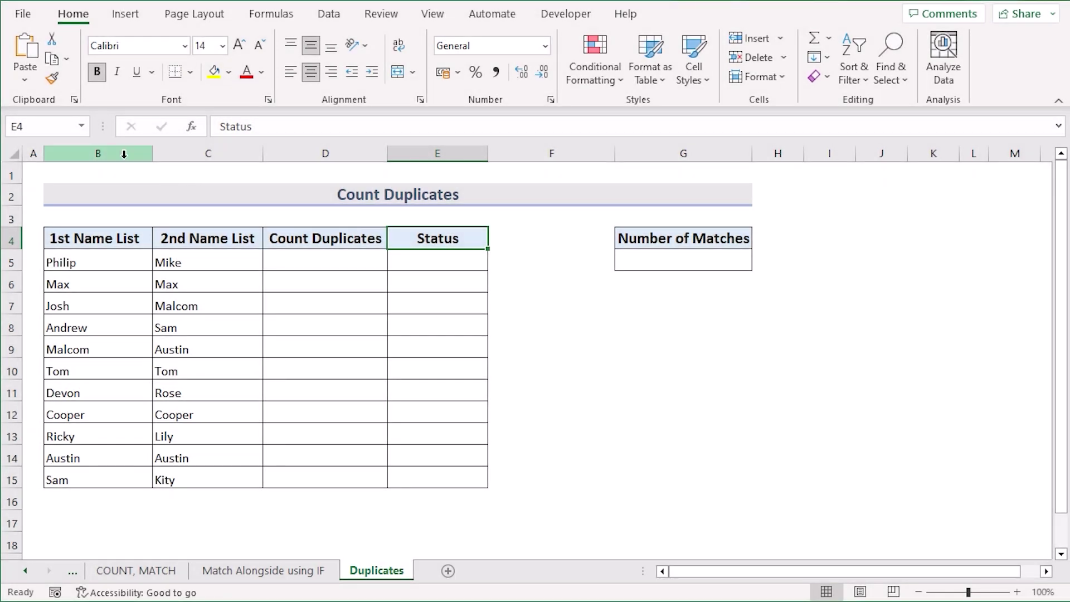
pyautogui.click(124, 154)
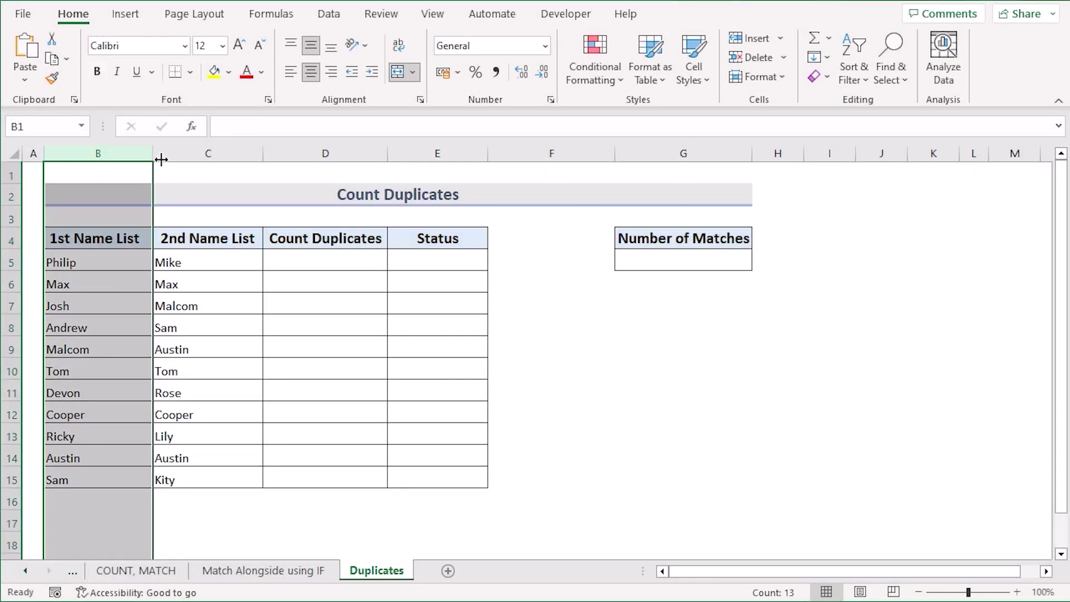
pyautogui.click(232, 156)
pyautogui.click(337, 151)
pyautogui.click(438, 153)
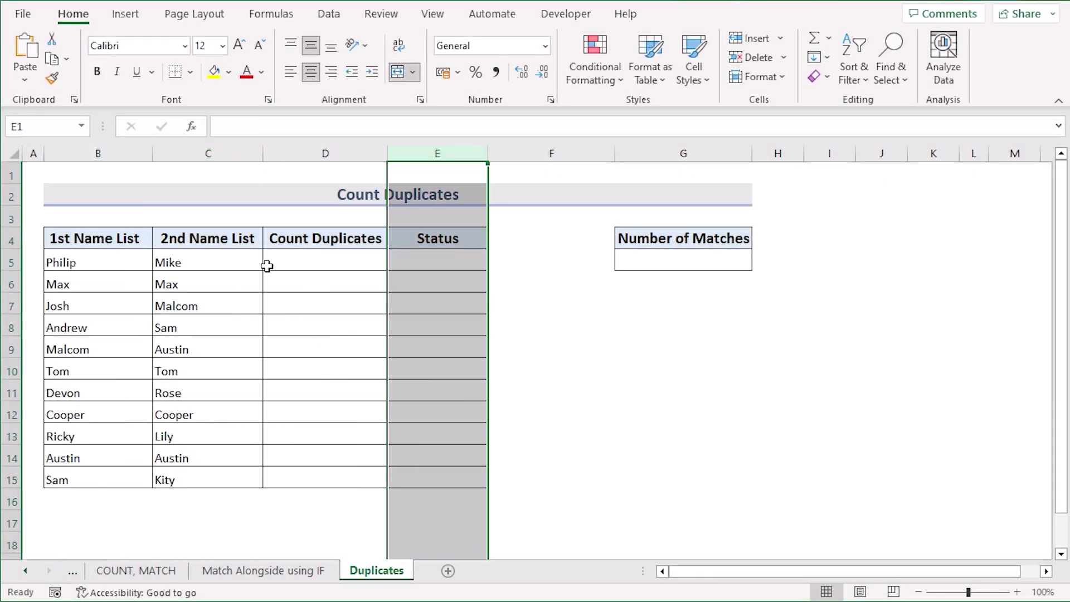
# - Enter =COUNTIF($B$5:$C$15,B5) in Count Duplicates cell D5 to count the row 5 name across both lists
pyautogui.click(294, 262)
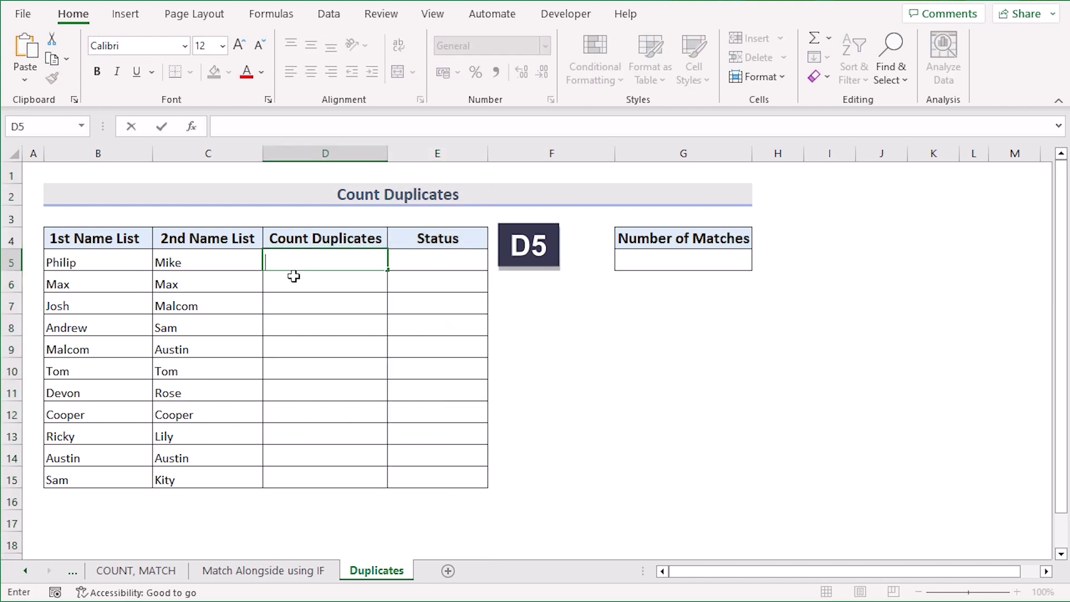
pyautogui.write('=C')
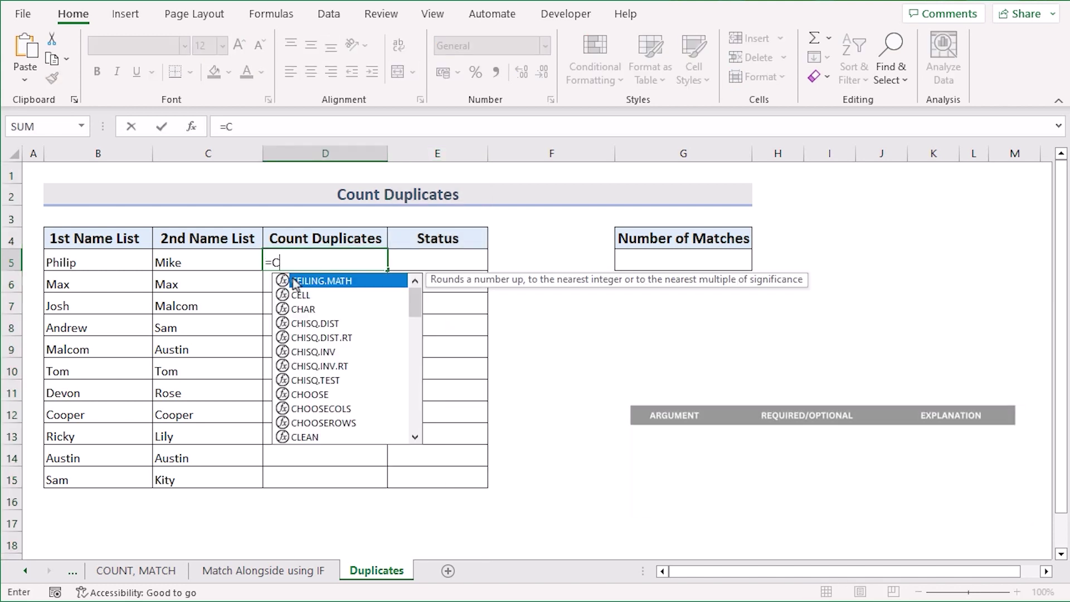
pyautogui.write('OUNTIF')
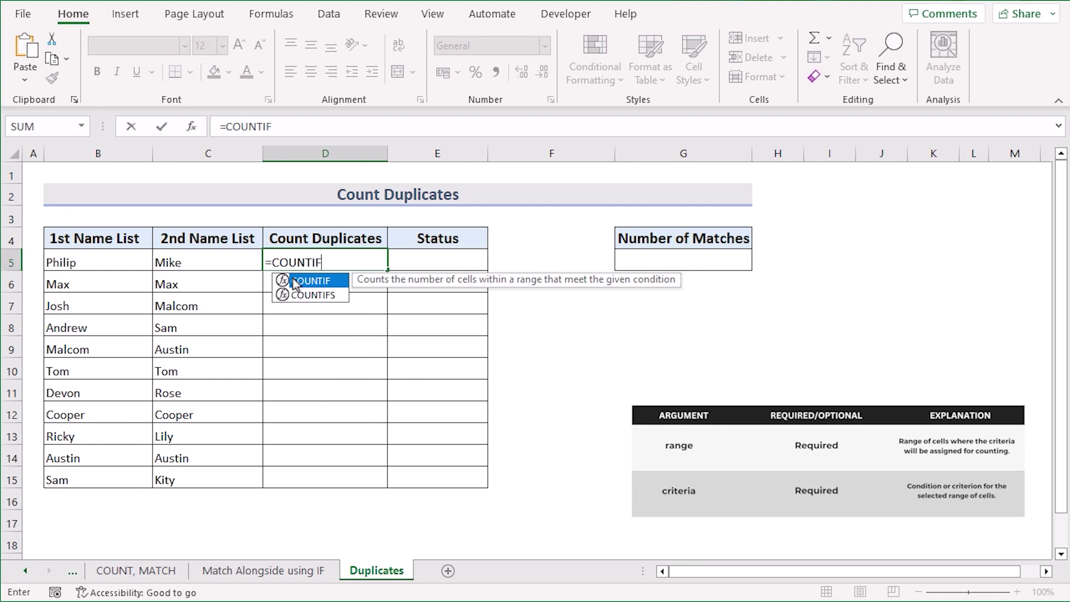
pyautogui.write('(')
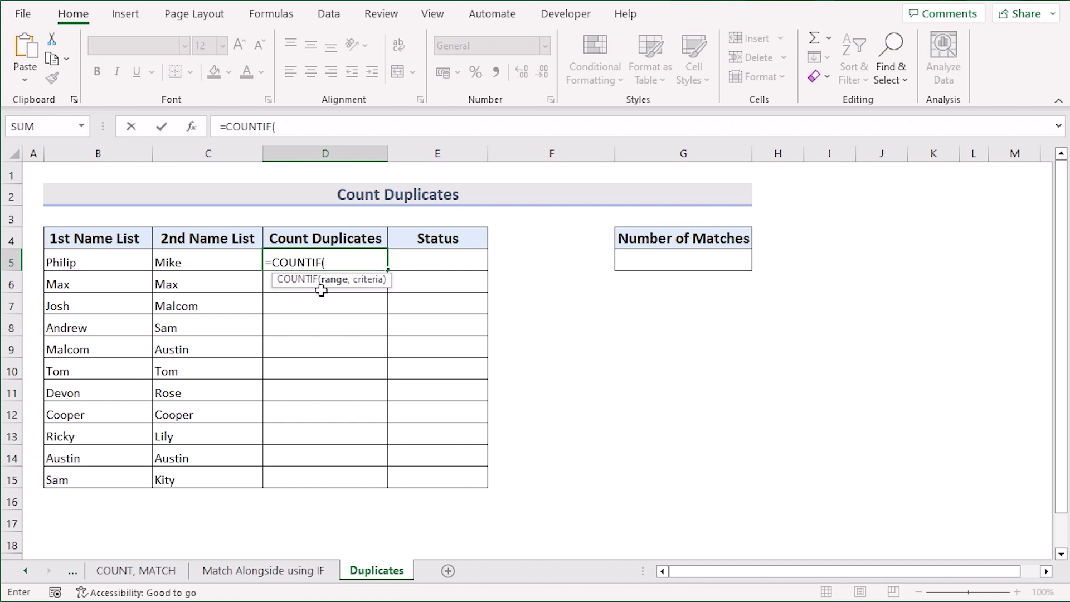
pyautogui.click(72, 263)
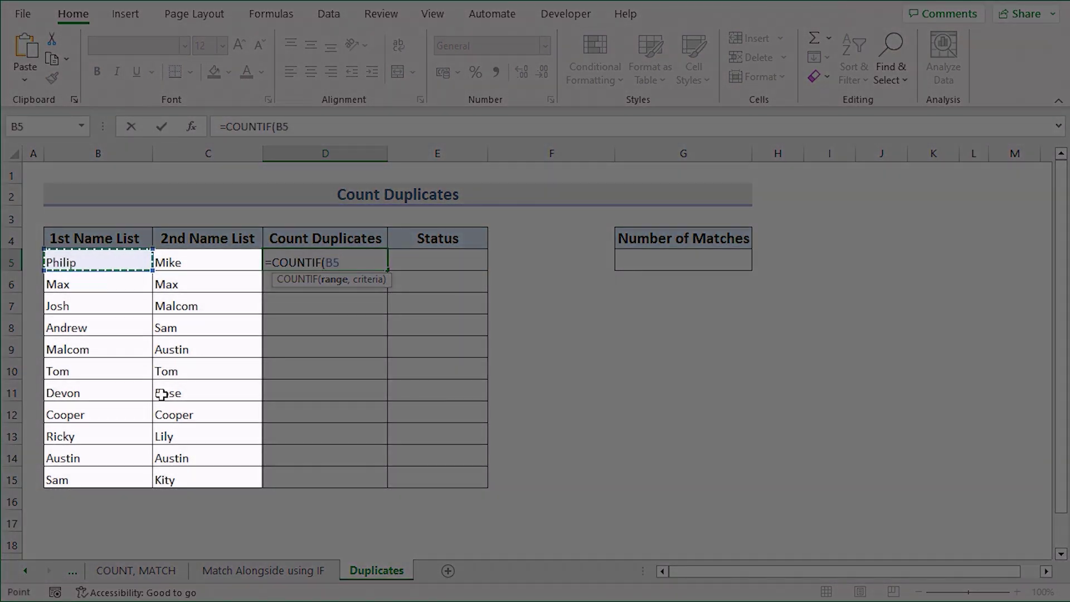
pyautogui.moveTo(161, 394); pyautogui.dragTo(235, 420)
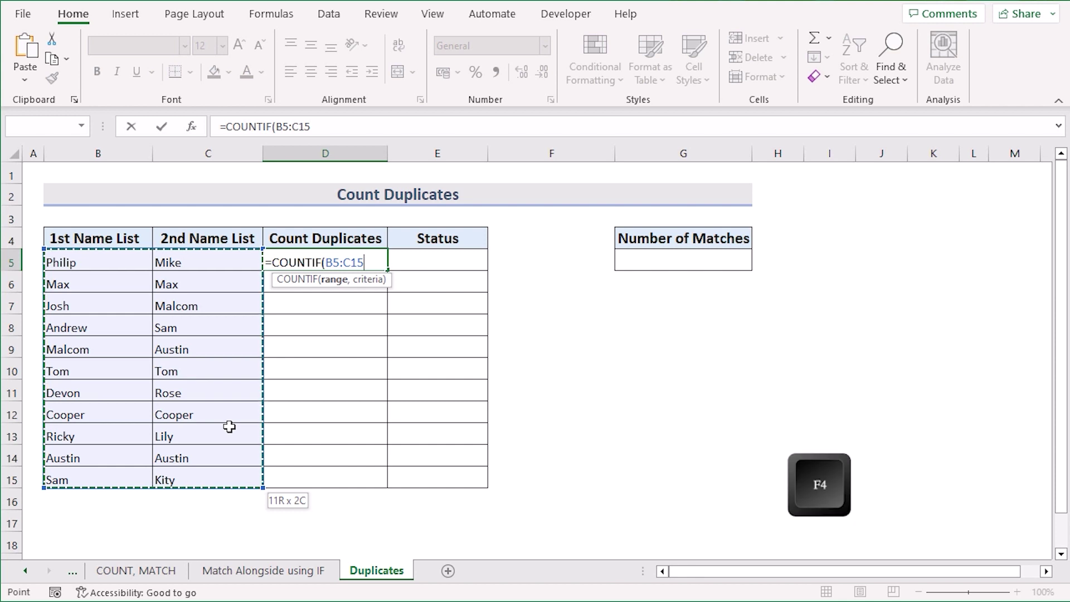
pyautogui.press('F4')
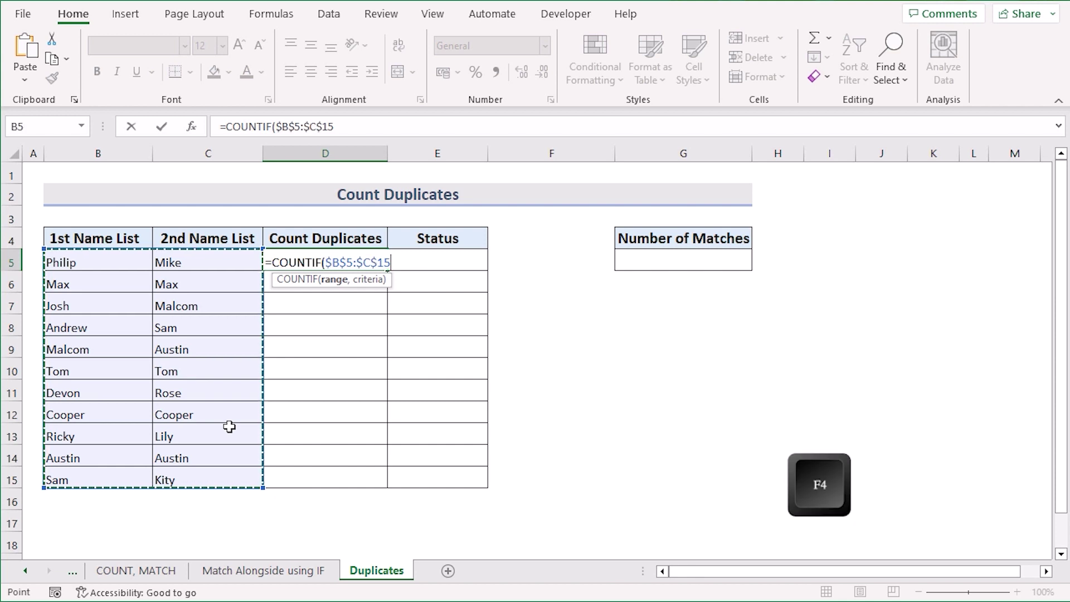
pyautogui.write(',')
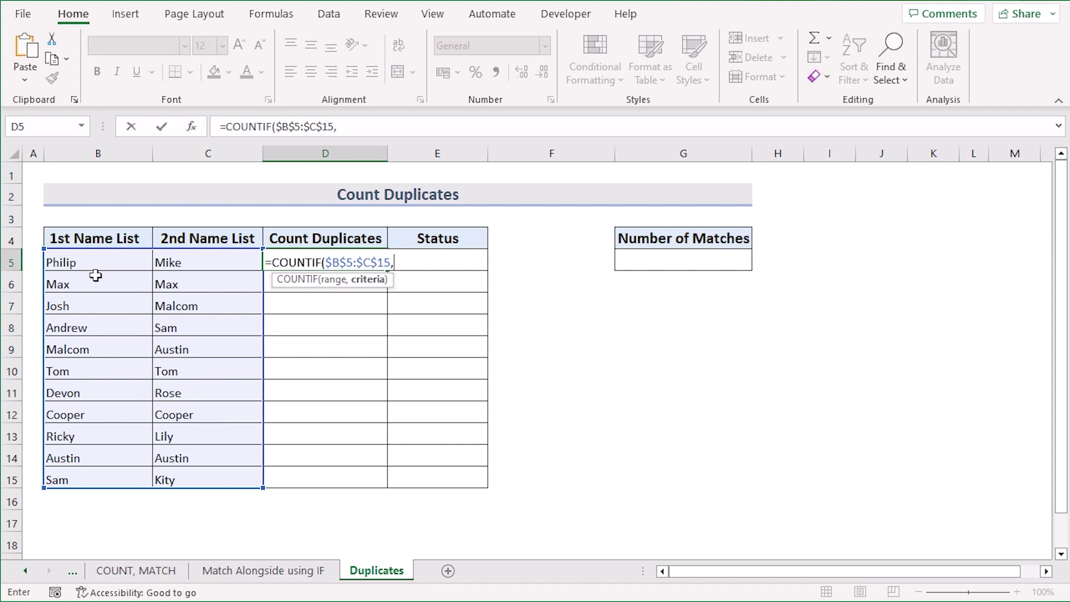
pyautogui.click(94, 264)
pyautogui.write(')')
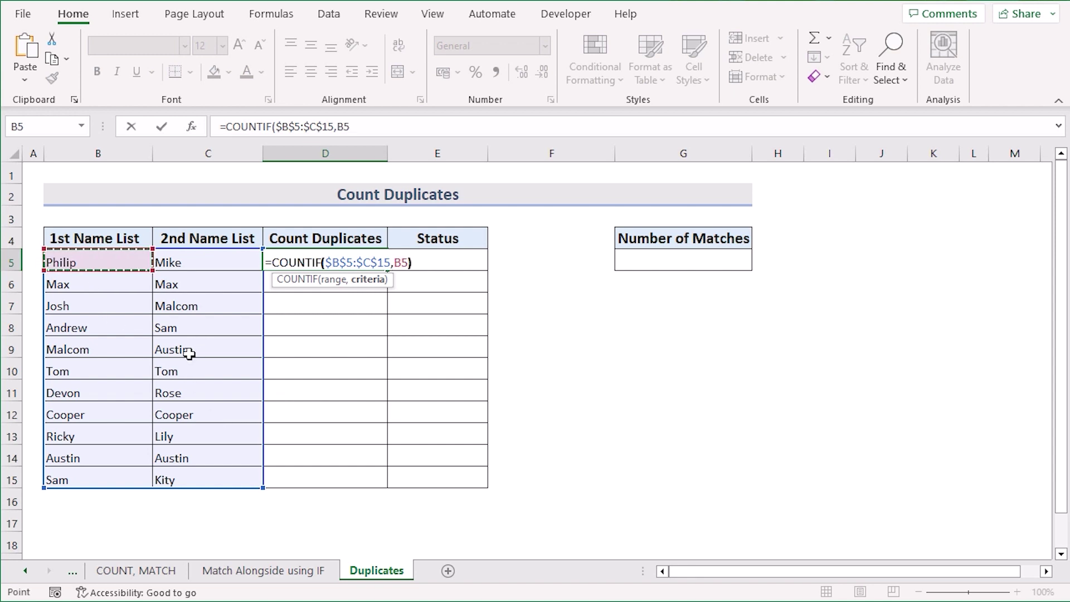
pyautogui.press('Return')
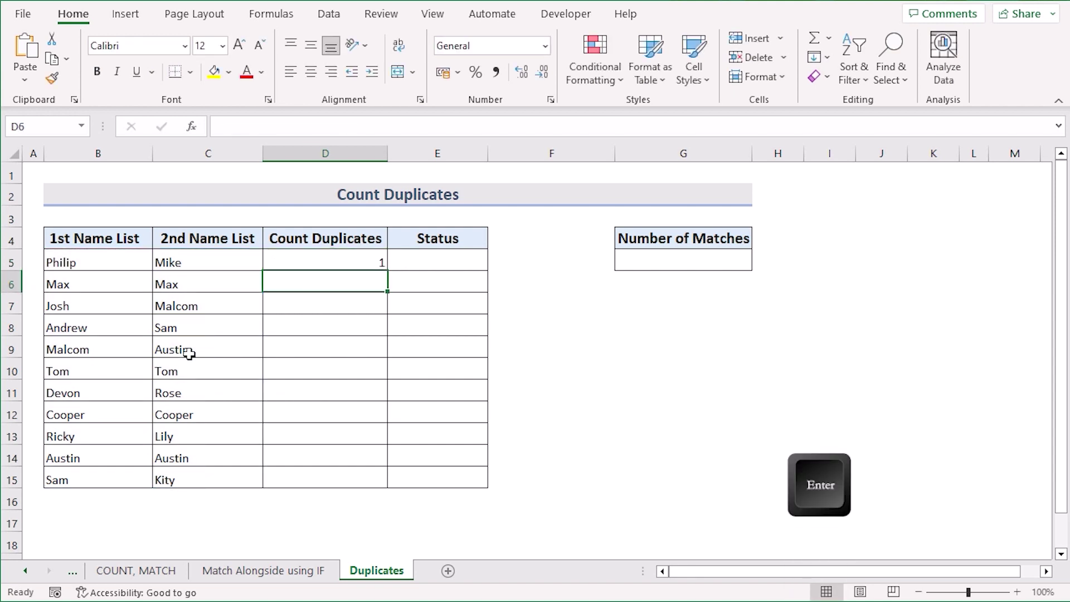
# - Fill the Count Duplicates formula from D5 down to D15 and check the counts in D6 and D5
pyautogui.click(330, 265)
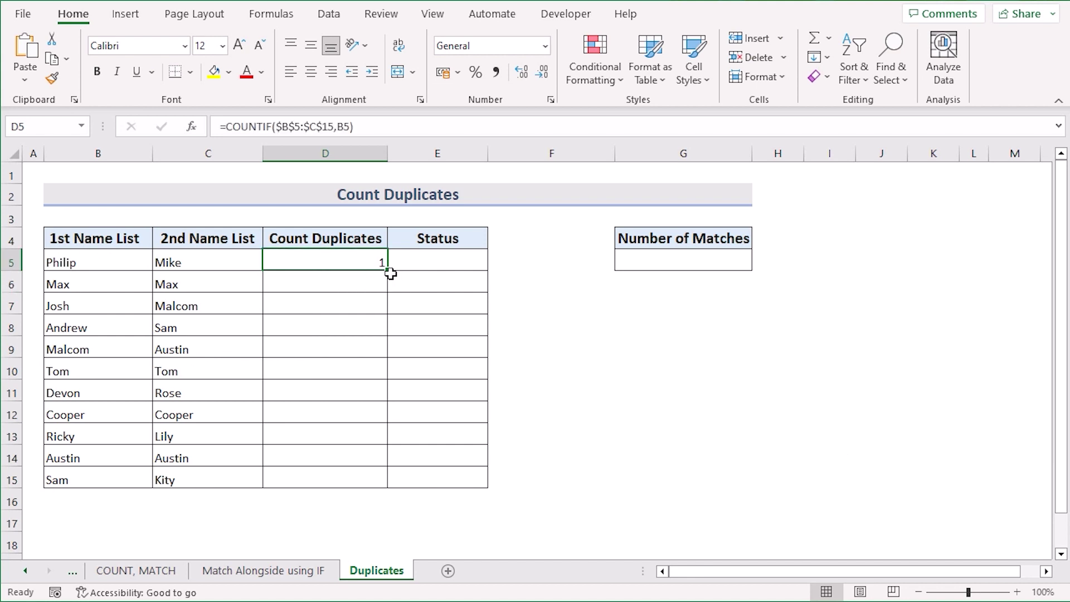
pyautogui.moveTo(391, 273); pyautogui.dragTo(389, 484)
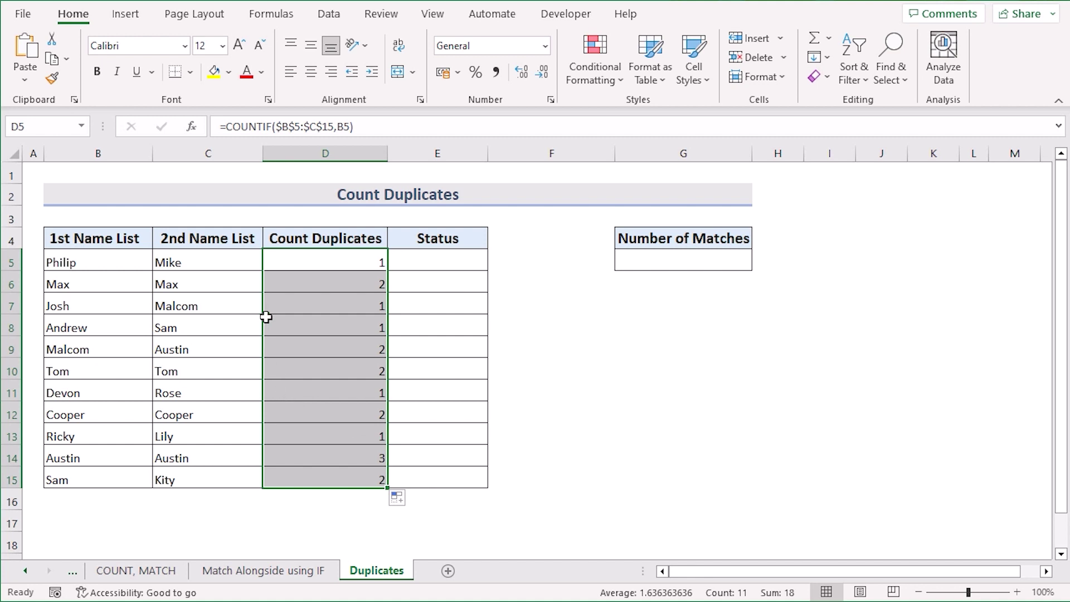
pyautogui.click(371, 286)
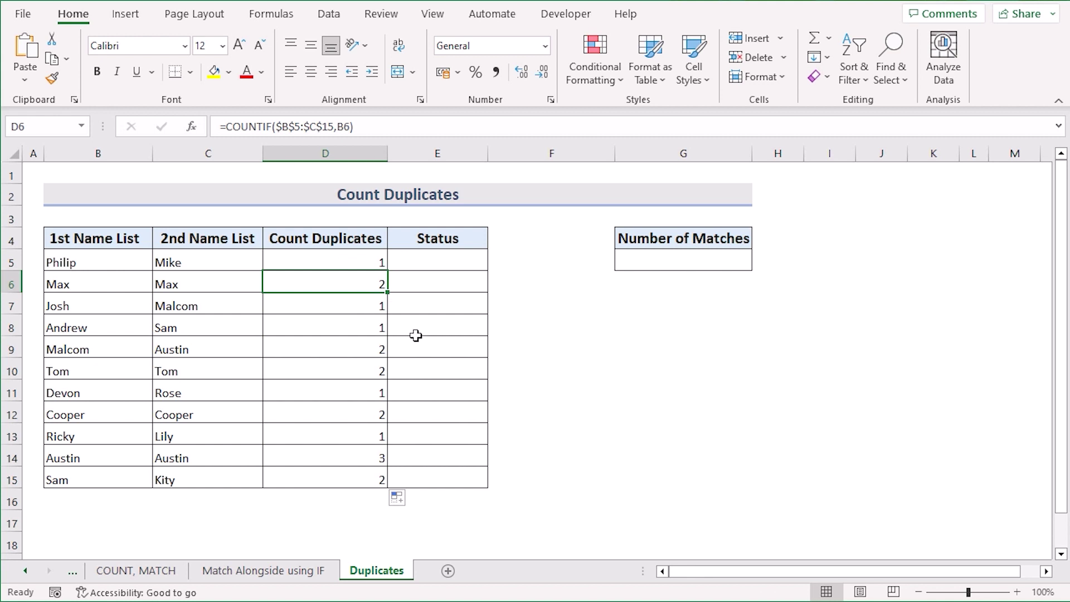
pyautogui.click(373, 264)
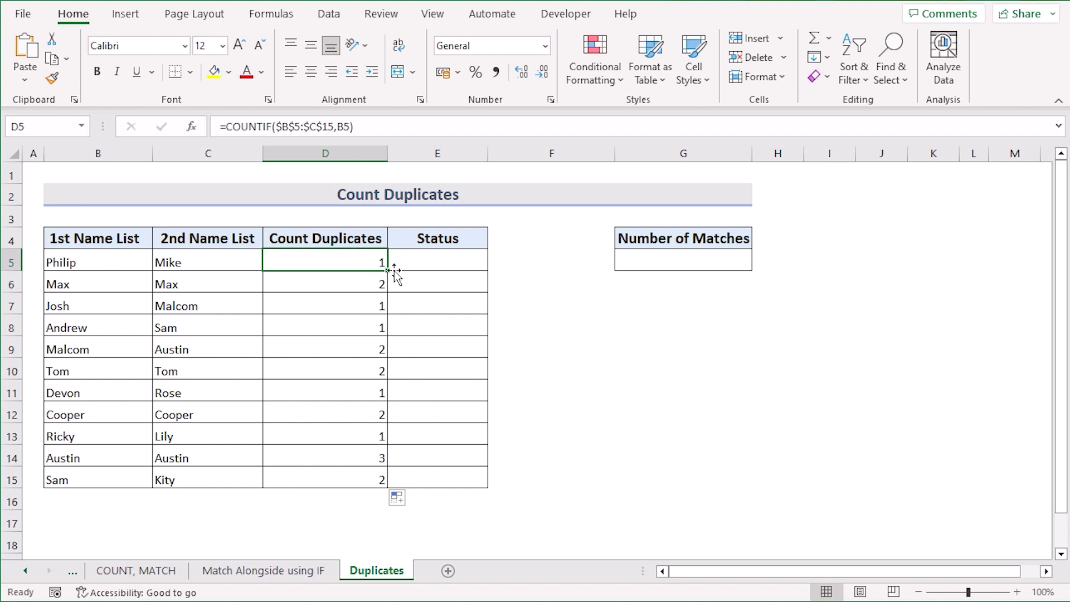
# - Enter =IF($D$5:$D$15>1,"Common","Unique") in Status cell E5 to label all rows by their duplicate count
pyautogui.click(433, 260)
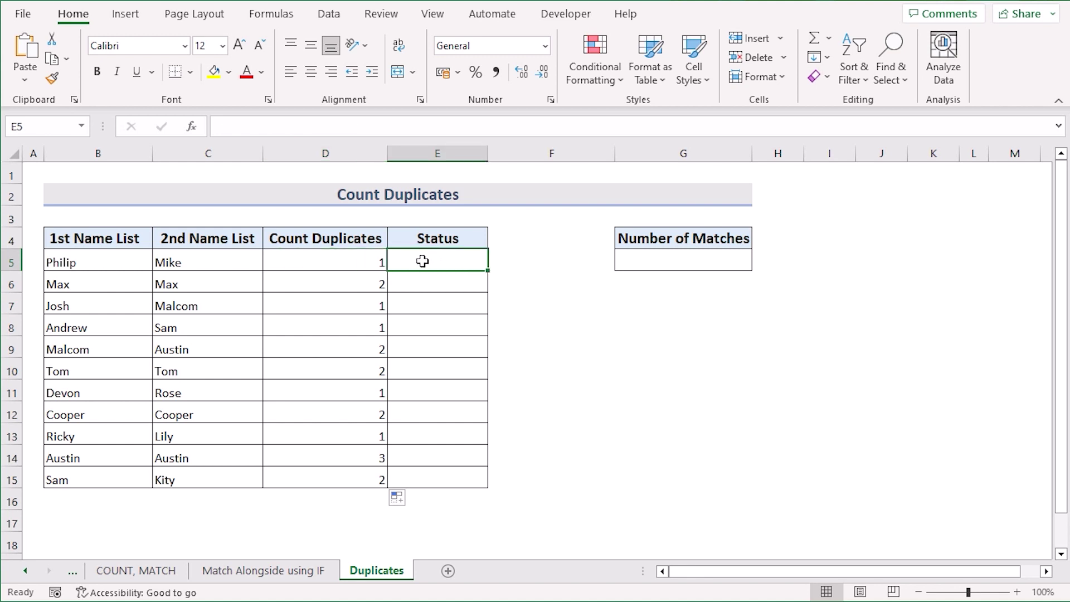
pyautogui.write('=')
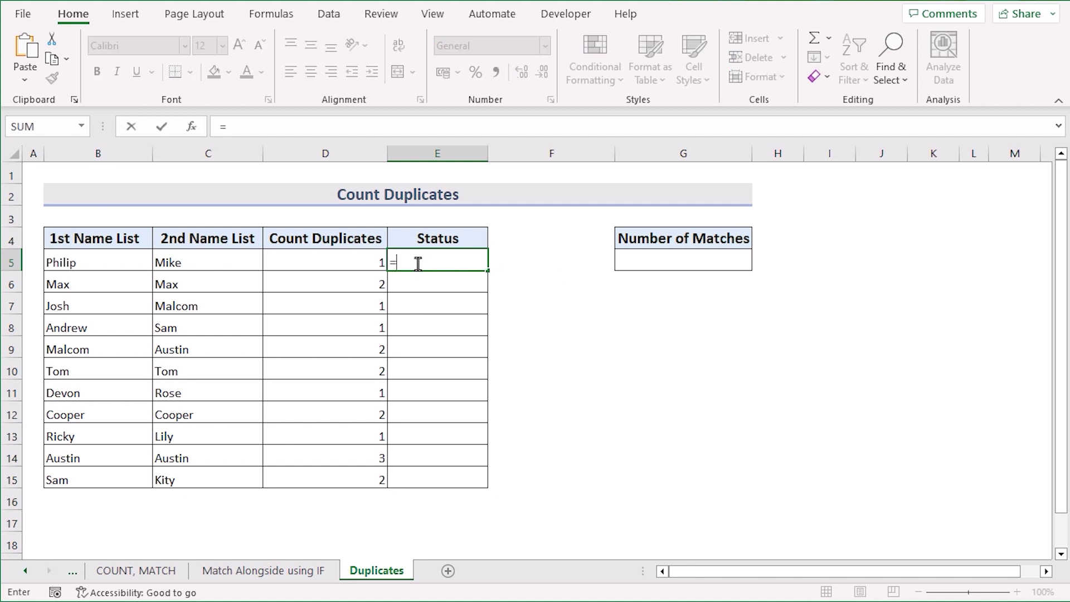
pyautogui.write('IF(')
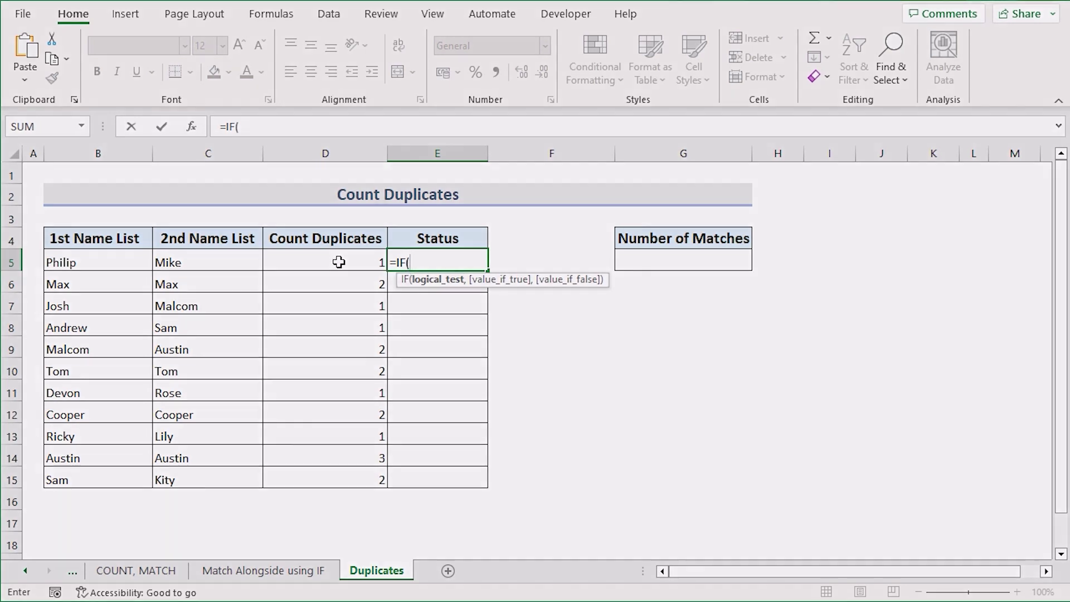
pyautogui.moveTo(342, 263); pyautogui.dragTo(348, 483)
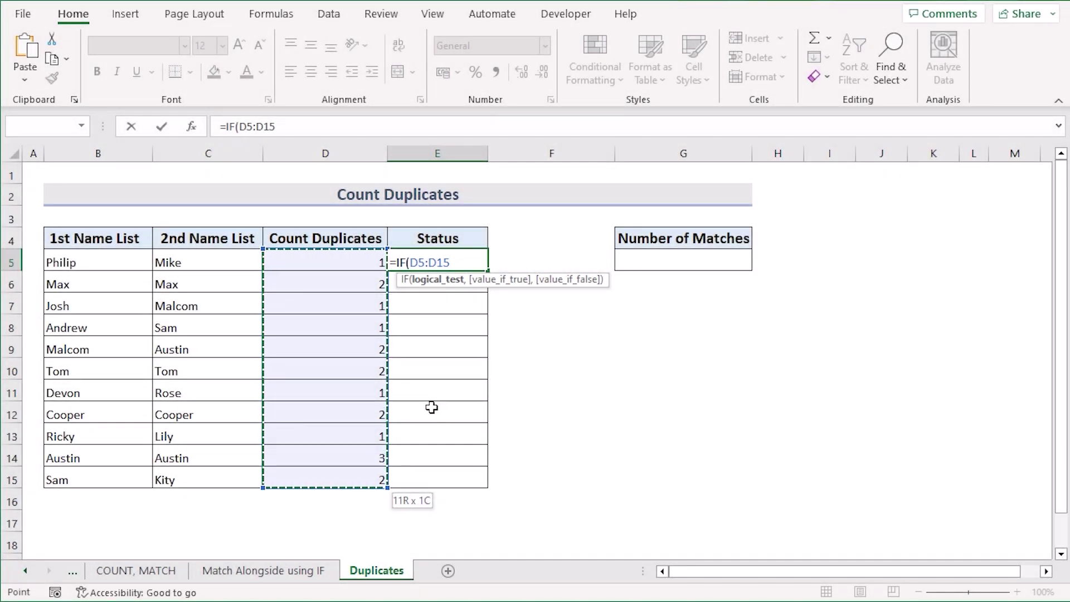
pyautogui.press('F4')
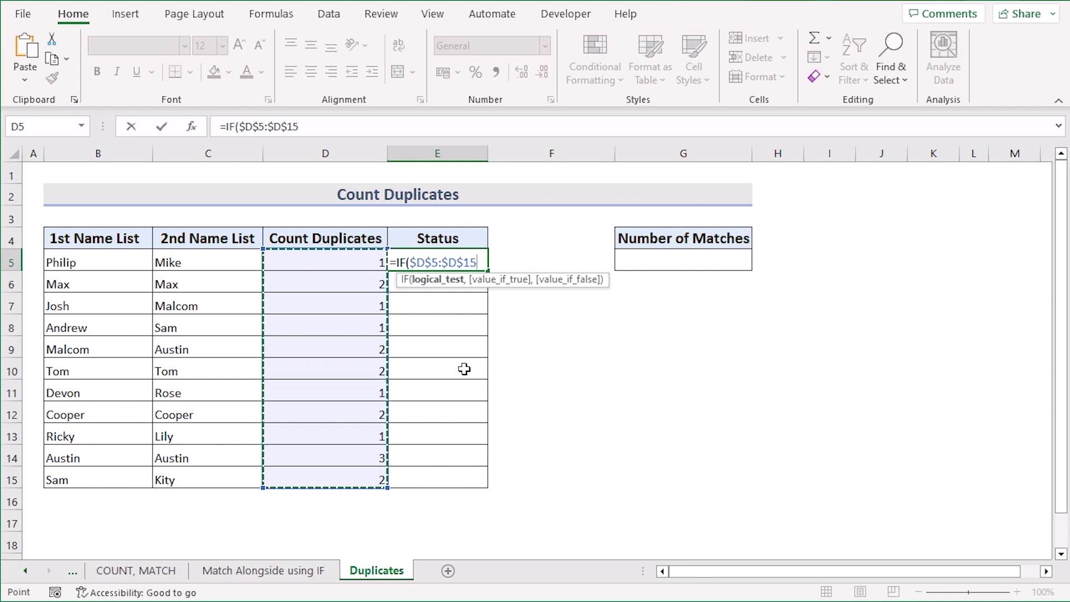
pyautogui.write('>1,')
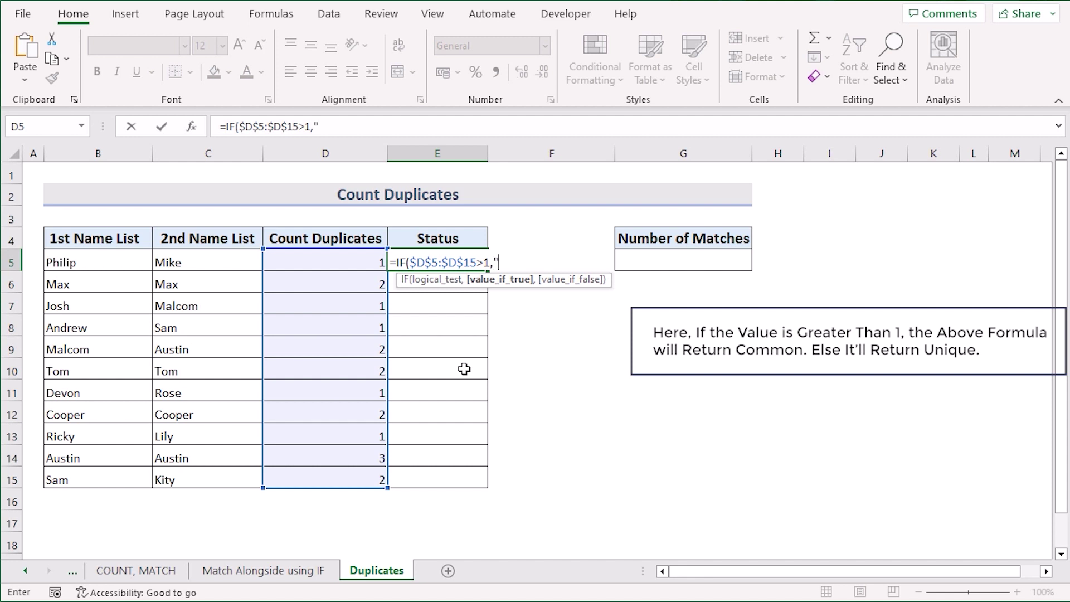
pyautogui.write('"Common",')
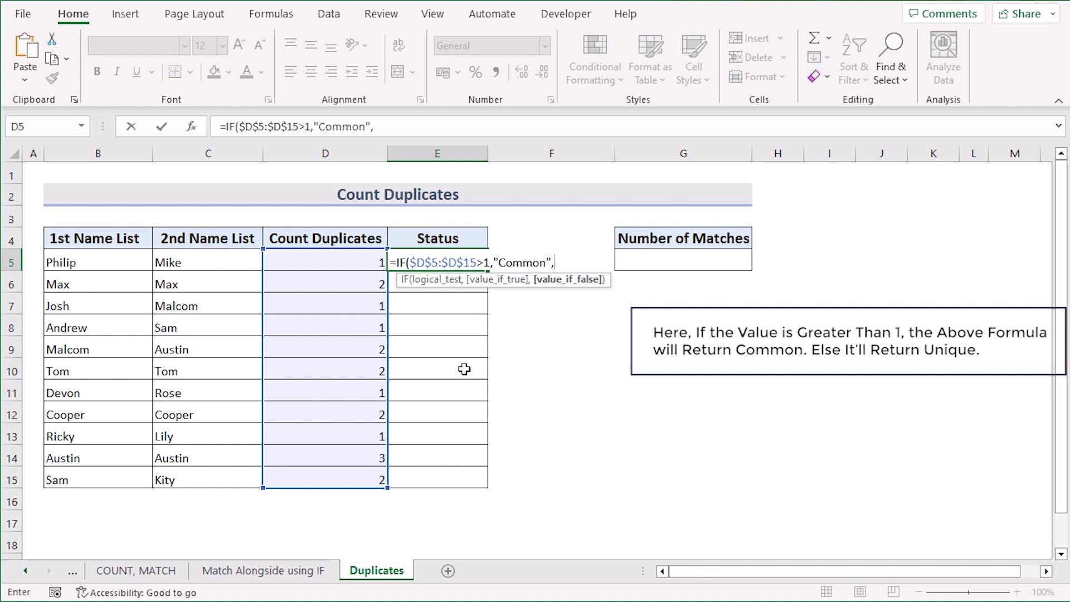
pyautogui.write('"Unique")')
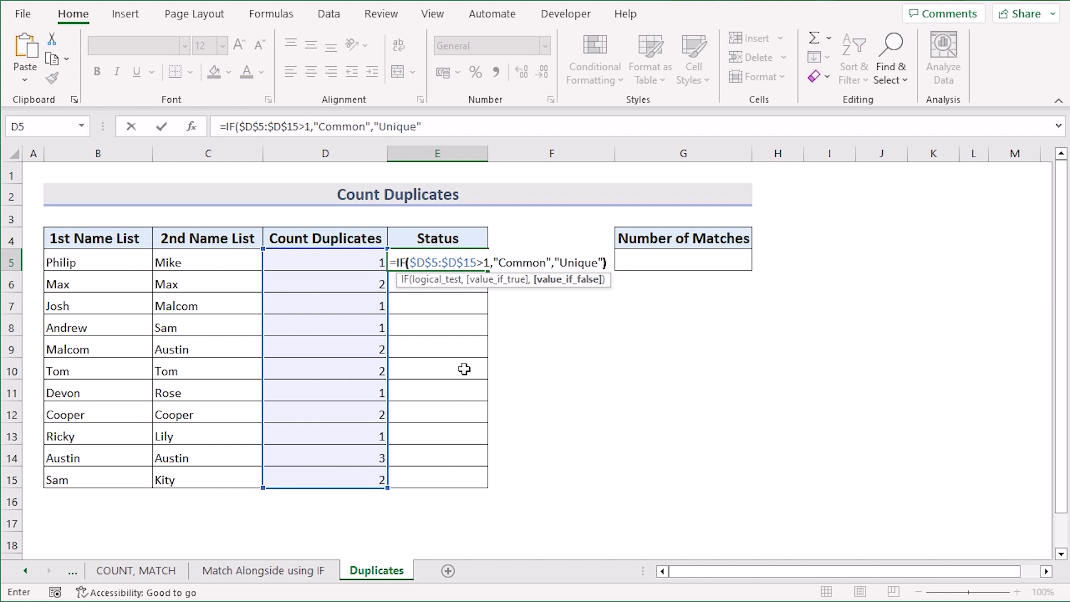
pyautogui.press('Return')
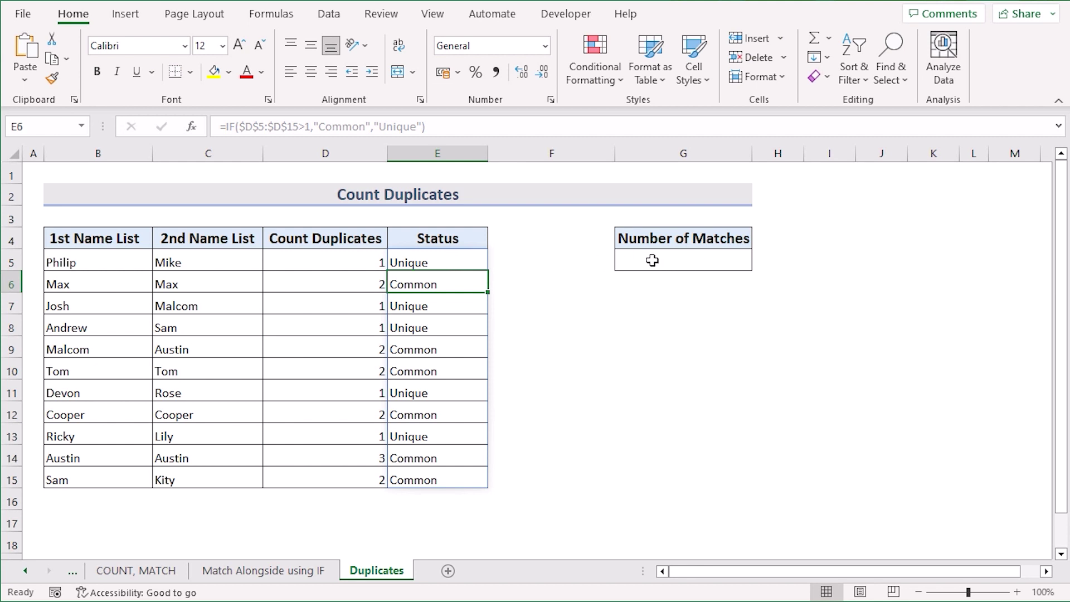
# - Enter =COUNTIF(E5#,"Common") in Number of Matches cell G5 to count the Common entries in the spilled Status range
pyautogui.doubleClick(682, 257)
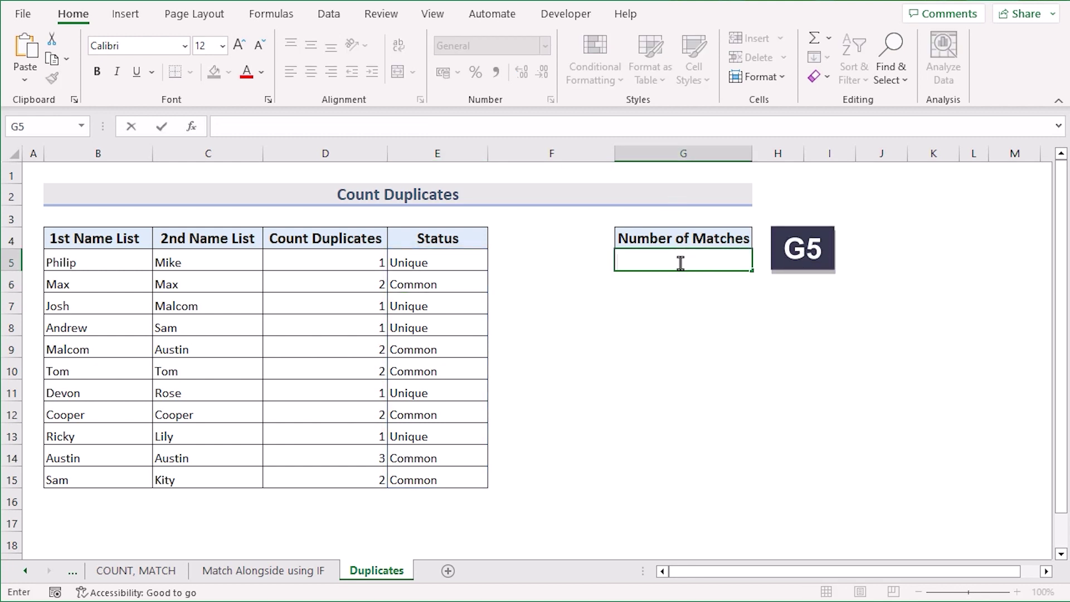
pyautogui.write('=')
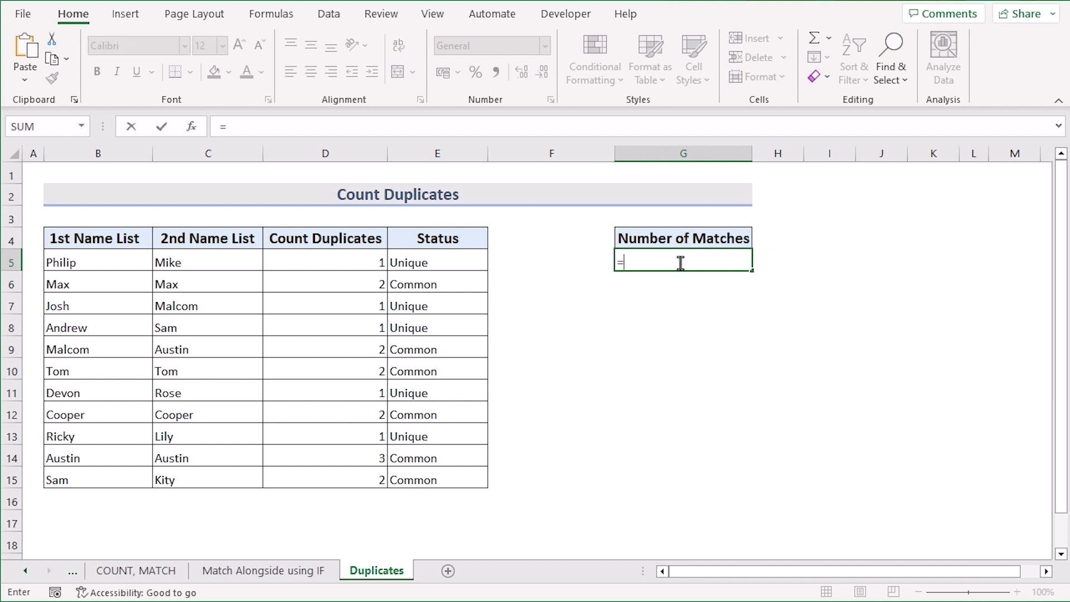
pyautogui.write('COUNT')
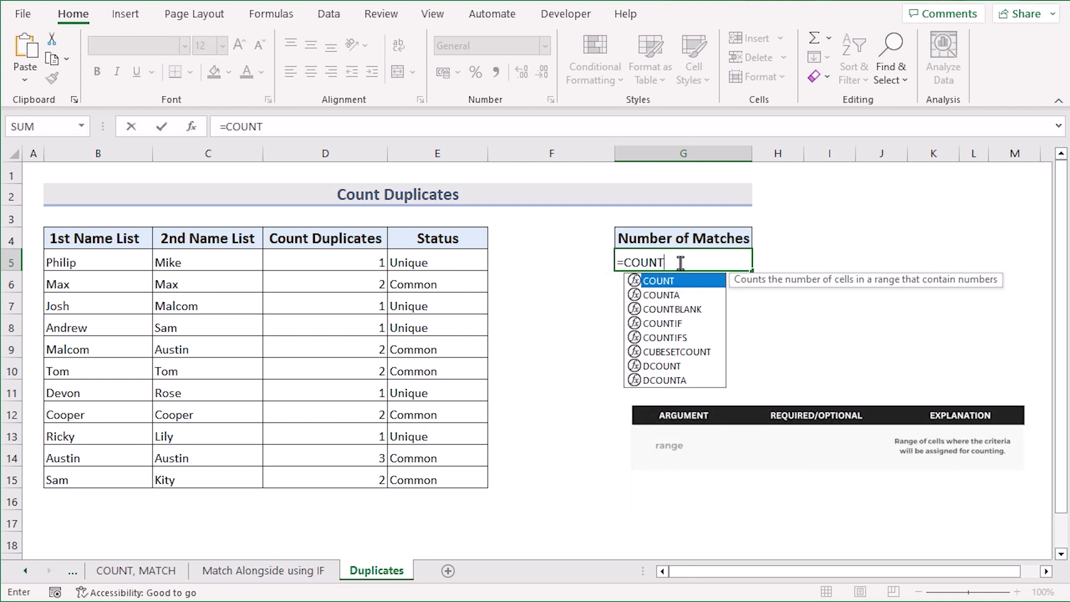
pyautogui.write('IF(')
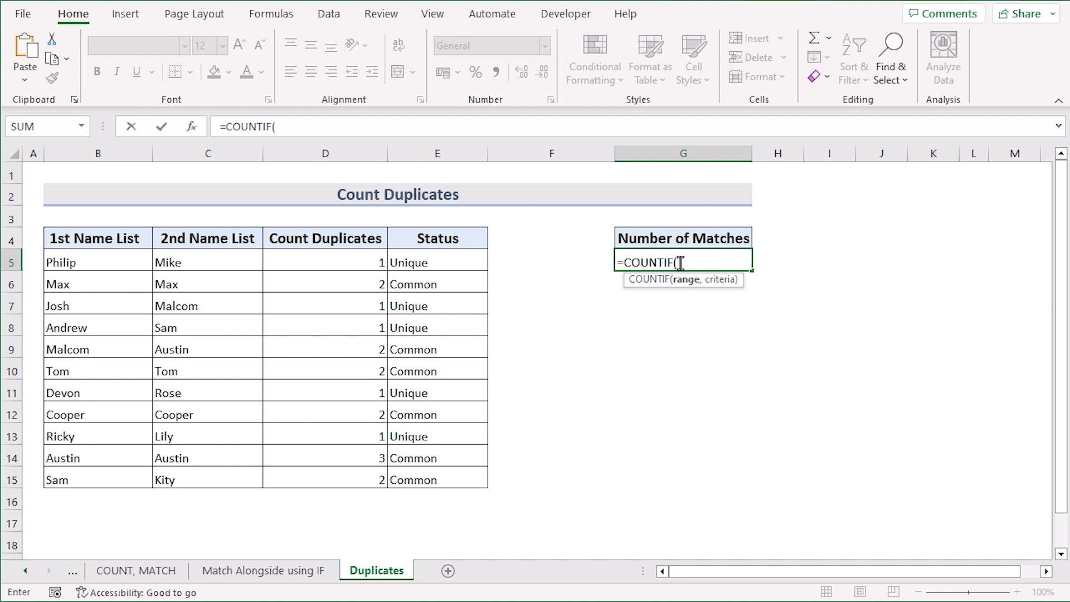
pyautogui.write('E5')
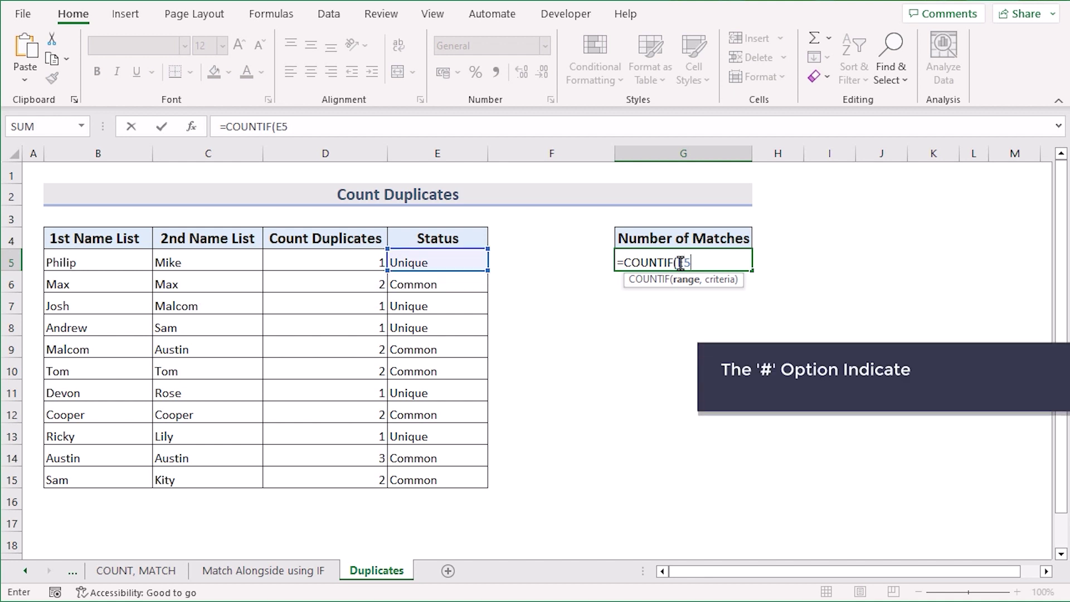
pyautogui.write('#')
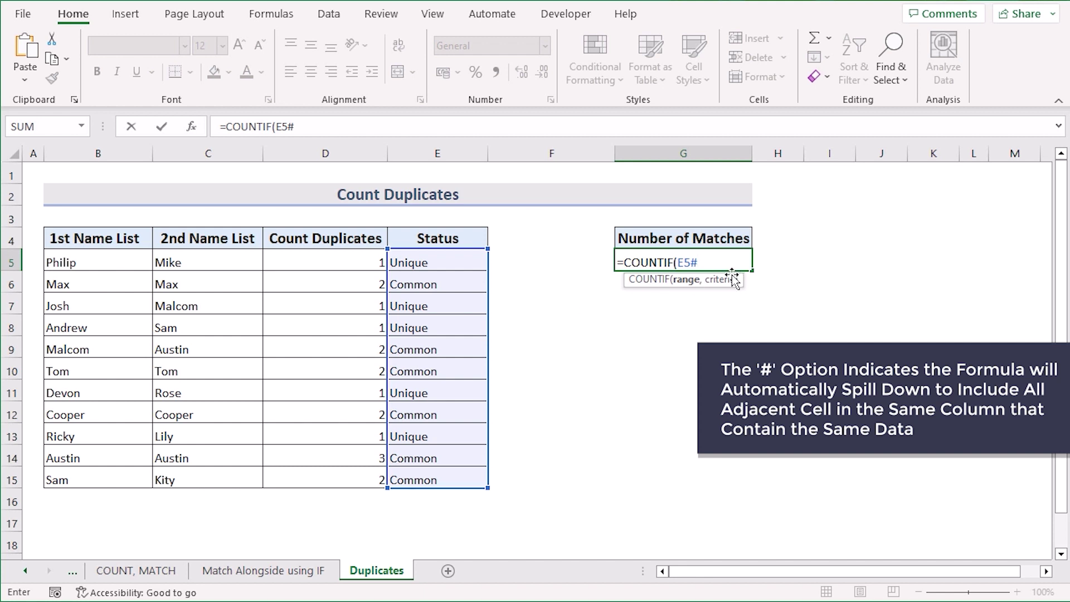
pyautogui.write(',"C')
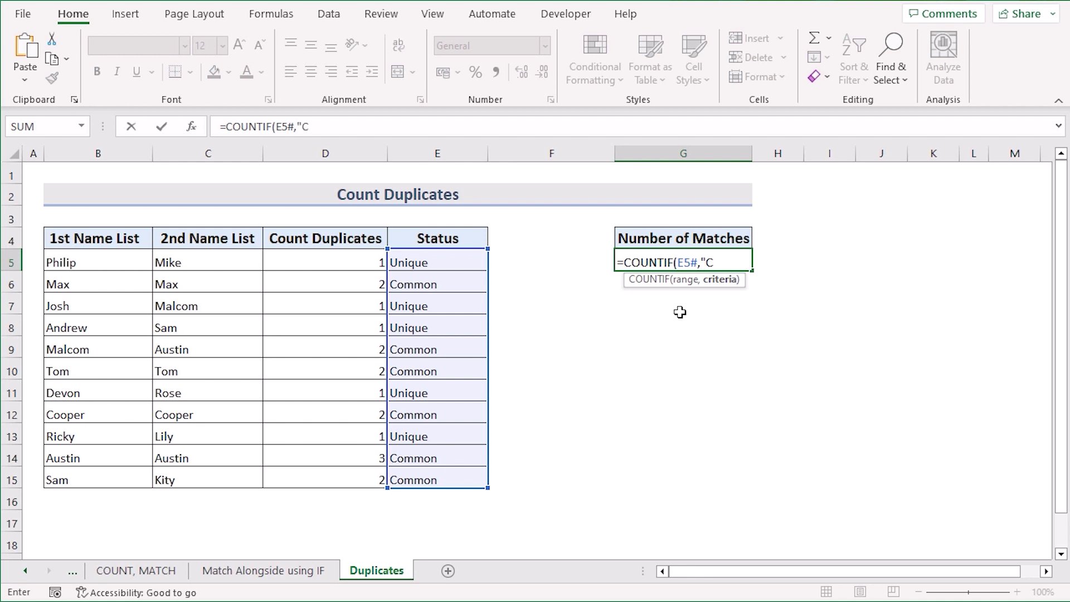
pyautogui.write('ommon"')
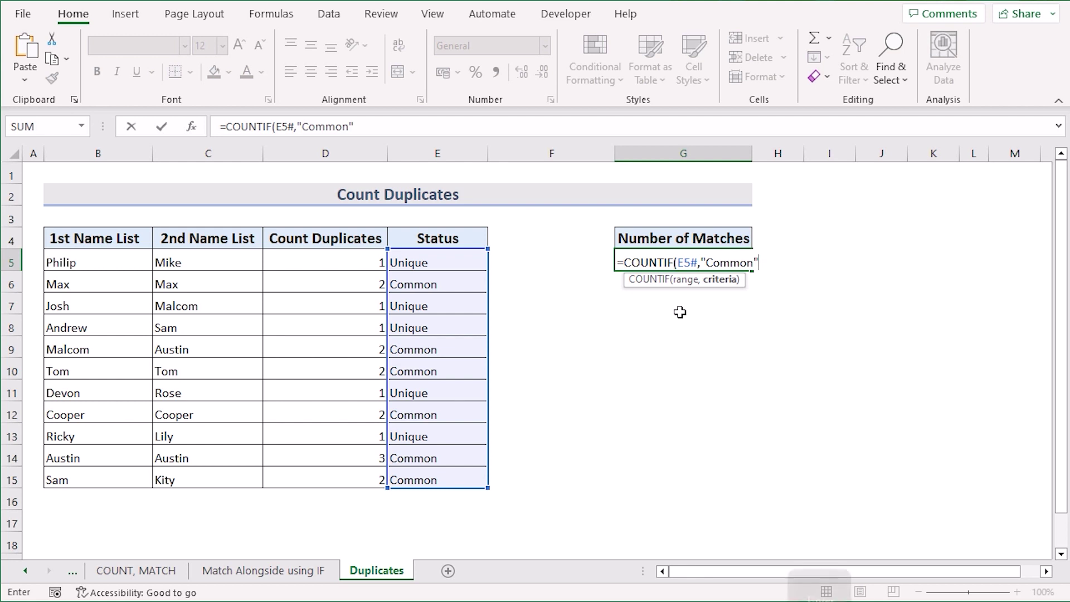
pyautogui.press('Return')
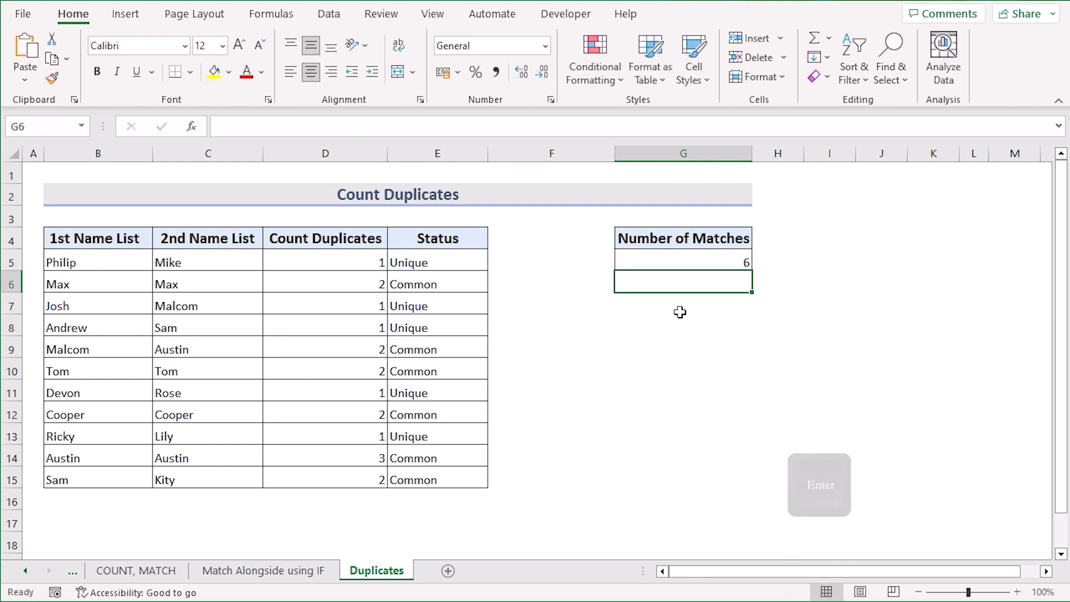
pyautogui.click(695, 266)
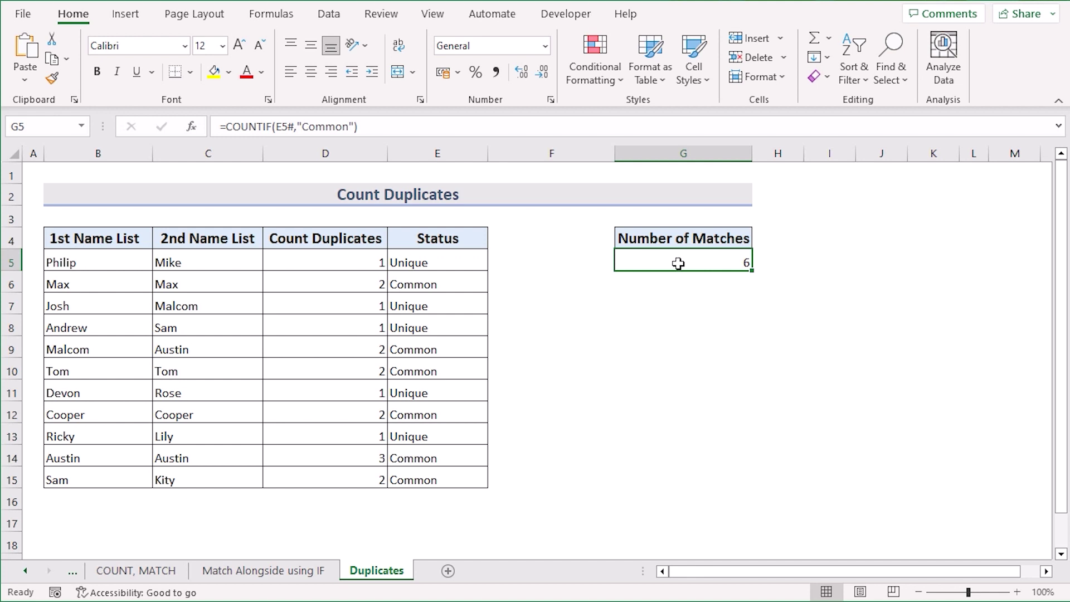
# - Check each Common entry in Status range E5:E15 against the match count in G5
pyautogui.click(438, 263)
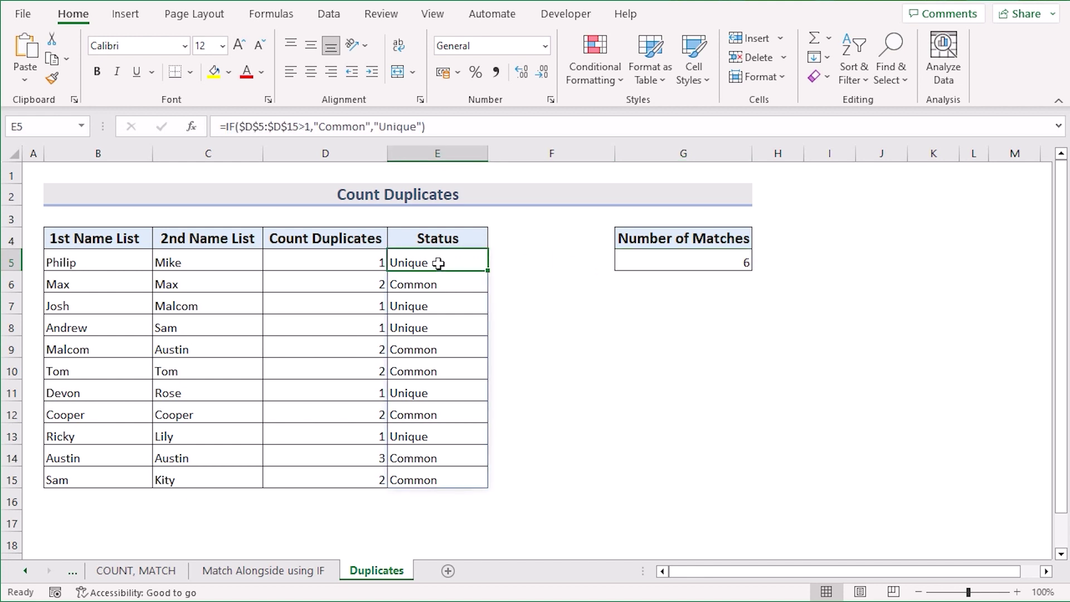
pyautogui.keyDown('shift'); pyautogui.click(442, 480); pyautogui.keyUp('shift')
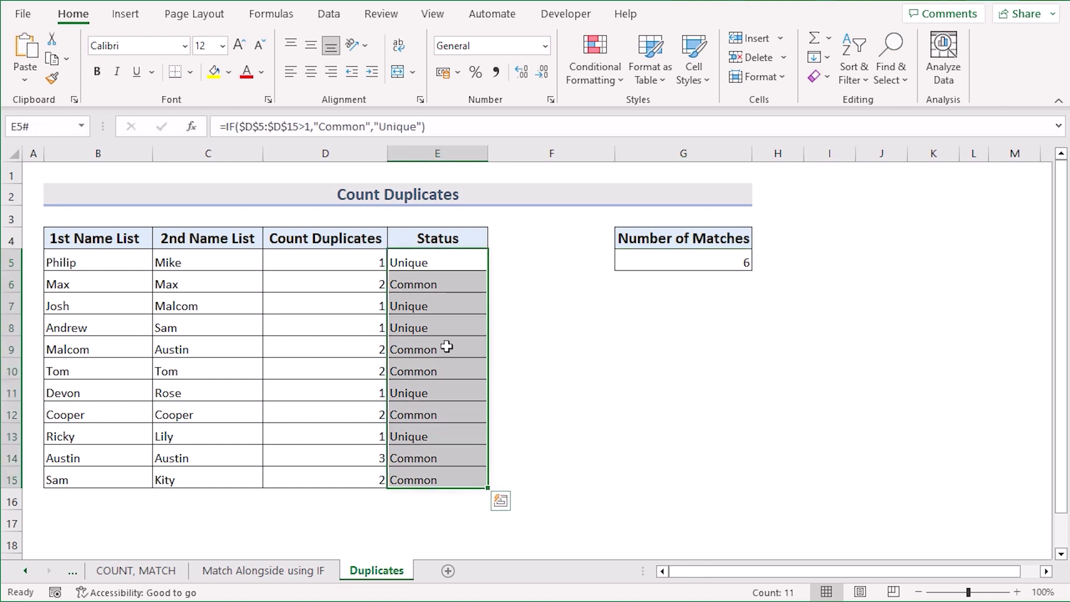
pyautogui.click(440, 285)
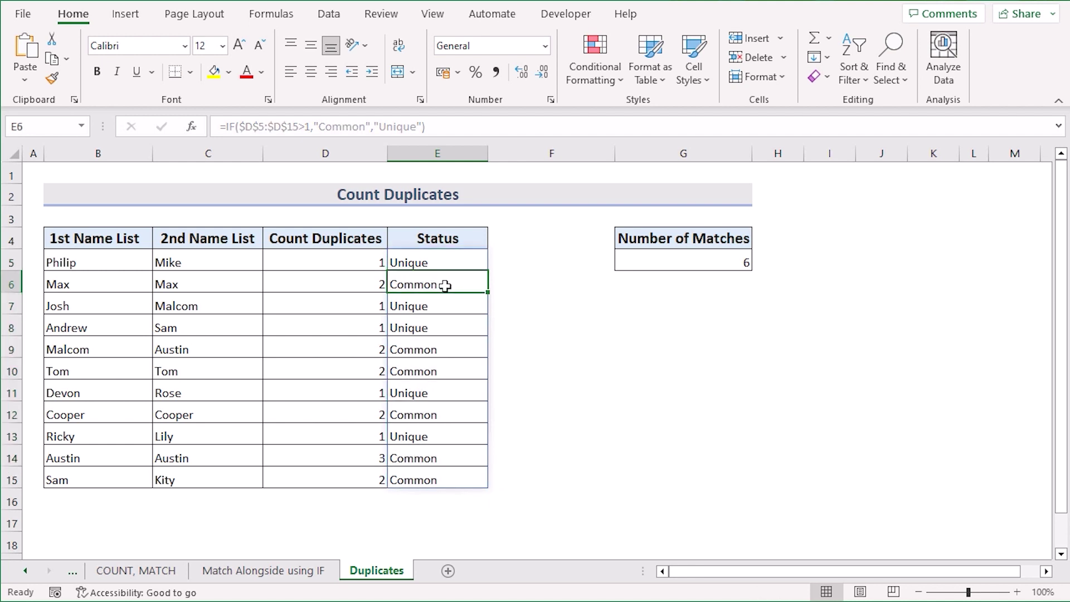
pyautogui.click(442, 348)
pyautogui.click(442, 371)
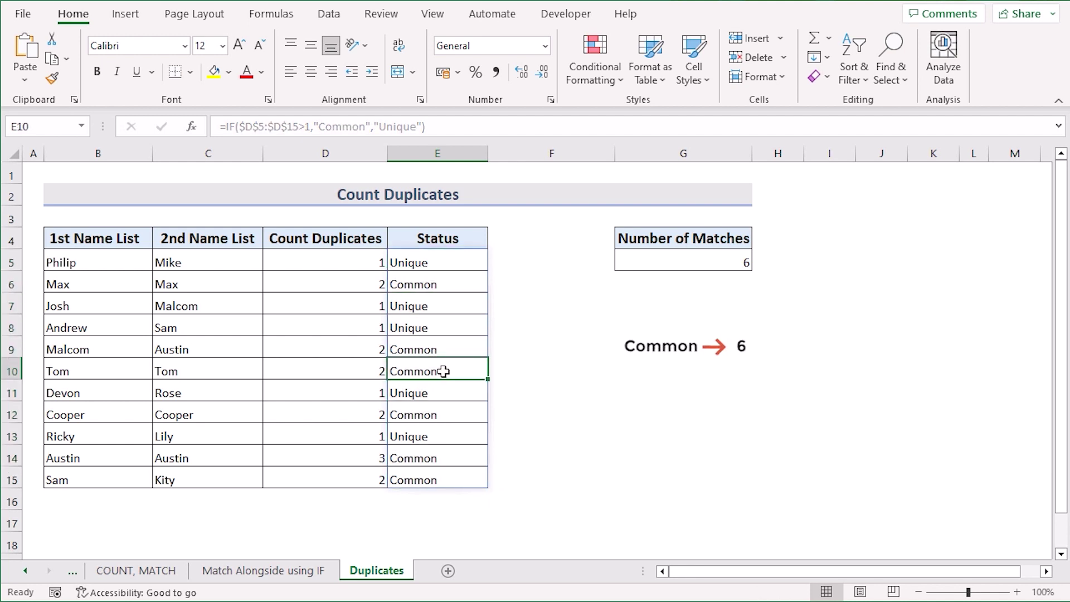
pyautogui.click(449, 415)
pyautogui.click(449, 458)
pyautogui.click(452, 479)
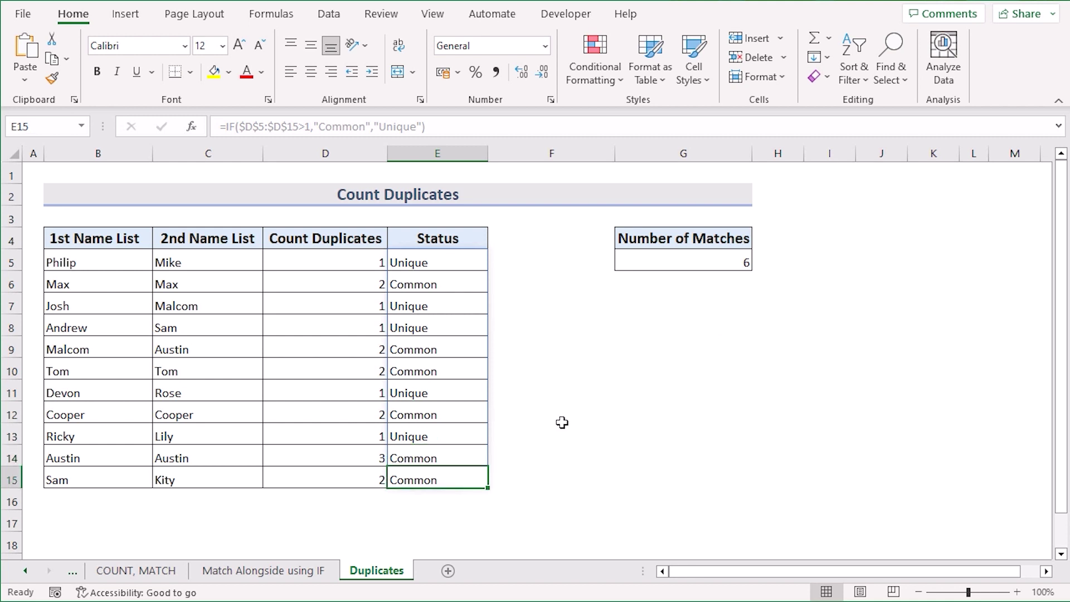
pyautogui.click(705, 262)
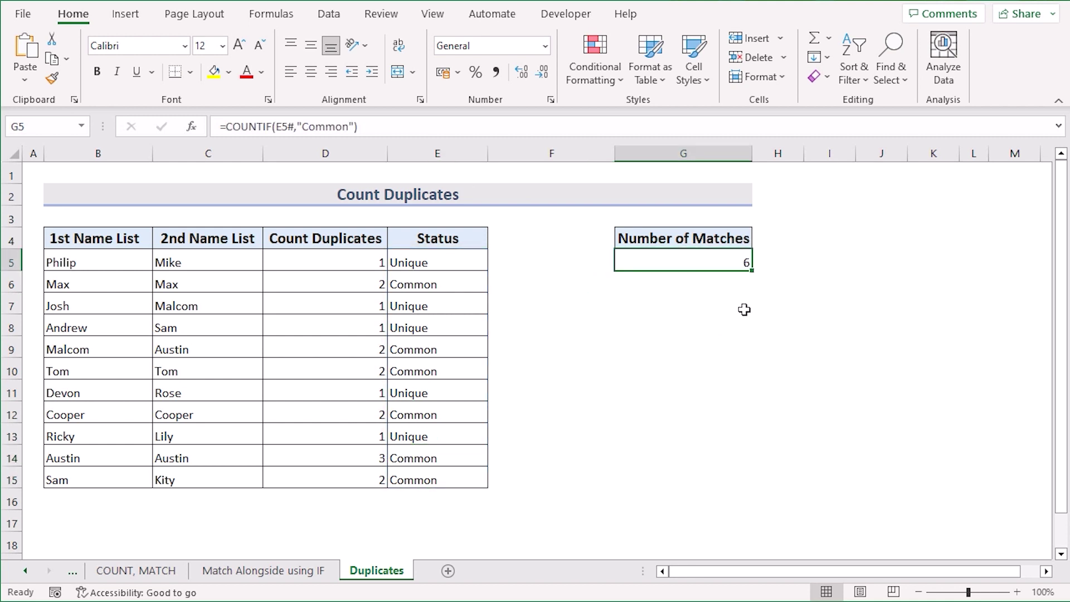